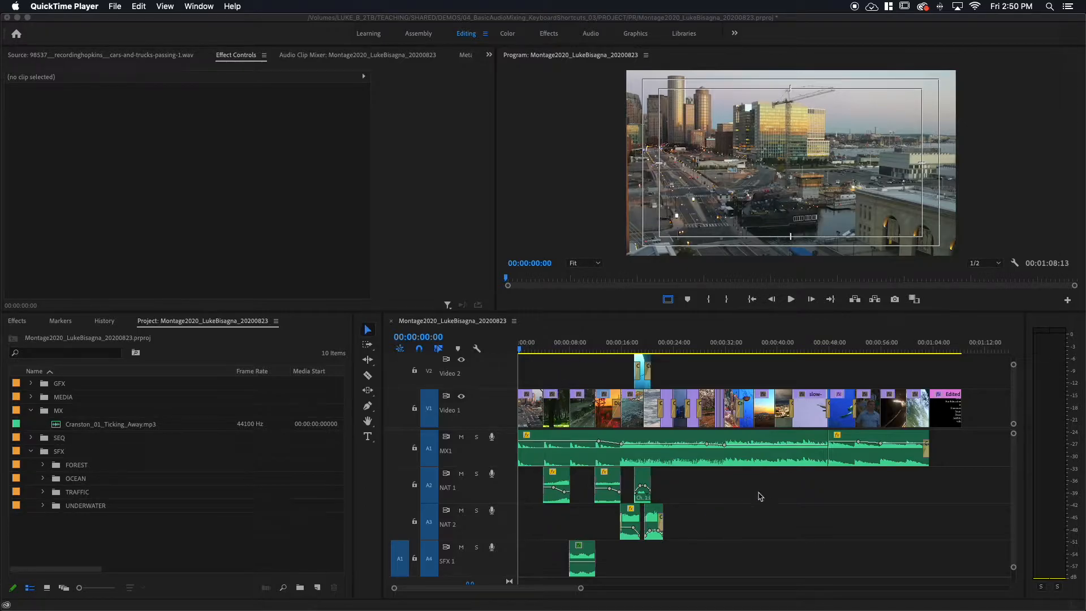
Delete the existing credits graphic at the end of the Video 1 track.
click(943, 349)
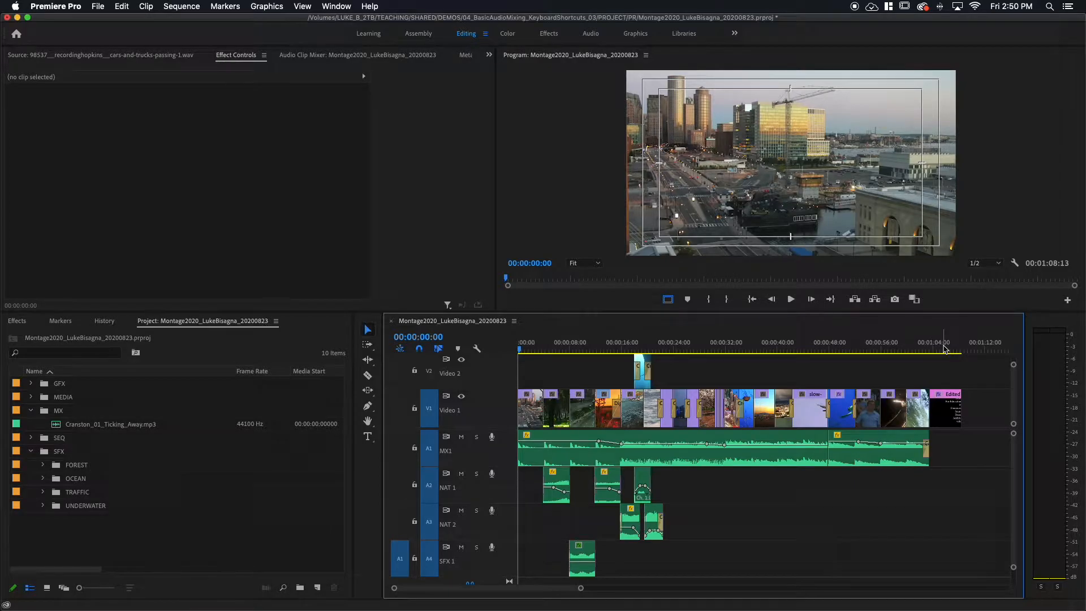
click(943, 349)
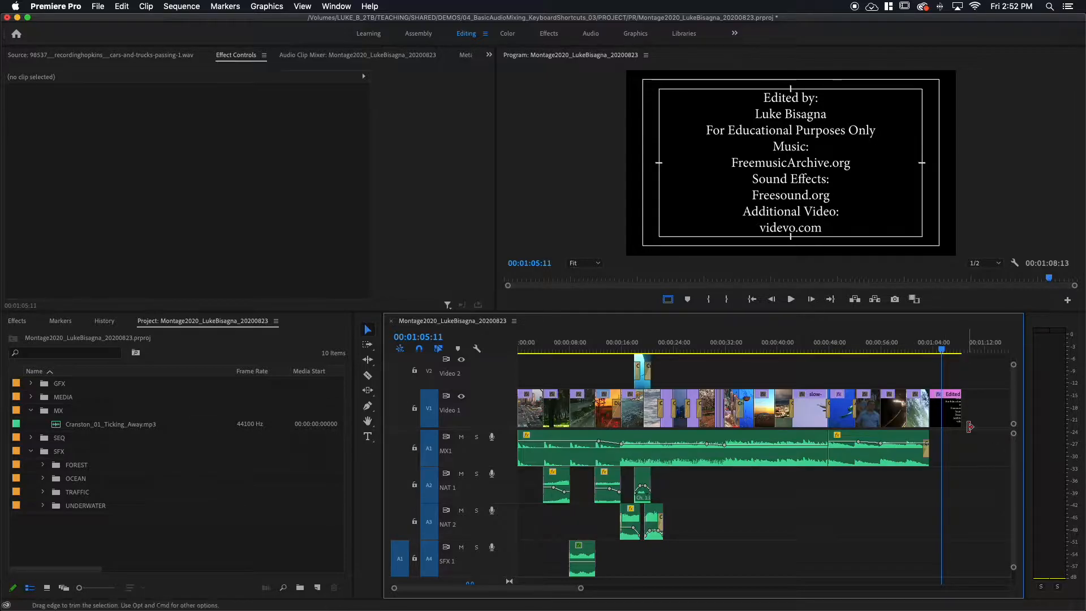
scroll(976, 416, right, 3)
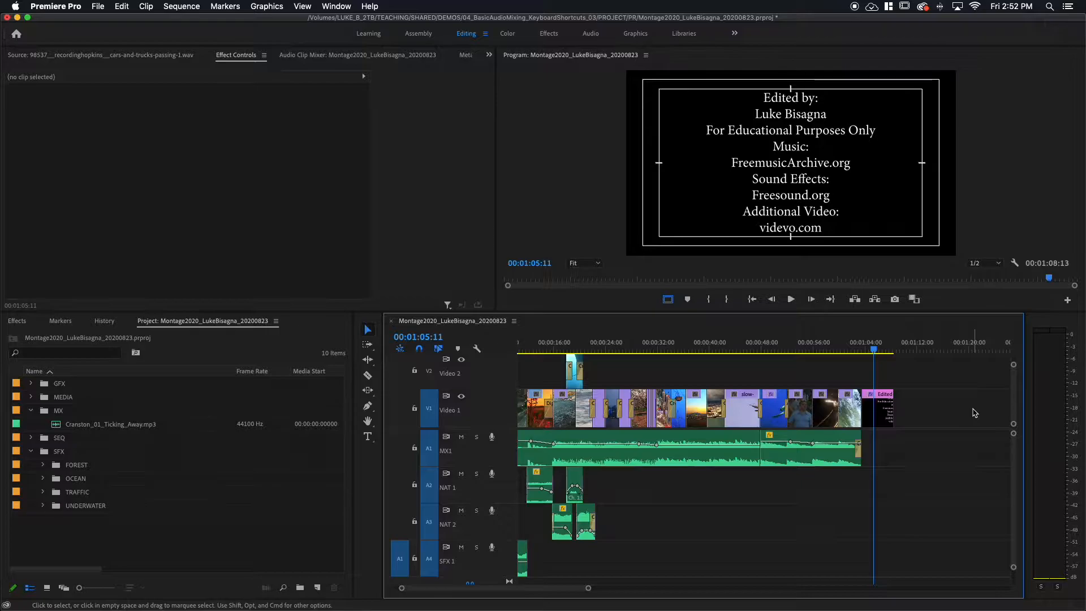
key(=)
key(=)
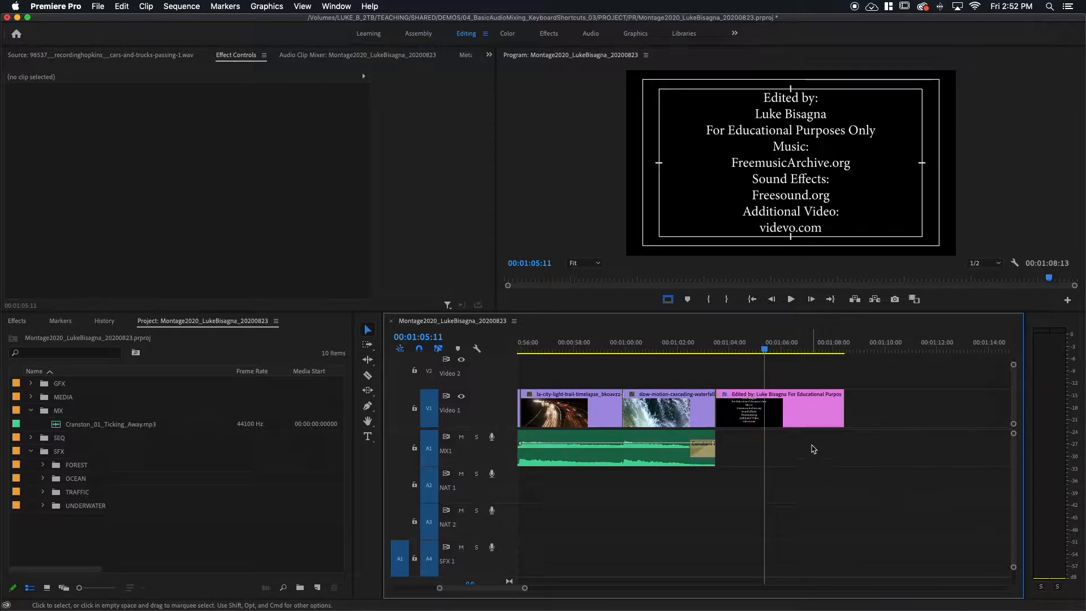
click(808, 417)
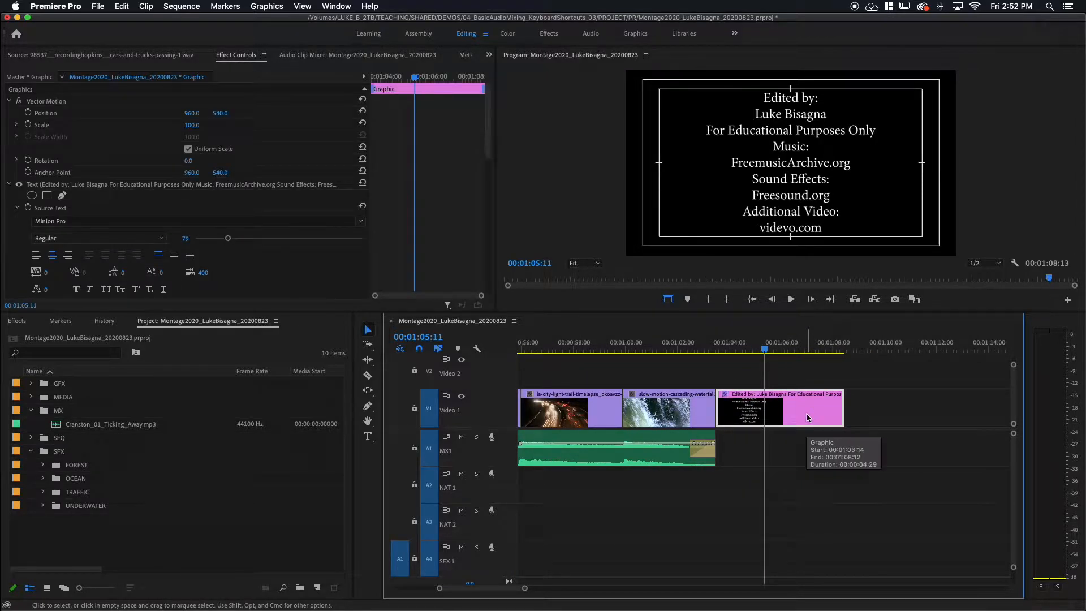
key(Delete)
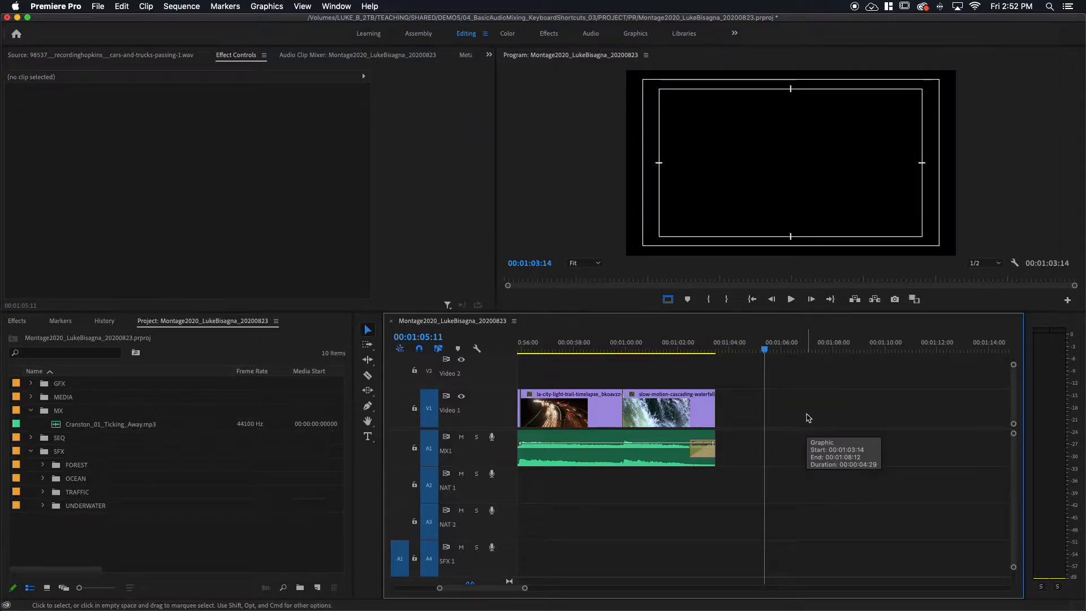
Create a text graphic starting at the end of the last video clip, reading "Edited by;" with the editor's full name on a second line.
key(Up)
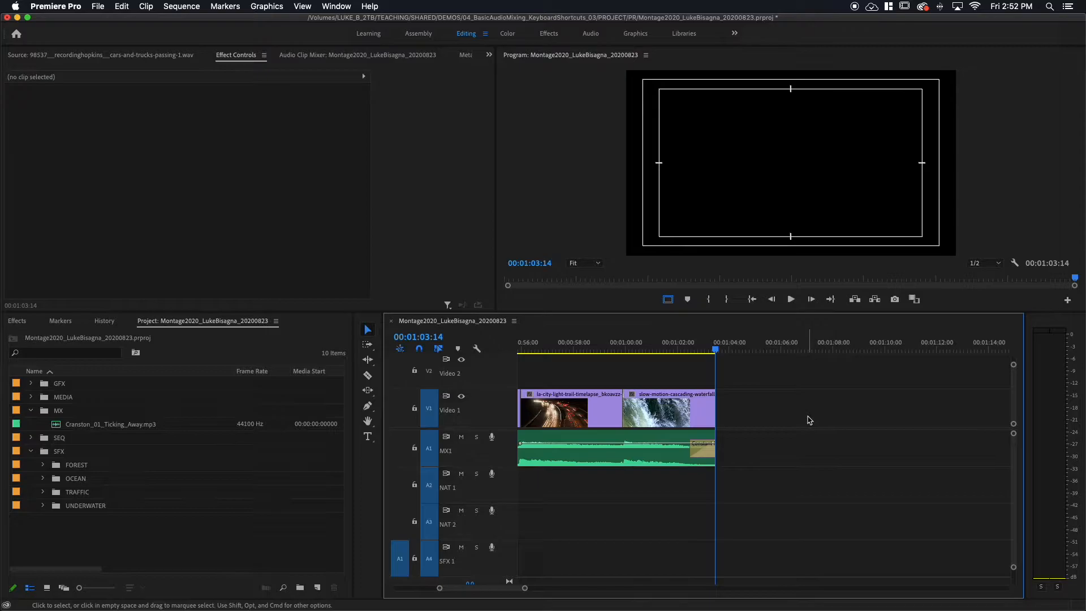
key(t)
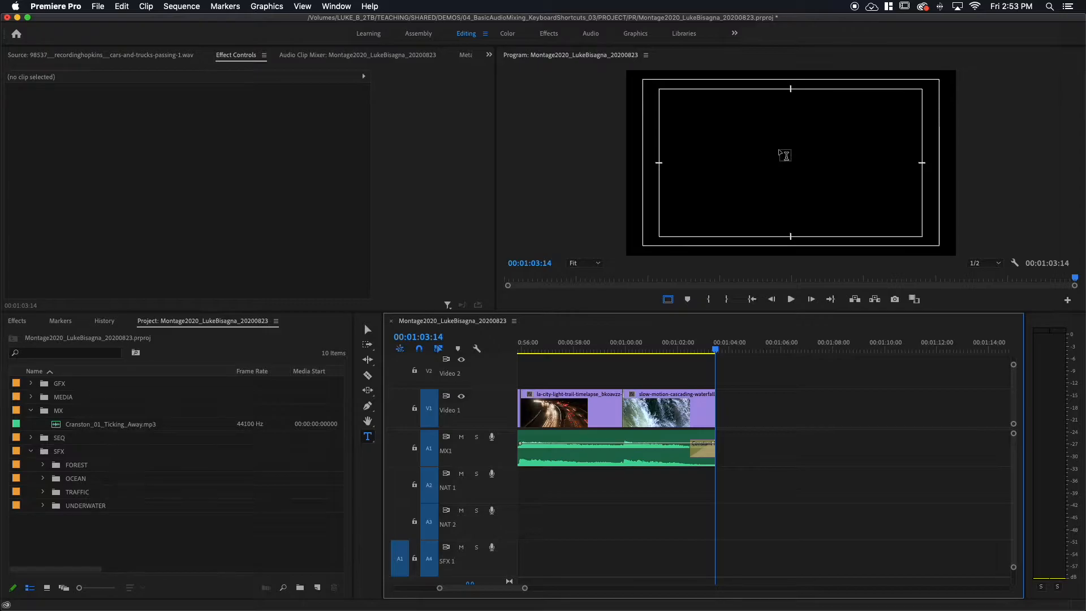
click(780, 148)
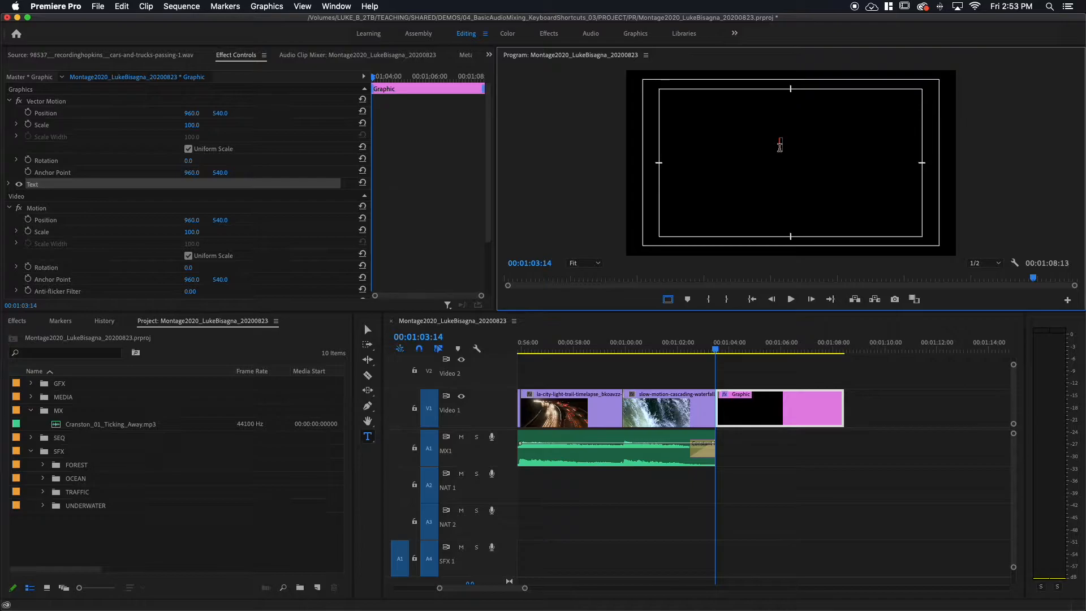
text(Edited B)
key(BackSpace)
text(by;)
key(Return)
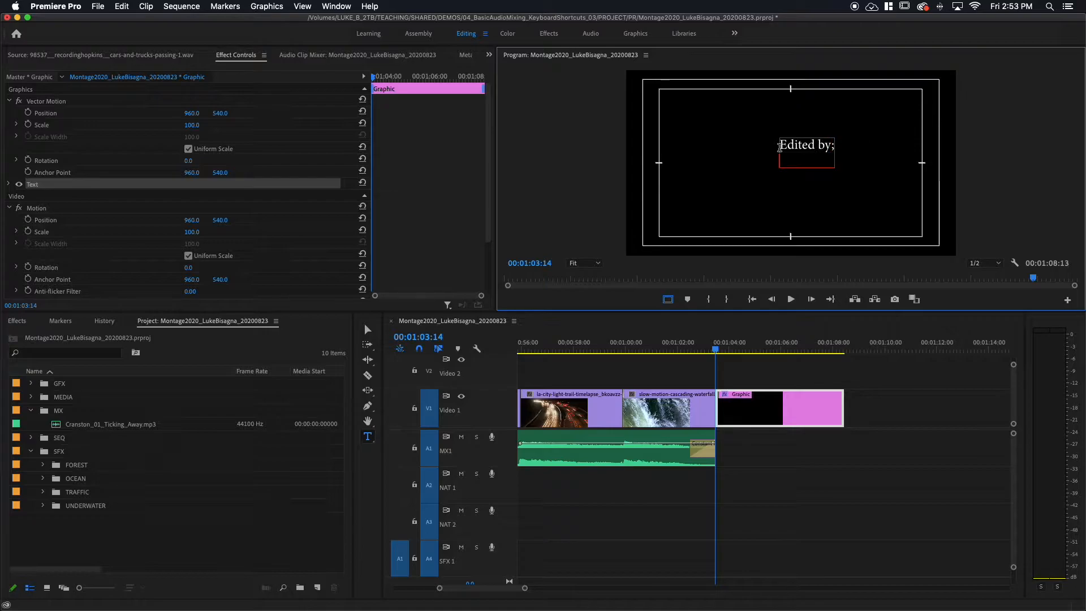
text(Luke Bisagna)
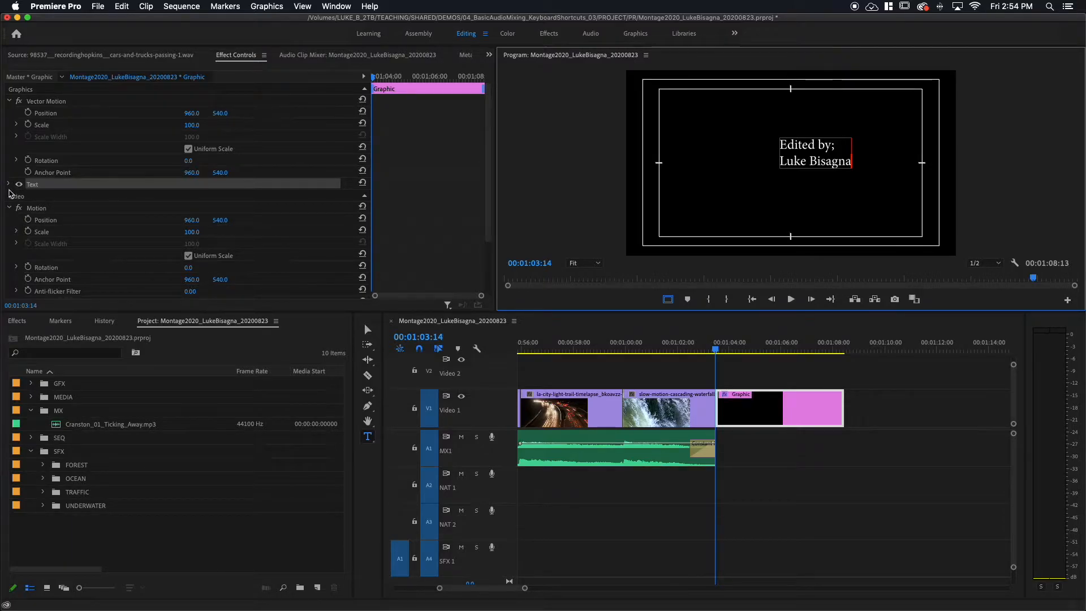
Center-align the credits text and add the line "For Educational Purposes Only" below the editor's name.
click(8, 185)
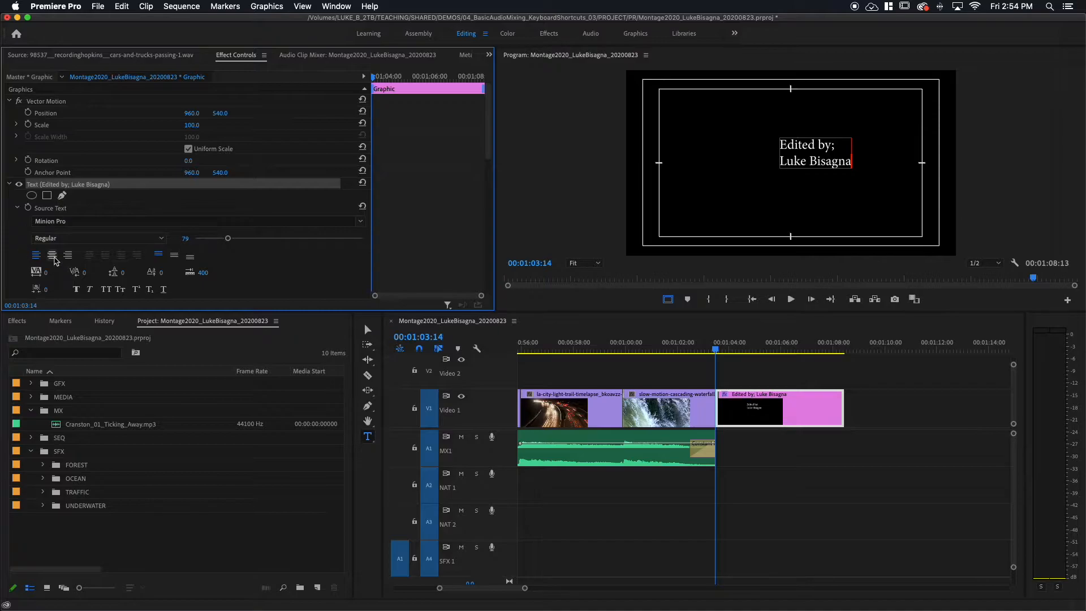
click(52, 256)
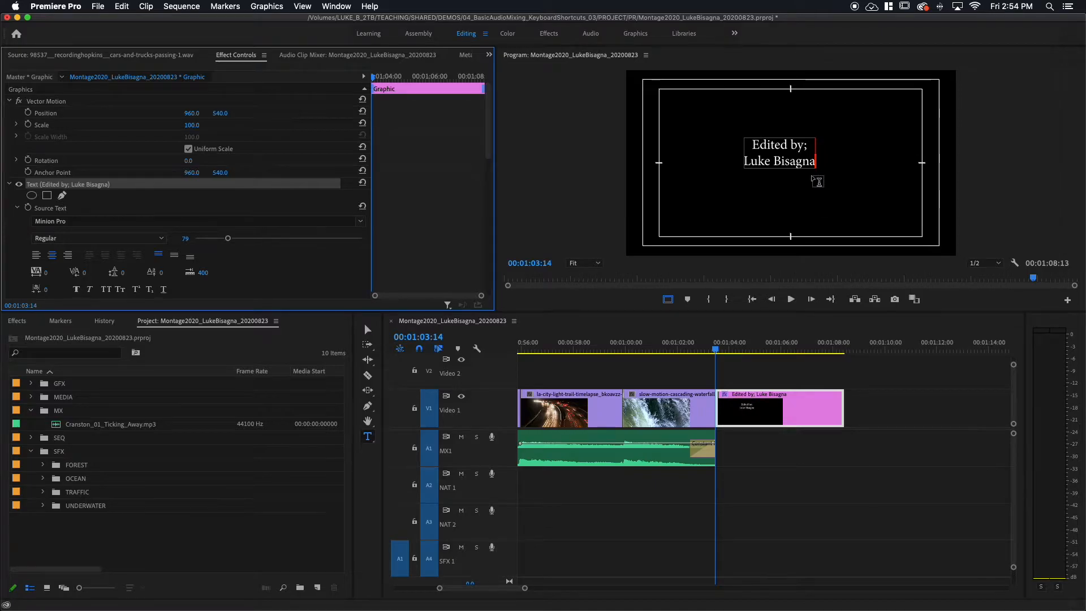
click(811, 162)
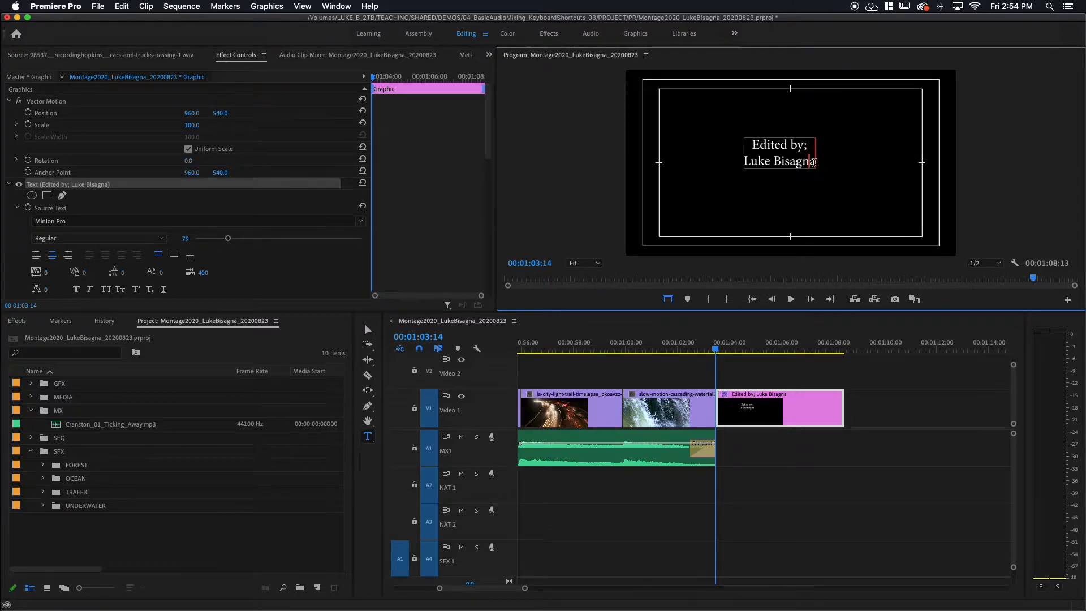
key(Right)
key(Return)
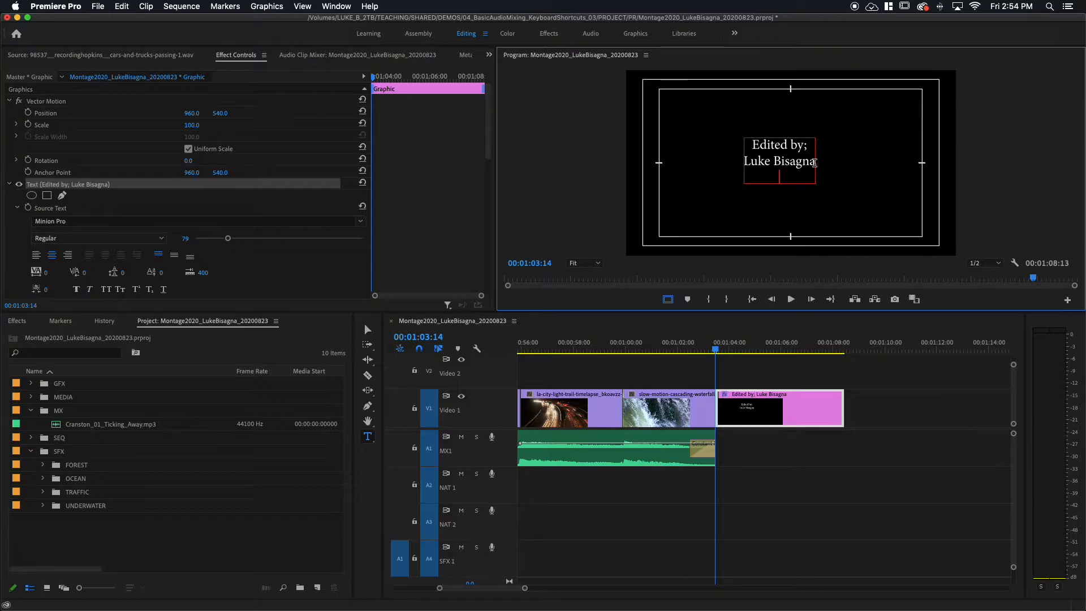
text(For Education)
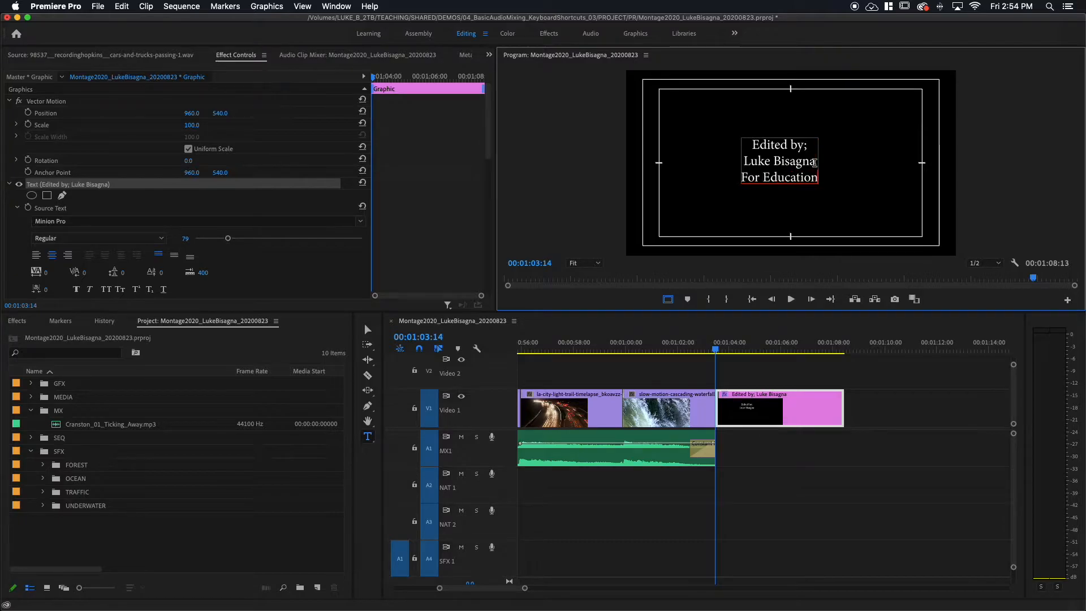
text(al Pu)
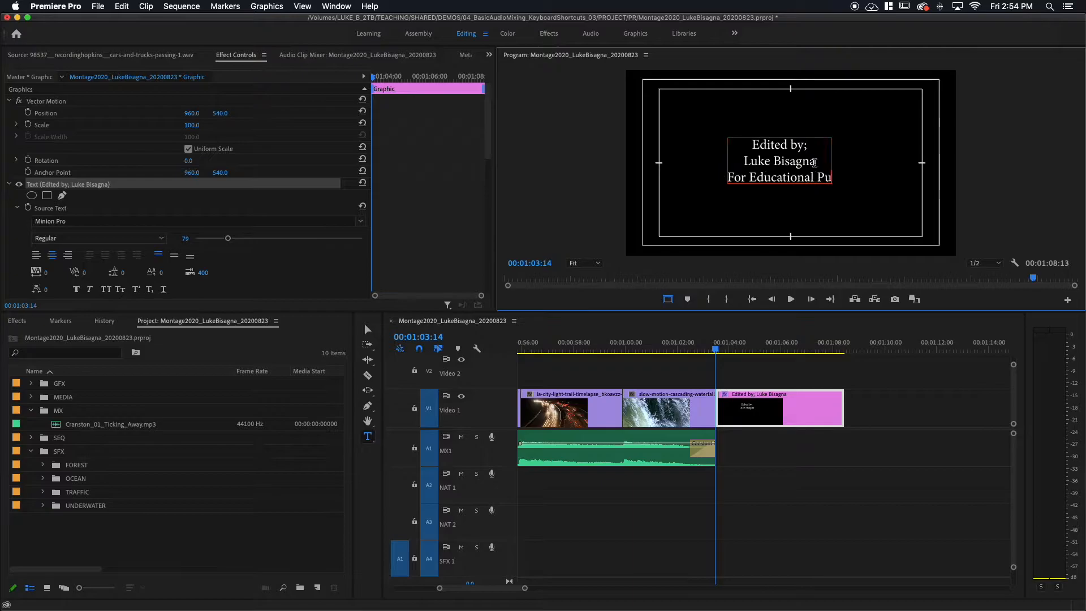
text(rposes)
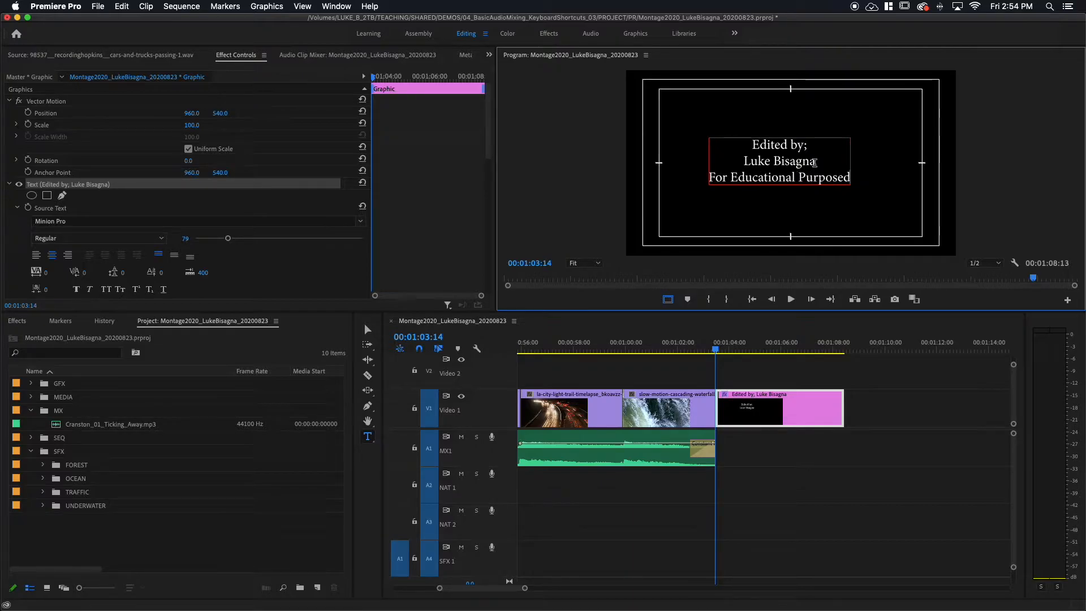
text( Only)
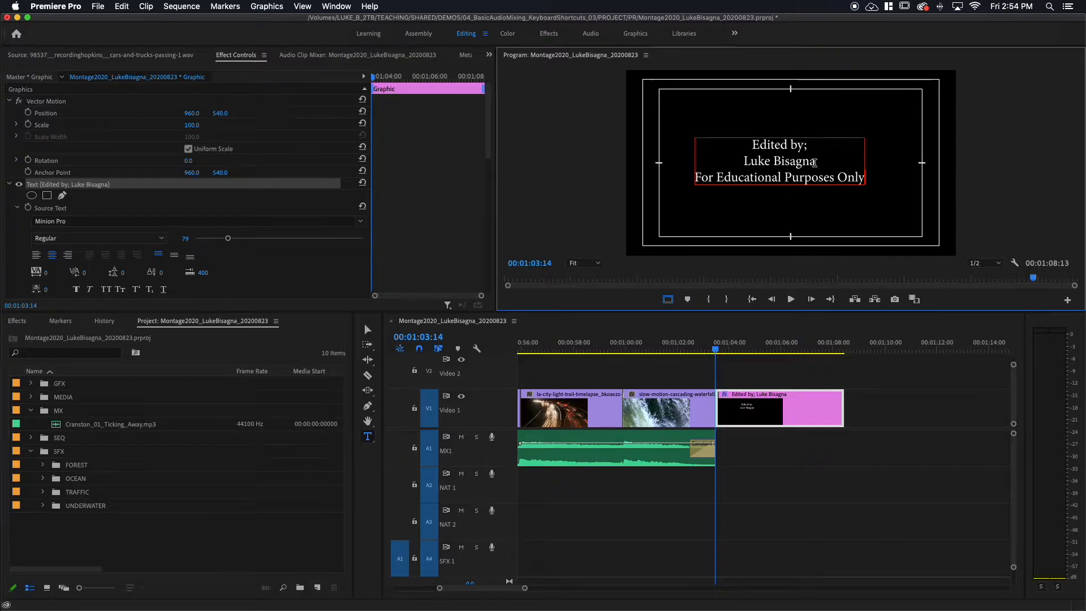
key(Return)
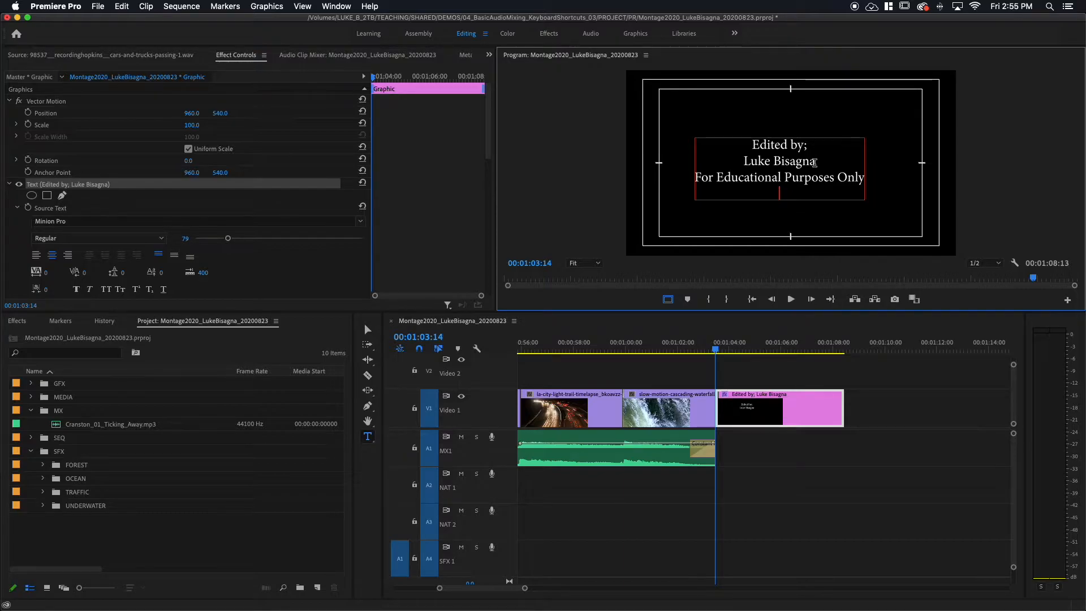
Add the music credit to the text as two lines, "Music:" and "FreeMusicArchive.org".
text(Music:)
key(Return)
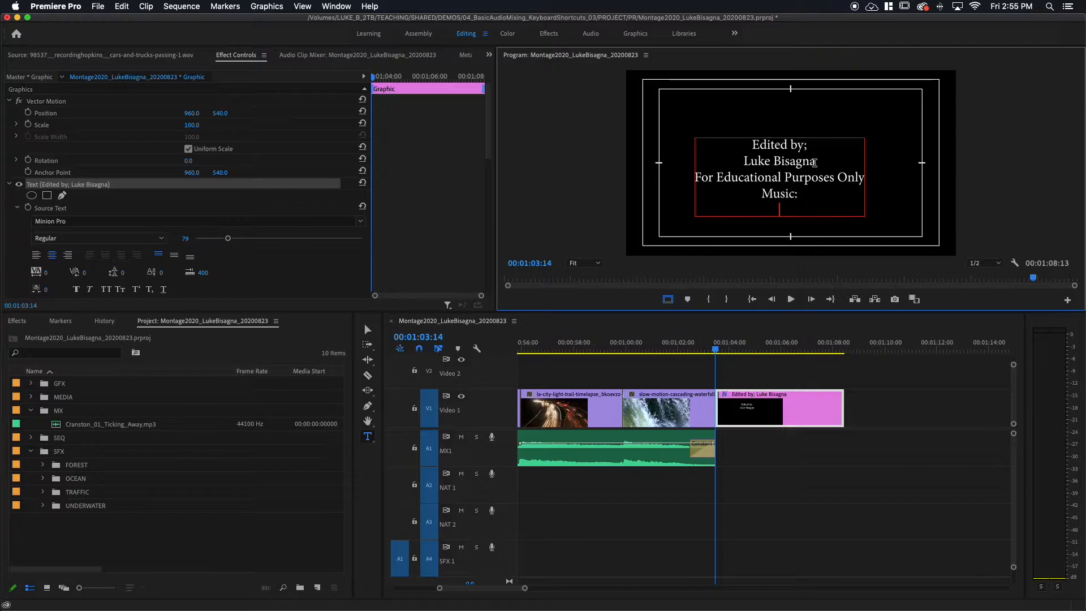
text(FreeMusicArchove.or)
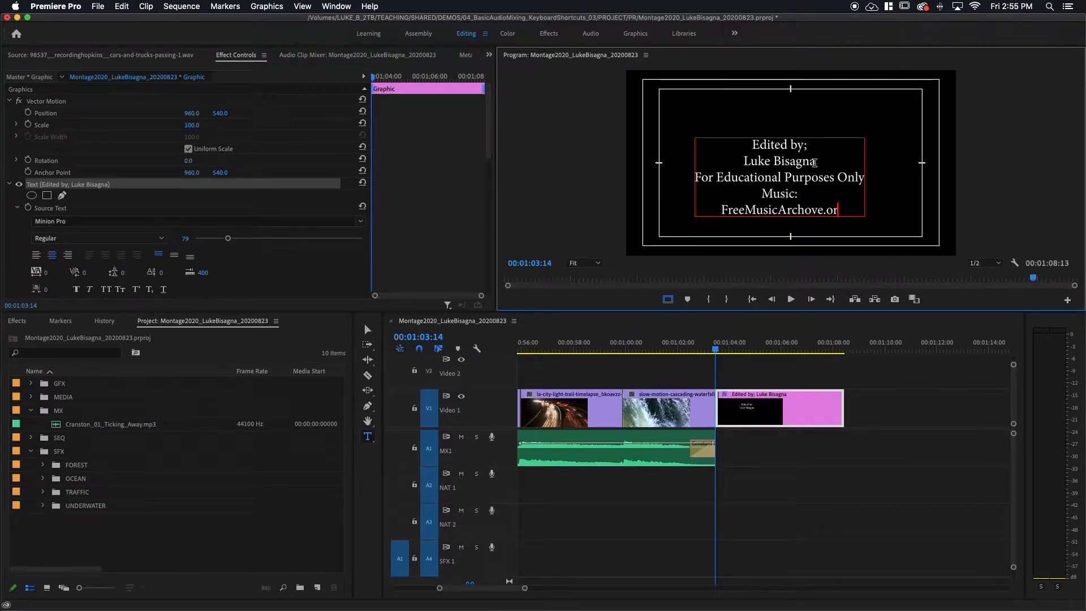
key(BackSpace)
key(BackSpace)
key(BackSpace)
key(BackSpace)
key(BackSpace)
key(BackSpace)
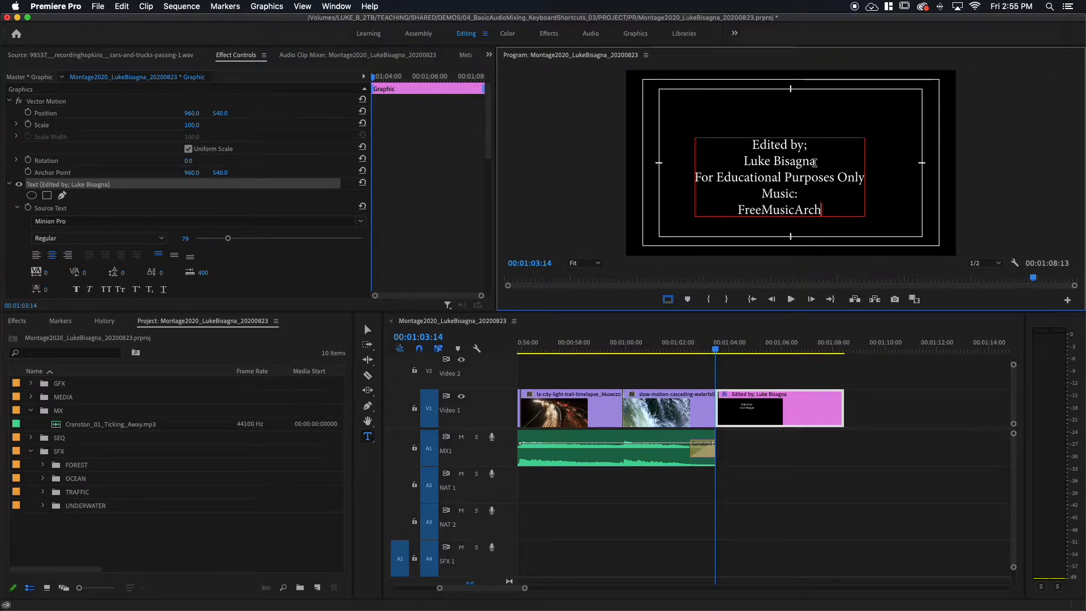
text(ive)
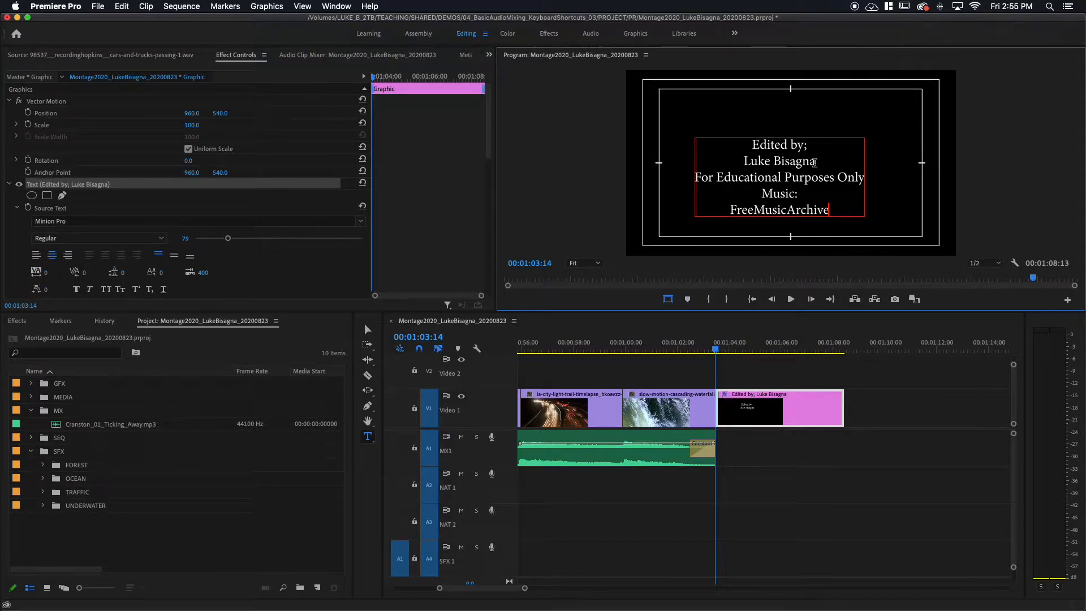
text(.org)
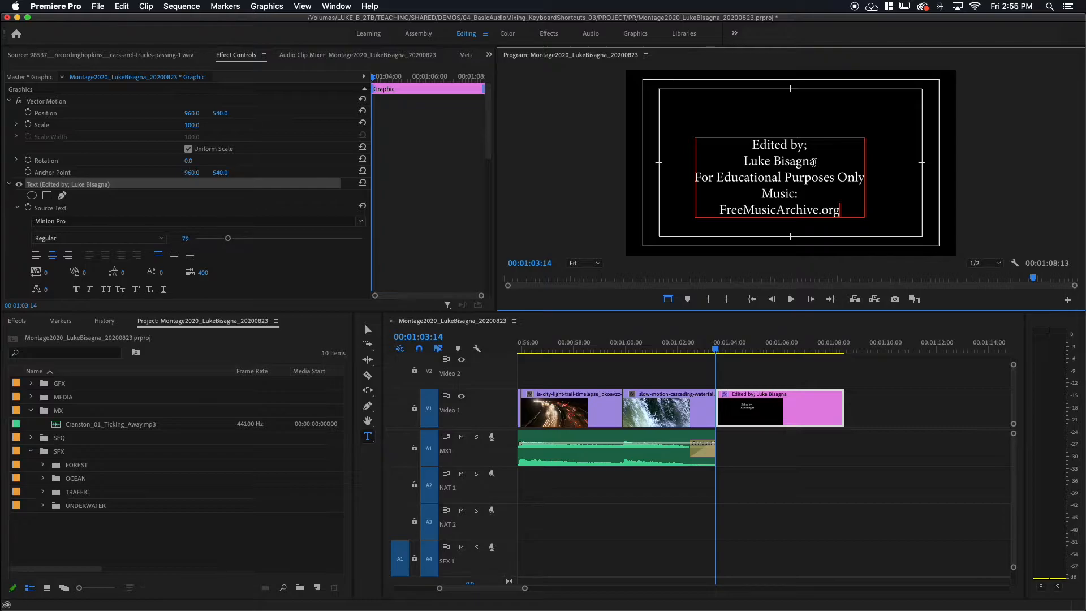
Add the sound effects credit below the music credit as two lines, "Sound Effects:" and "Freesound.org".
key(Return)
text(Sound E)
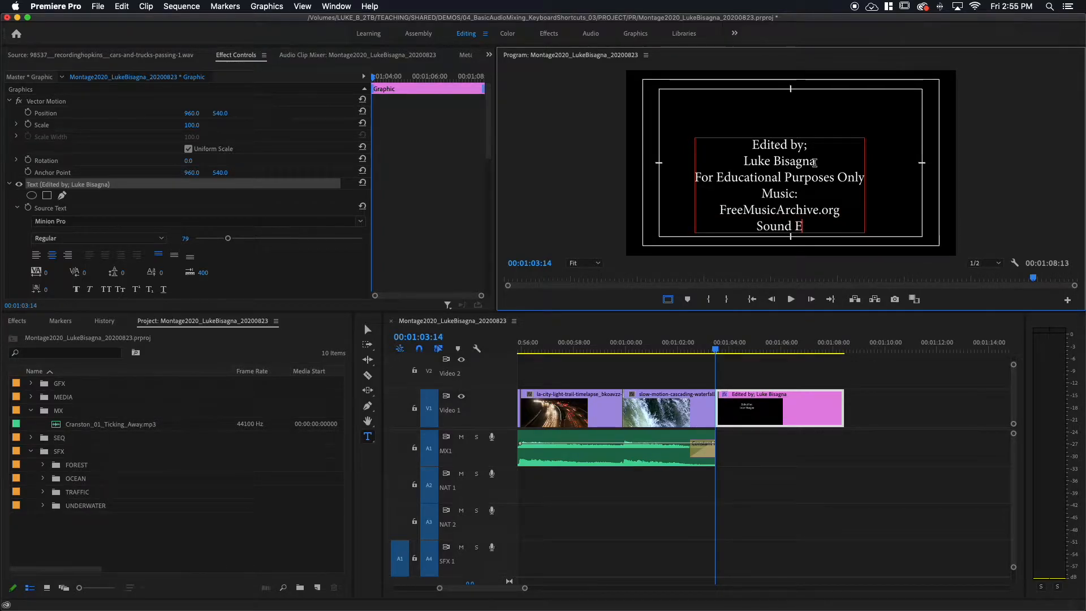
text(ffects:)
key(Return)
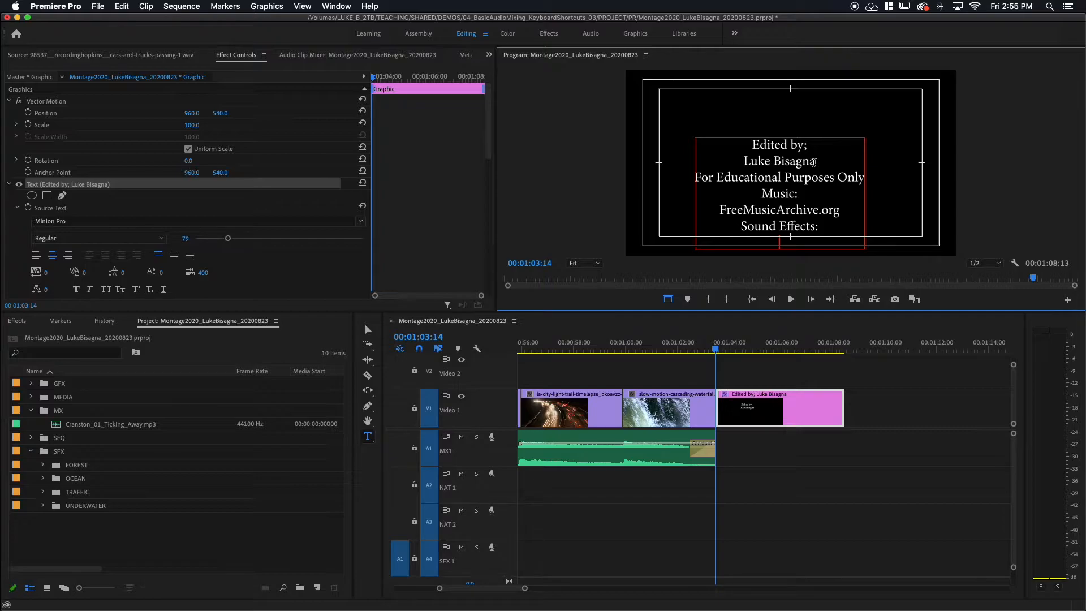
text(Reesound)
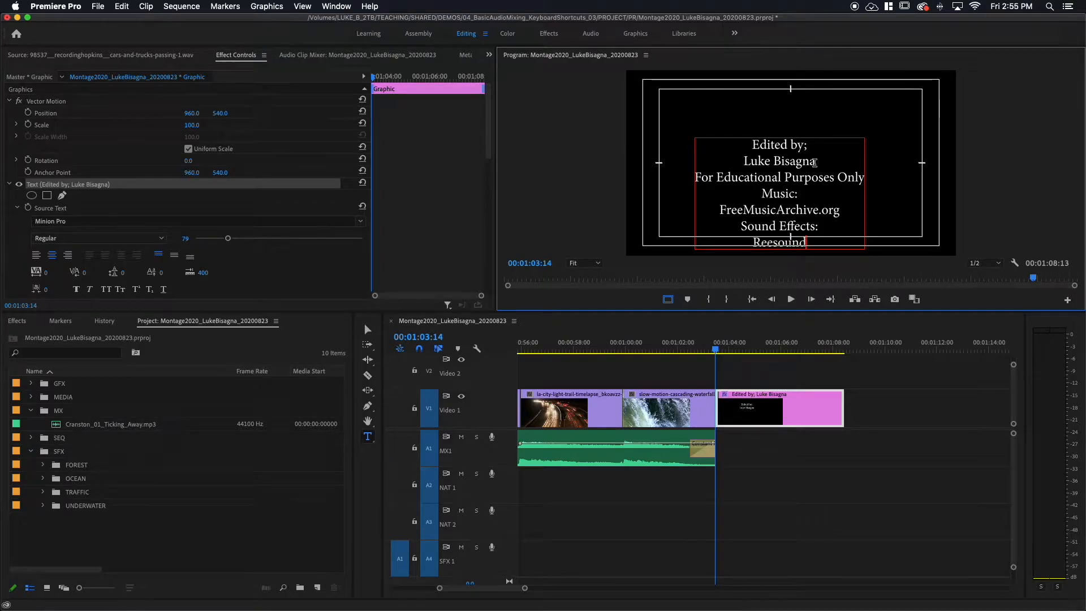
text(.org)
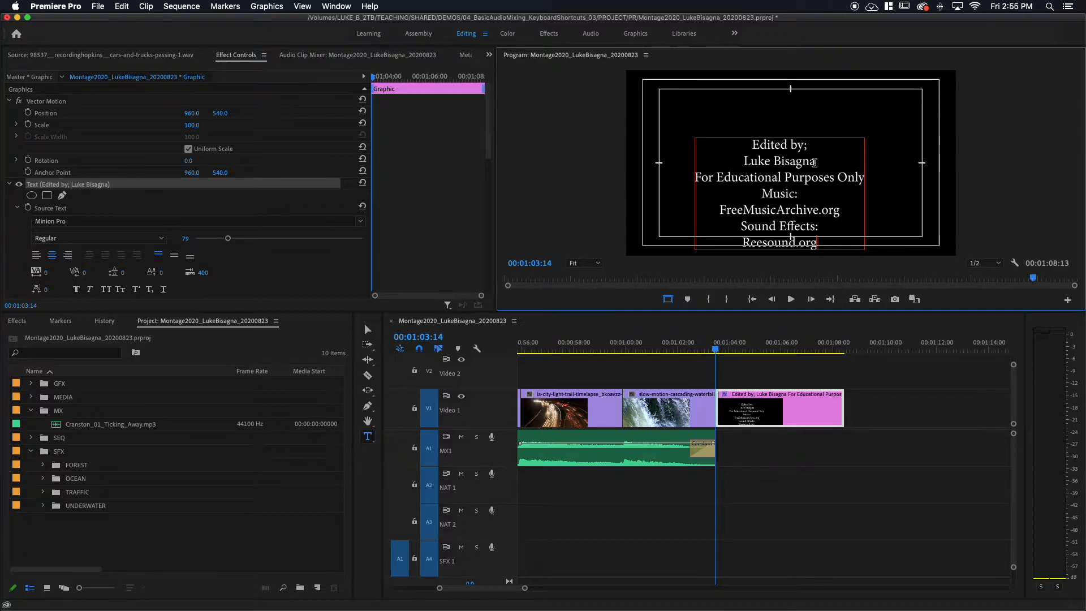
text(F)
key(Delete)
text(r)
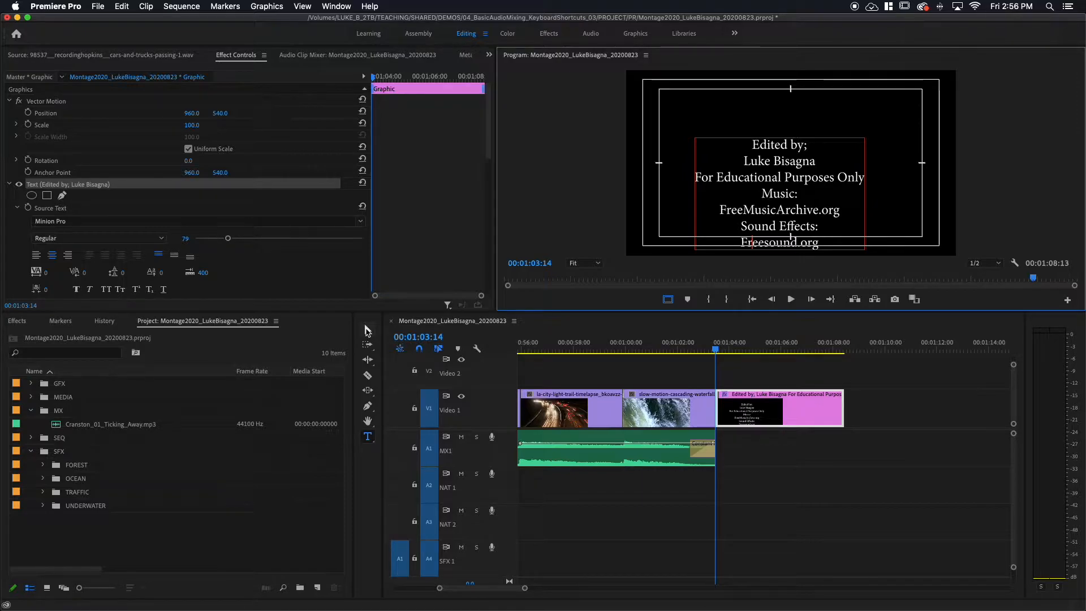
text(v)
key(BackSpace)
Move the credits text block up and center it horizontally inside the title-safe area, and turn off the Safe Margins overlay.
click(367, 329)
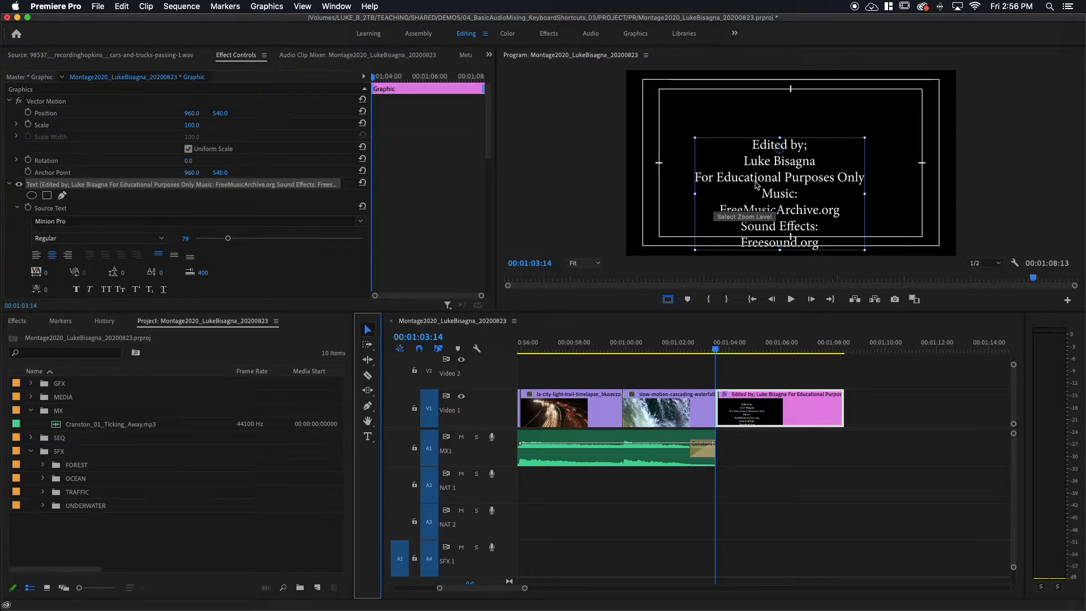
drag(753, 208, 761, 147)
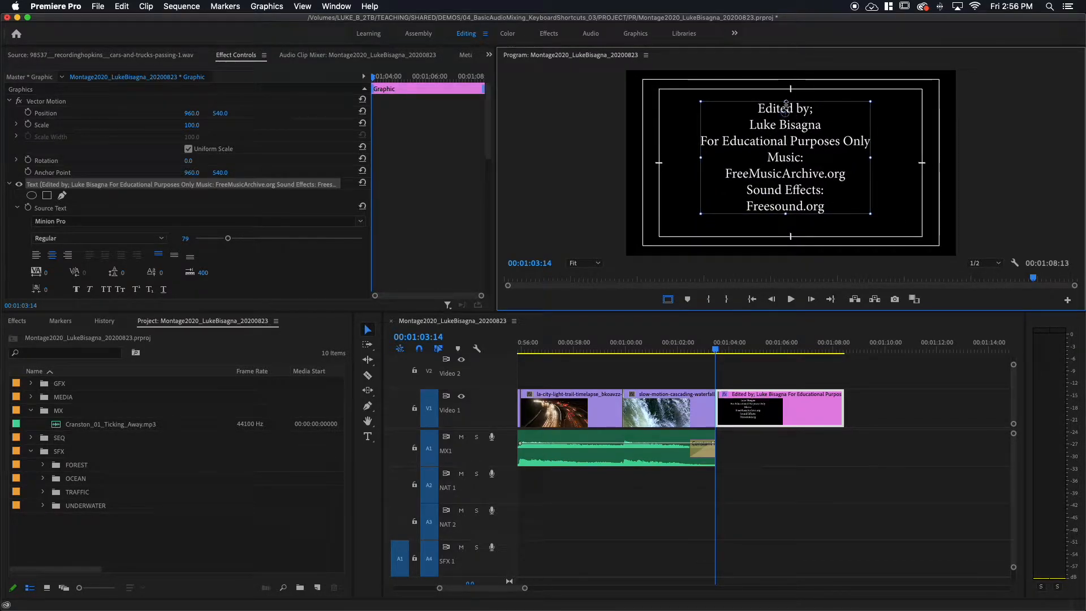
drag(781, 141, 785, 134)
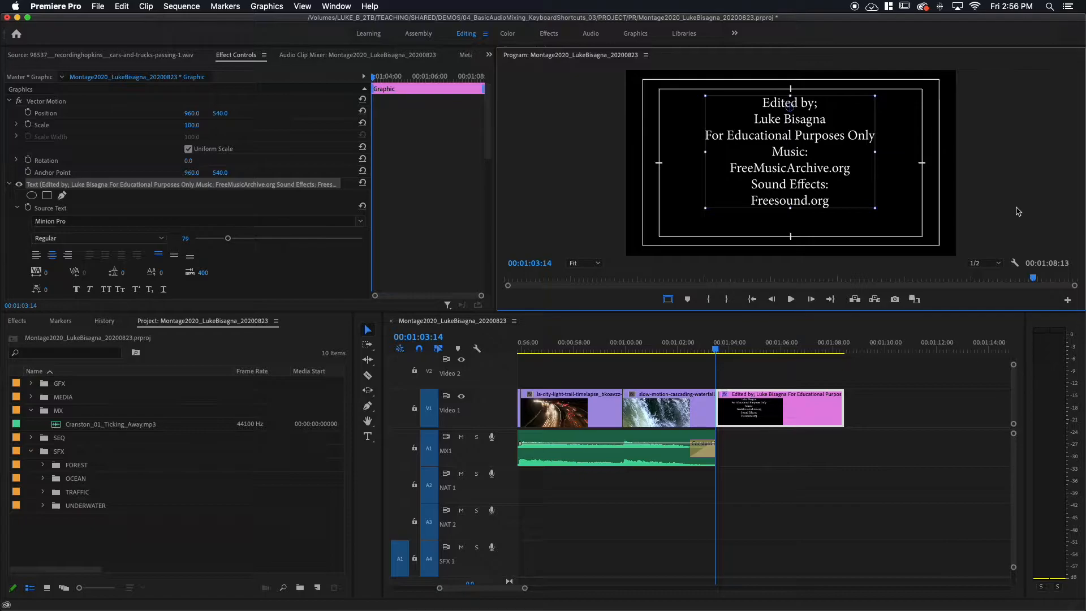
click(1015, 264)
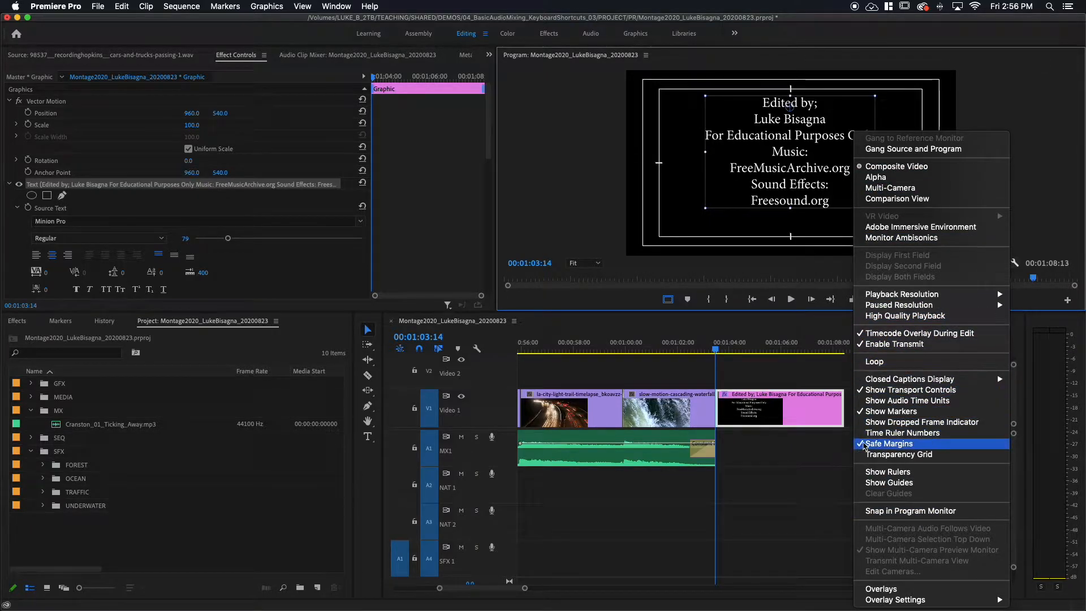
click(878, 445)
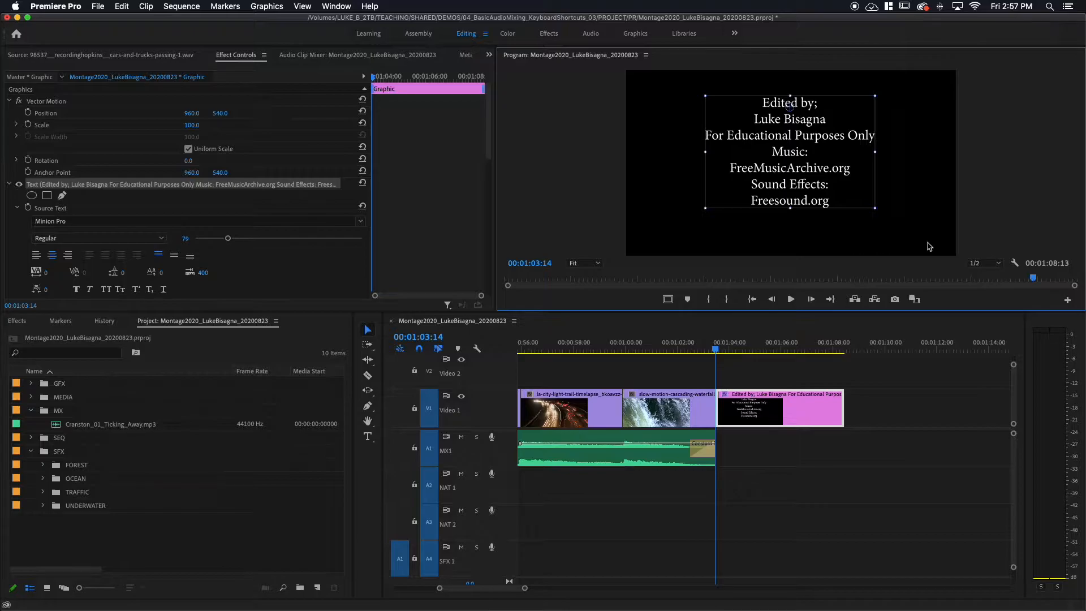
Turn on the Safe Margins overlay and add the line "Additional Video:" below "Freesound.org" in the credits text.
click(1016, 264)
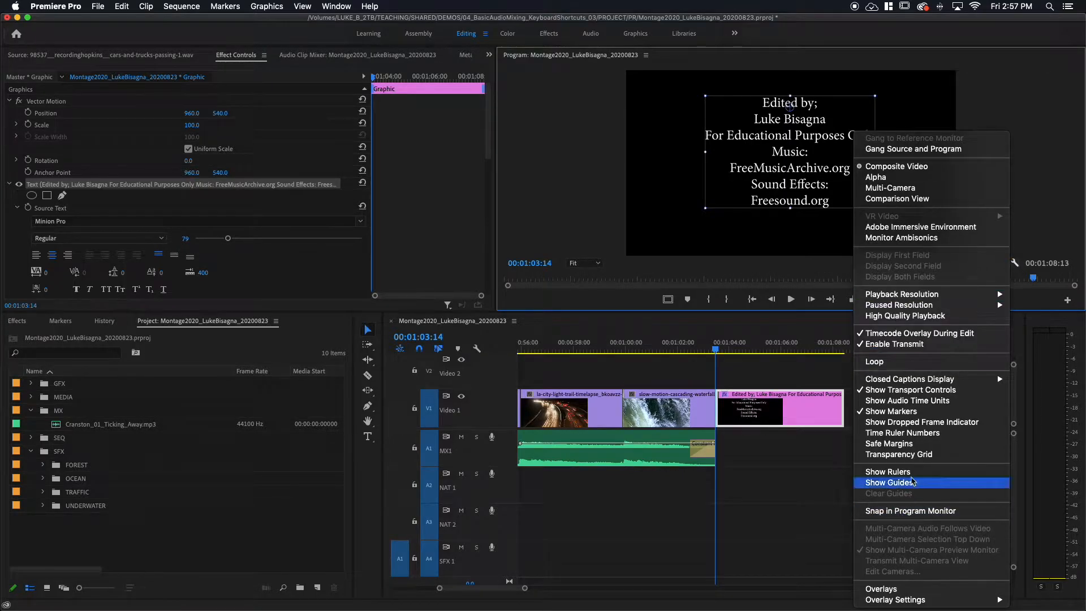
click(894, 447)
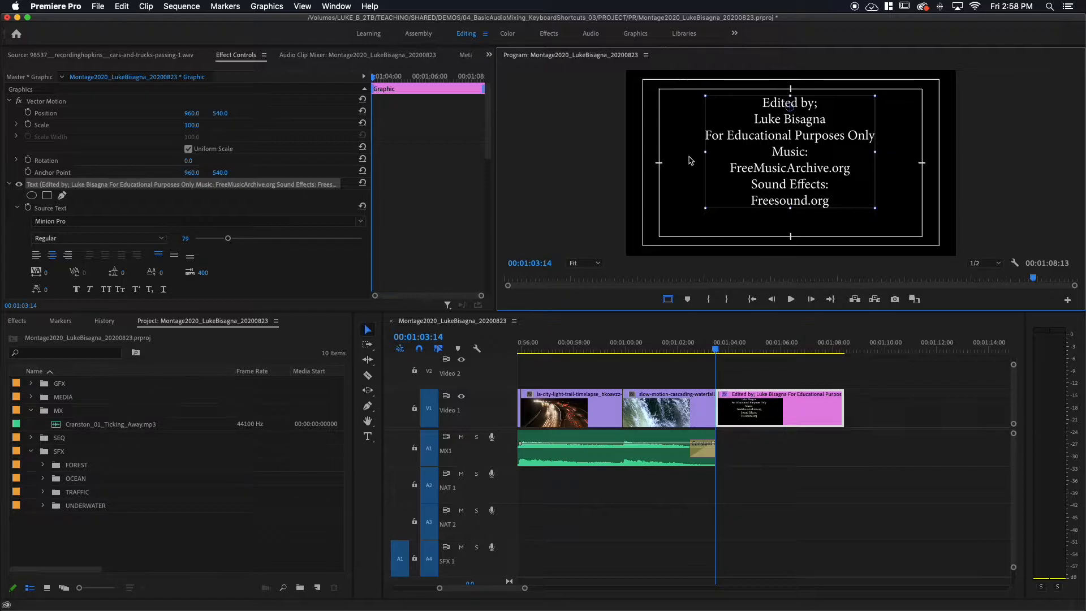
double_click(830, 202)
click(833, 202)
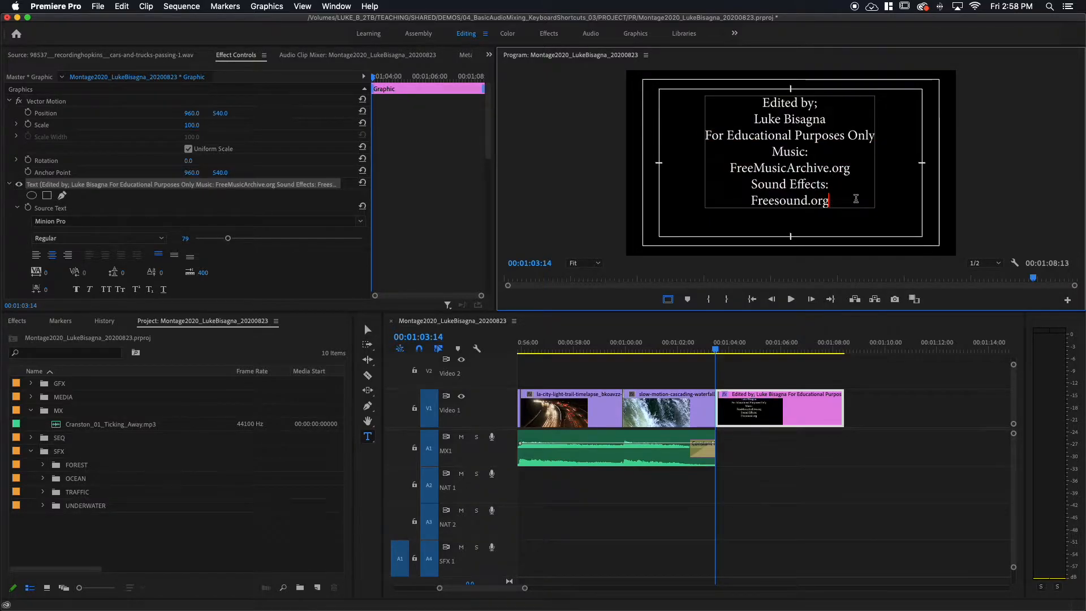
key(Return)
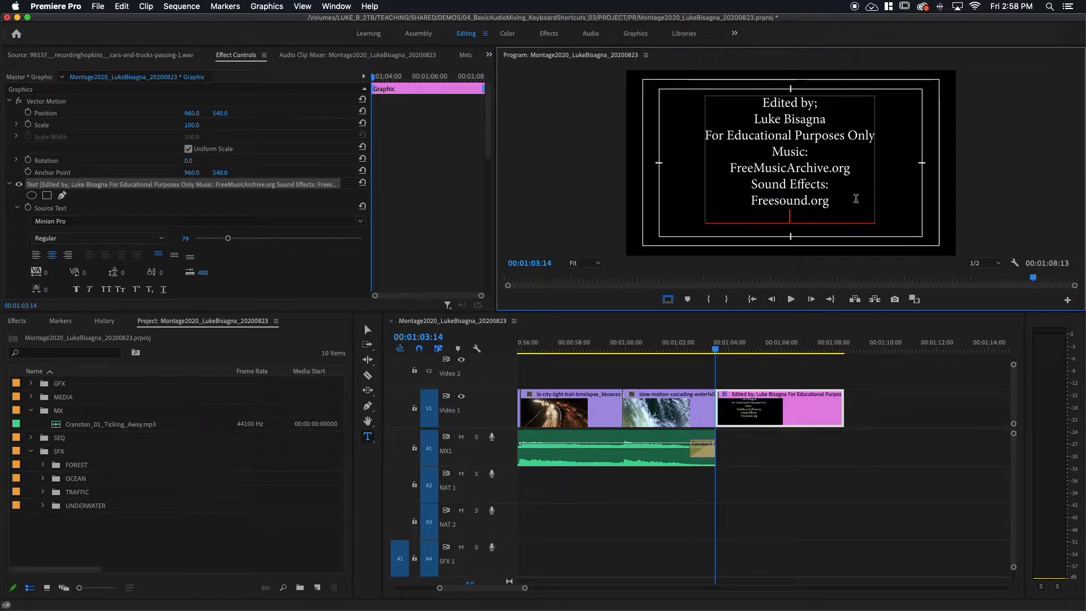
text(Vi)
key(BackSpace)
text(Add)
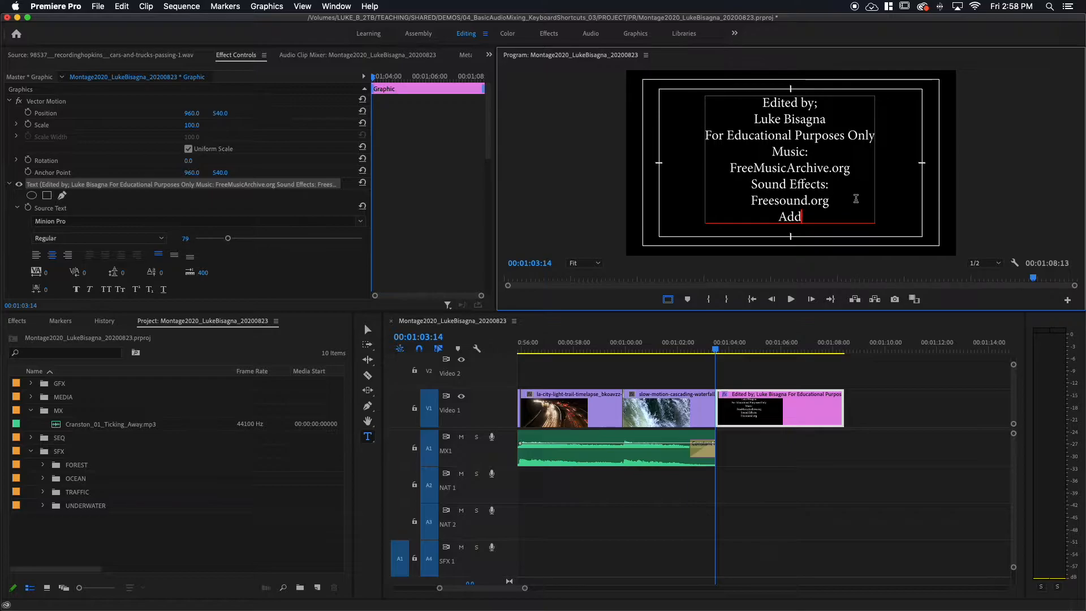
text(itional )
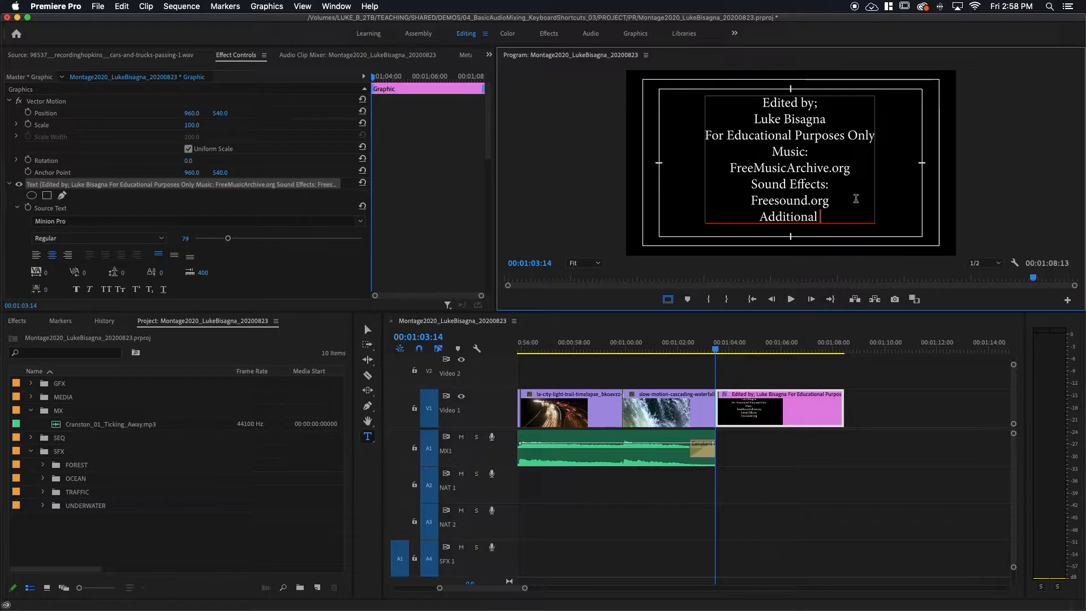
text(Video:)
key(Return)
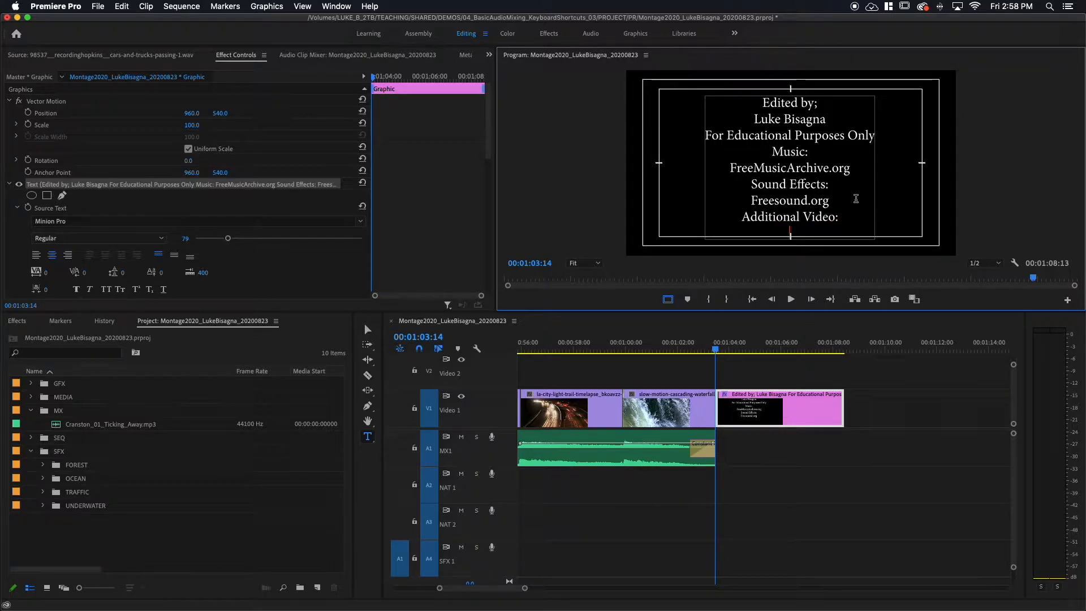
Add "Videvo.com" as the last line of the credits and finish the text editing.
text(Videovo)
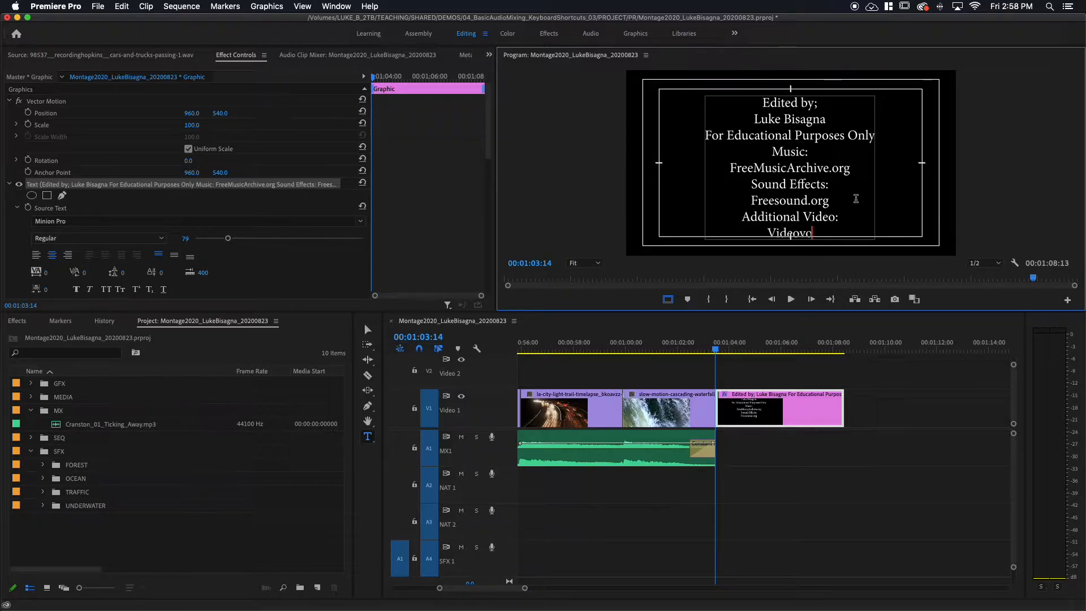
key(BackSpace)
key(BackSpace)
key(BackSpace)
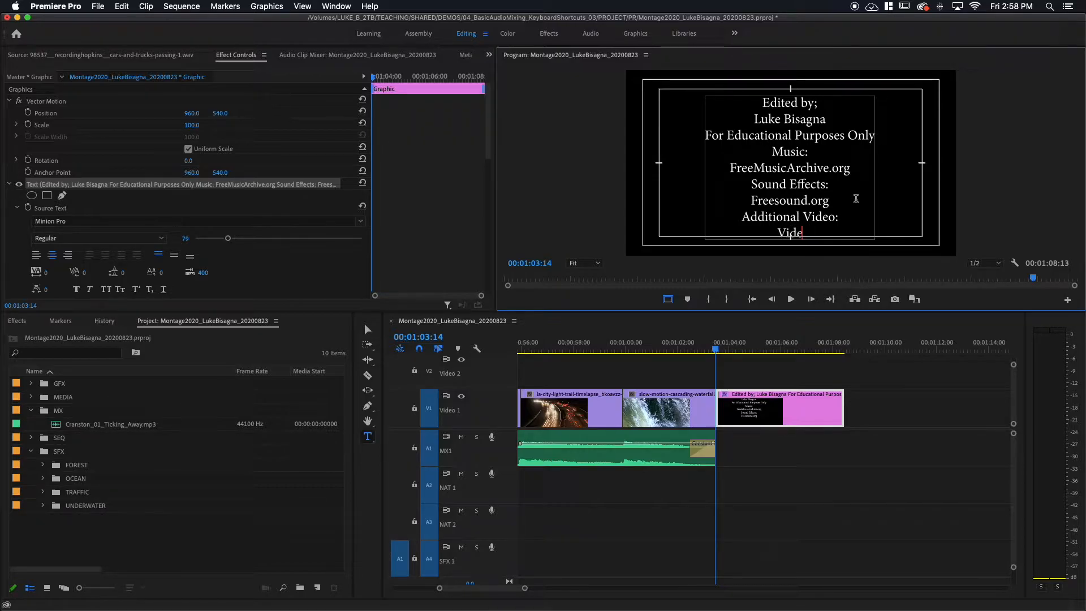
text(vo)
text(.com)
key(Escape)
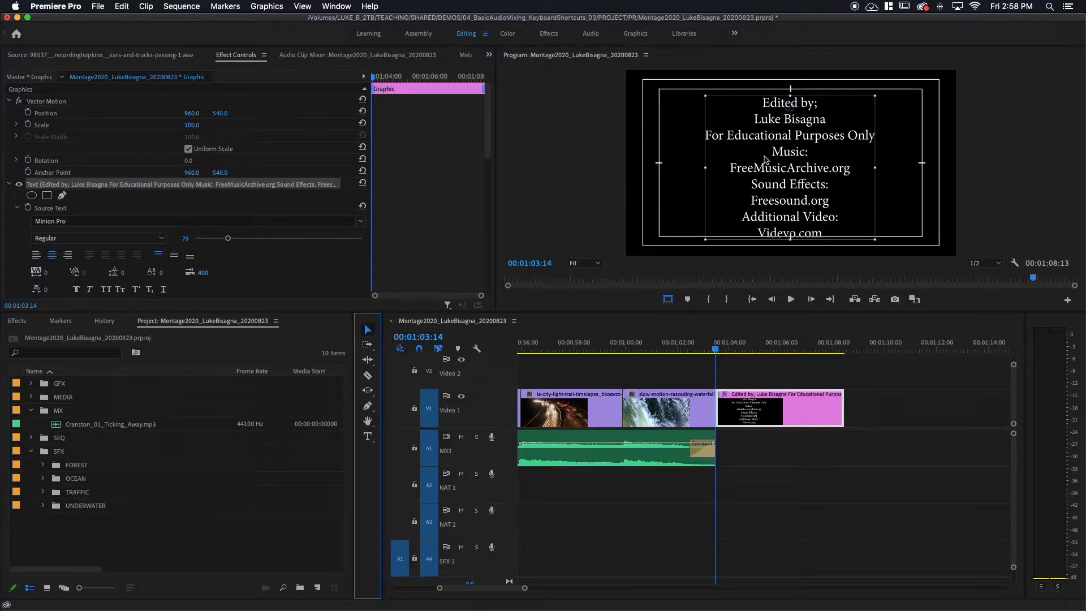
Set the credits text's font size to 75 and adjust the block's vertical position to fit inside the title-safe area.
click(792, 137)
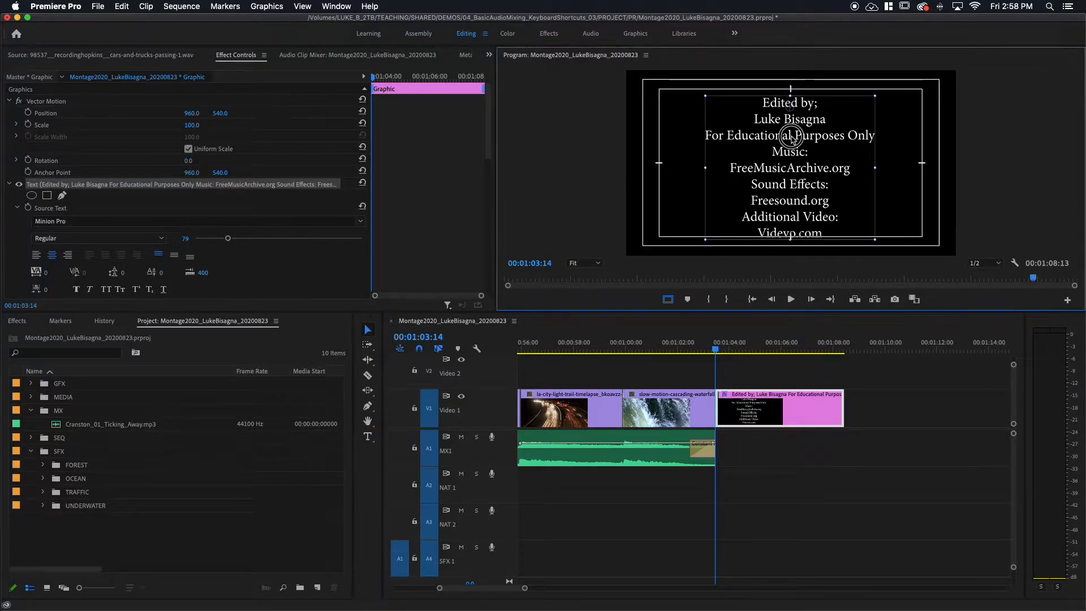
drag(792, 138, 792, 136)
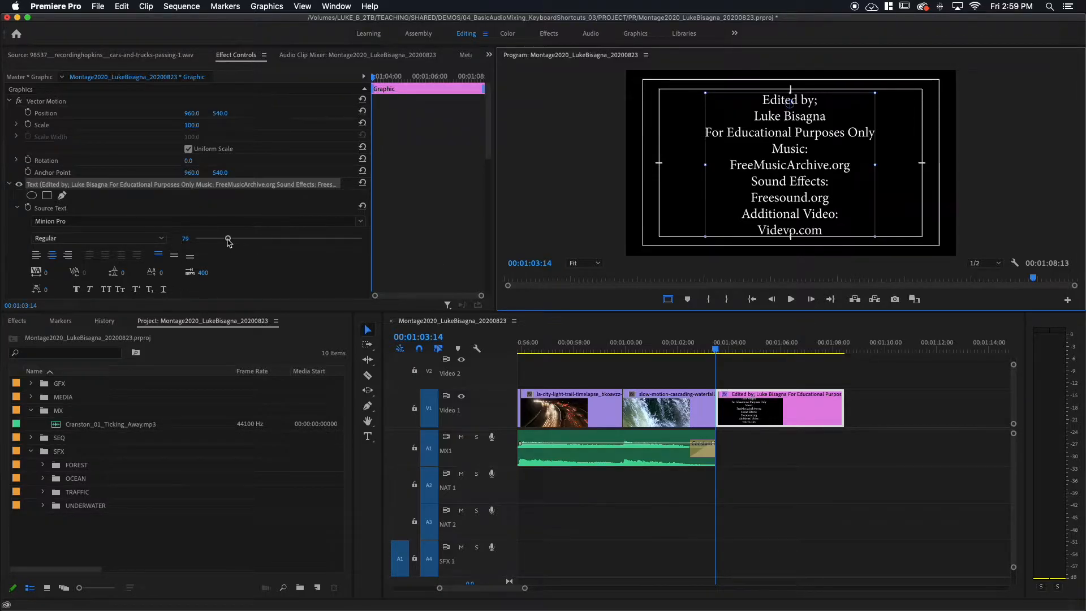
mouse_move(229, 242)
mouse_down()
mouse_move(209, 240)
mouse_move(238, 243)
mouse_move(203, 243)
mouse_move(245, 242)
mouse_move(232, 242)
mouse_up()
click(186, 240)
text(75)
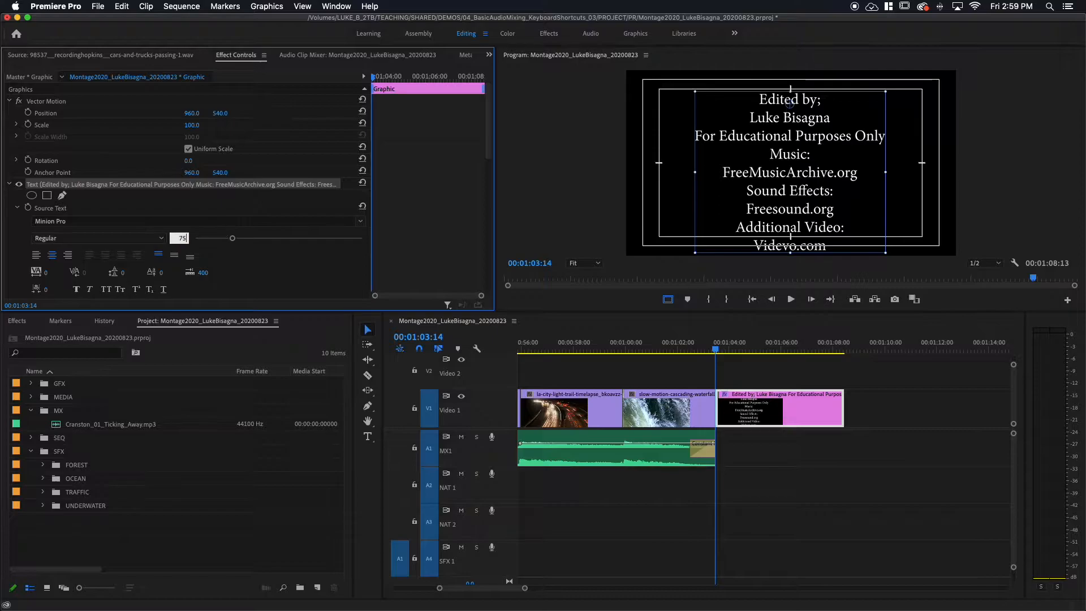
key(Return)
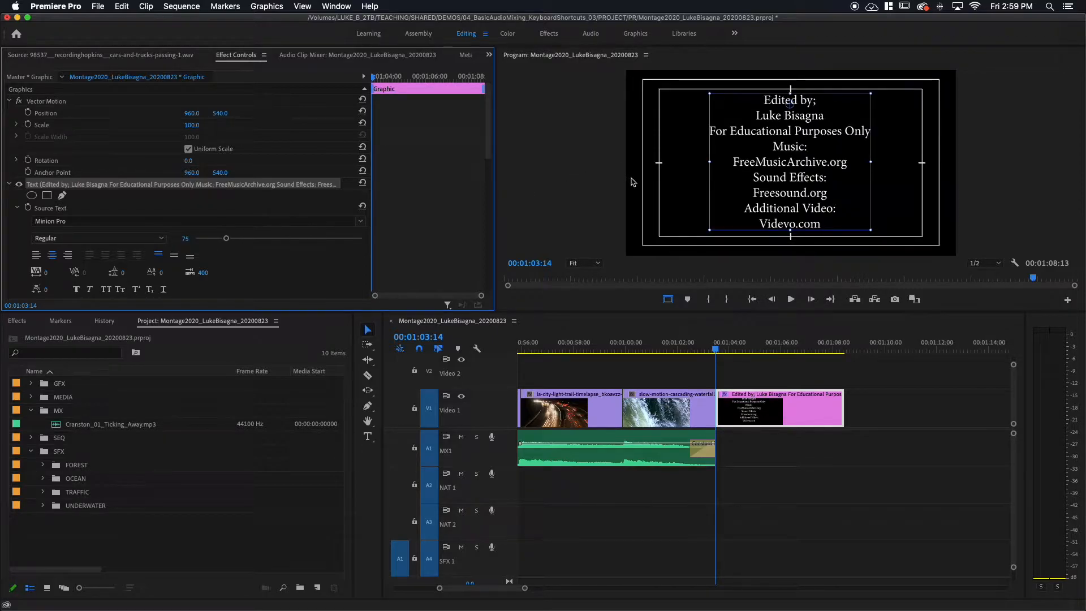
drag(787, 173, 787, 175)
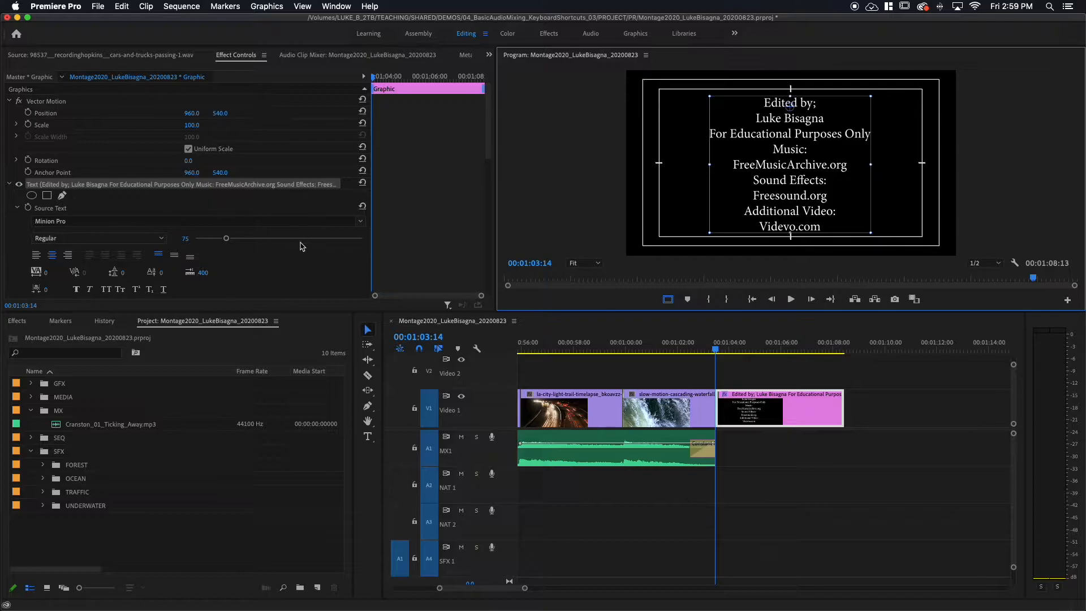
Change the credits text's font from the serif typeface to Helvetica Neue.
click(363, 223)
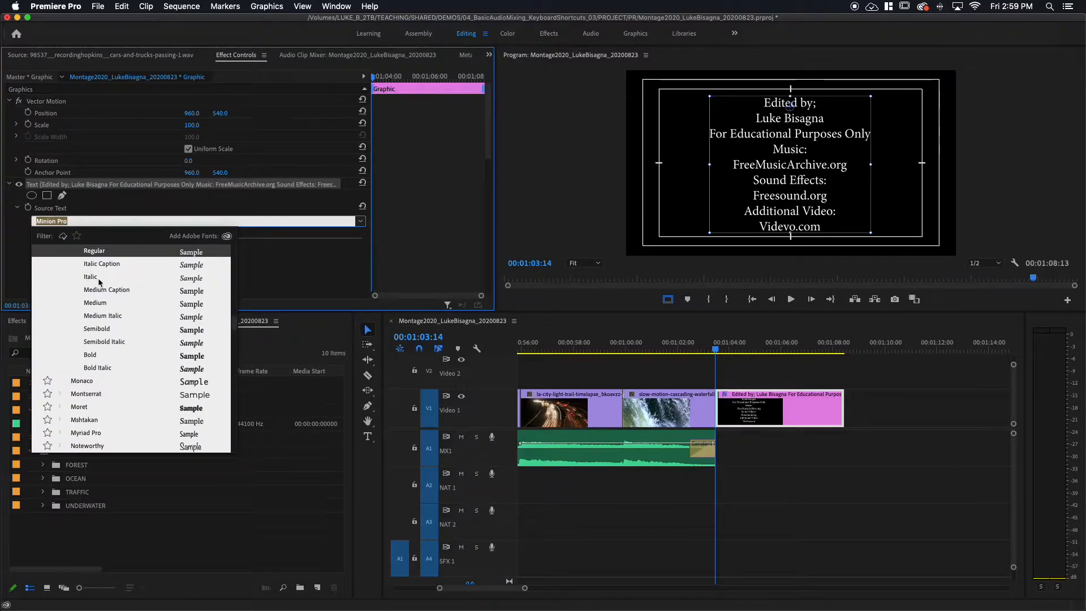
scroll(120, 277, up, 15)
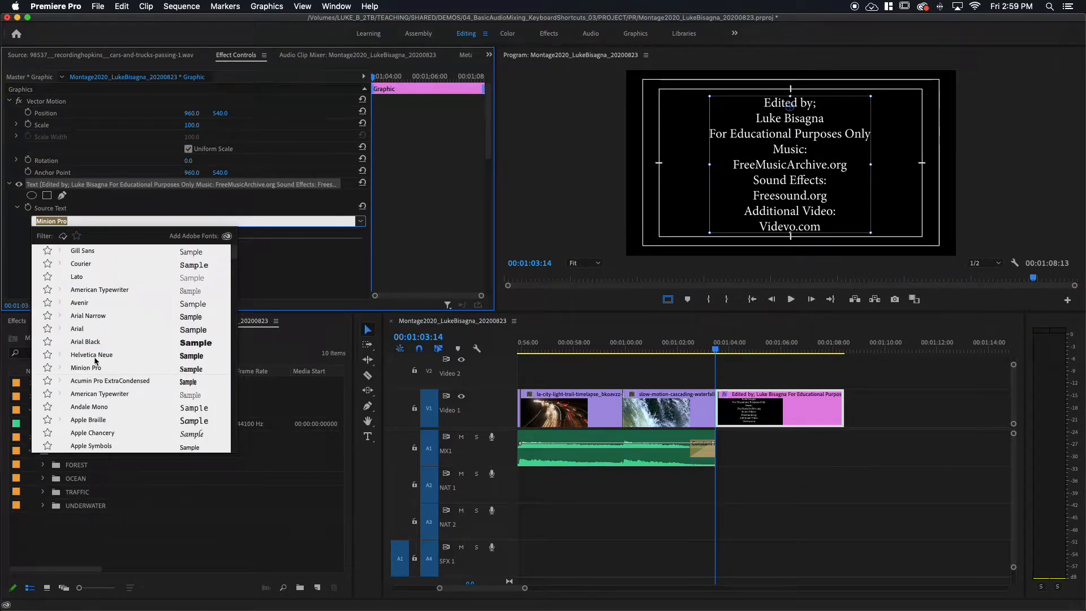
click(97, 356)
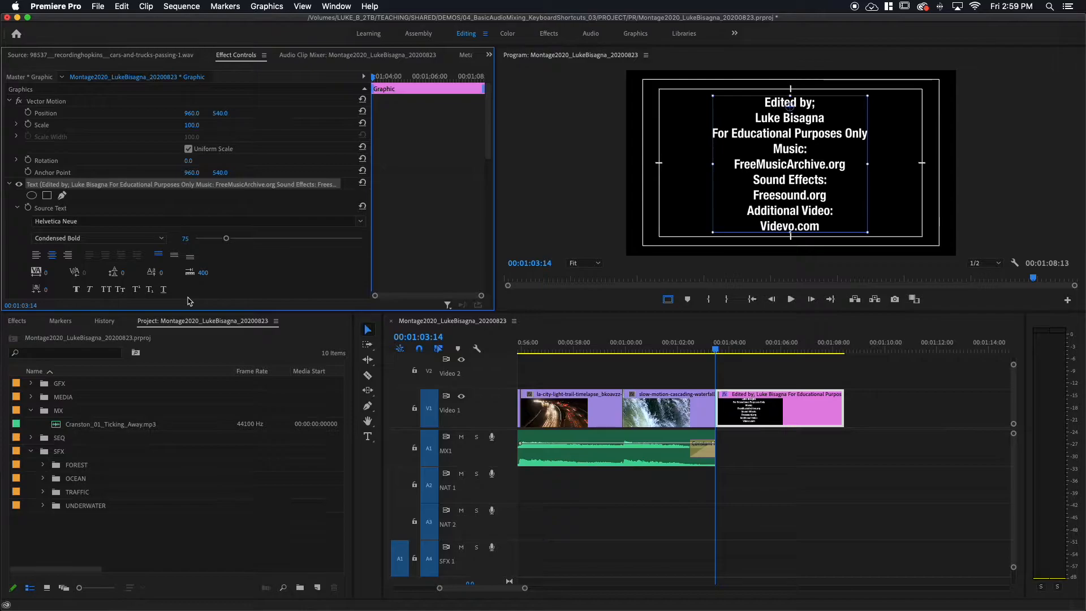
Try the Papyrus Regular font on the credits text.
click(360, 221)
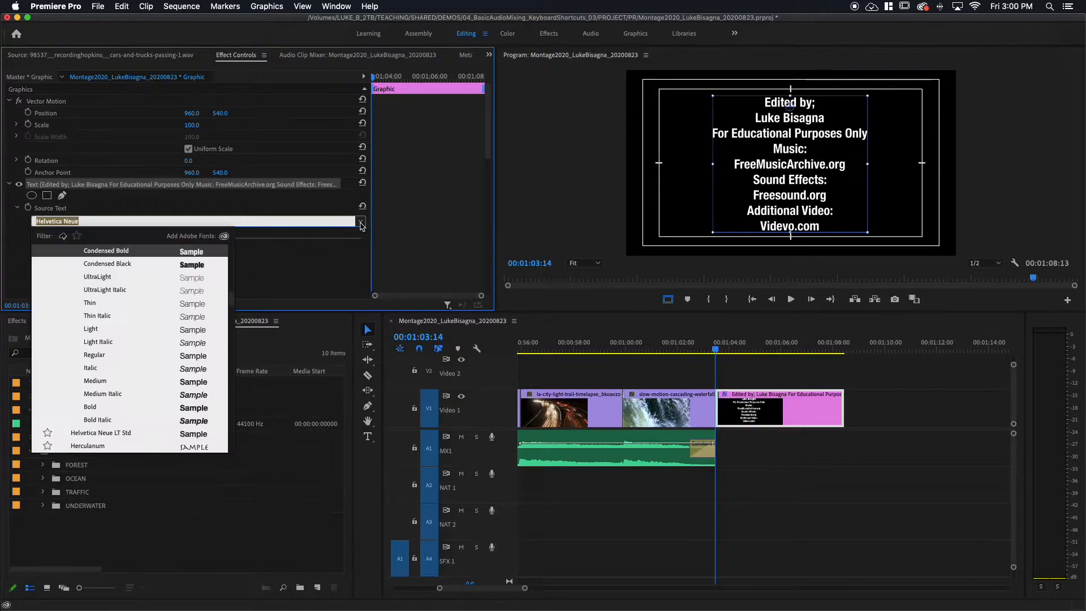
text(Pa)
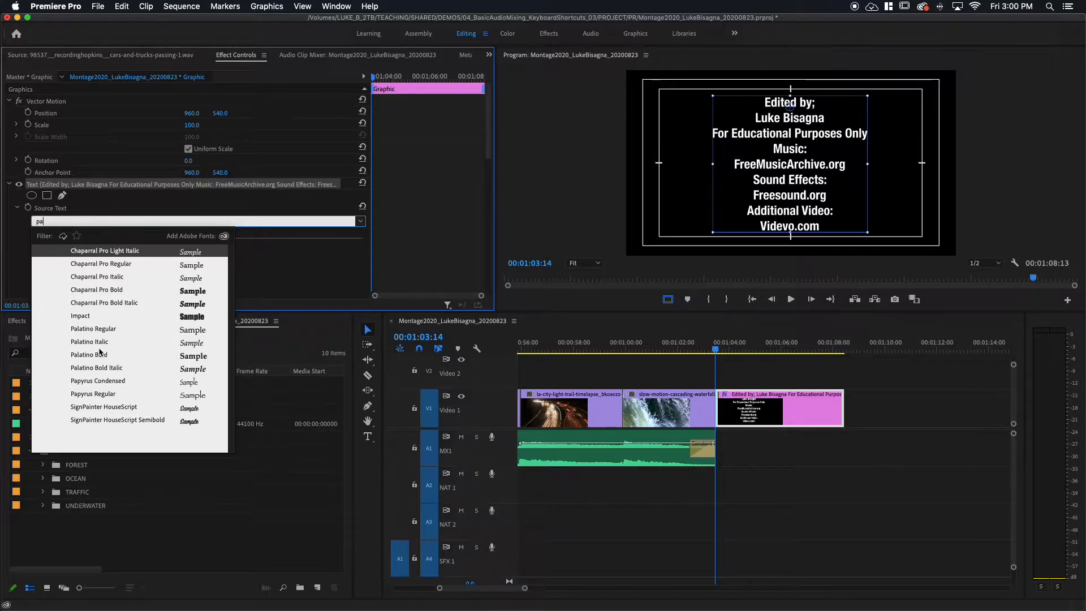
click(93, 394)
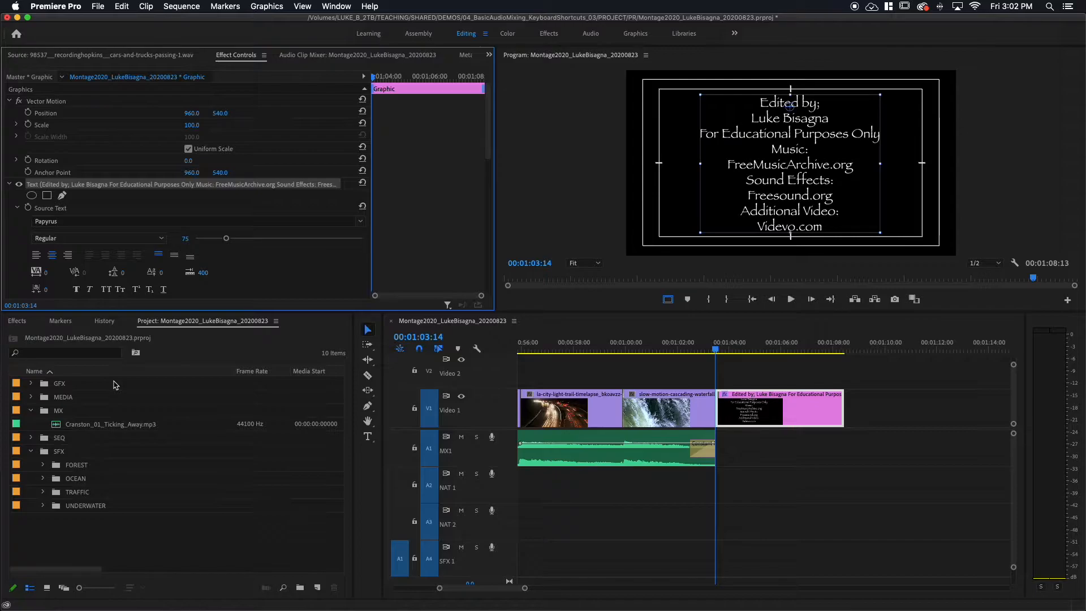
Switch the credits text's font back to Helvetica Neue.
click(360, 221)
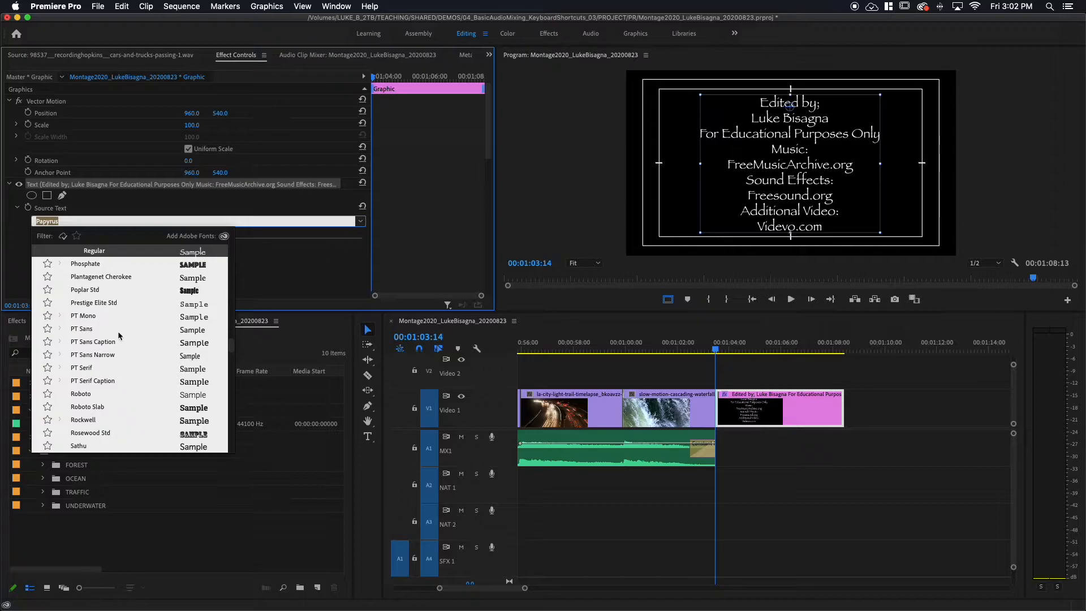
scroll(120, 335, up, 20)
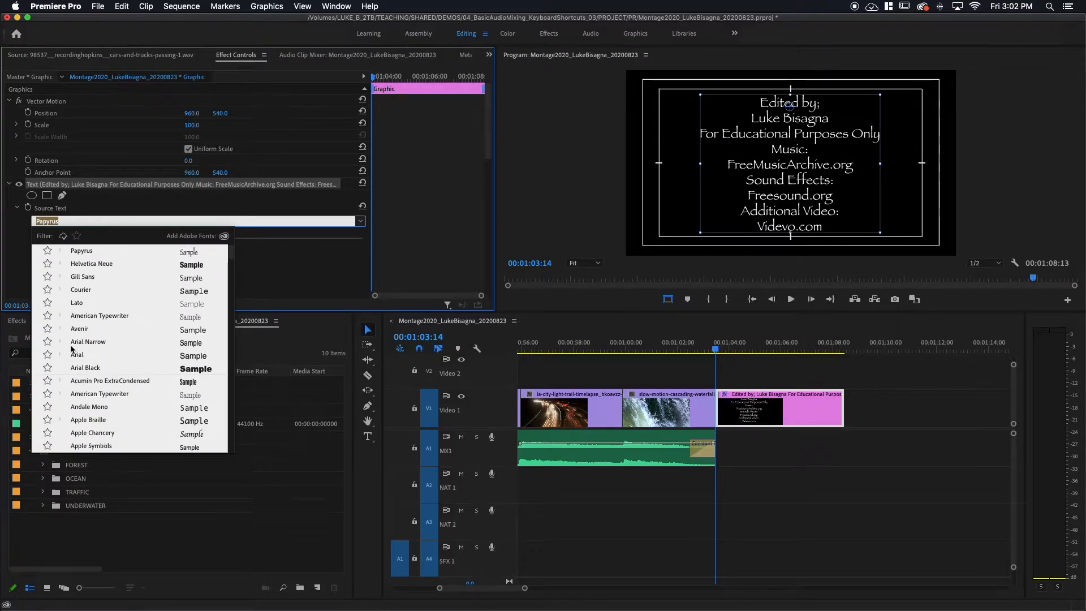
scroll(71, 349, down, 5)
scroll(71, 349, up, 5)
click(98, 265)
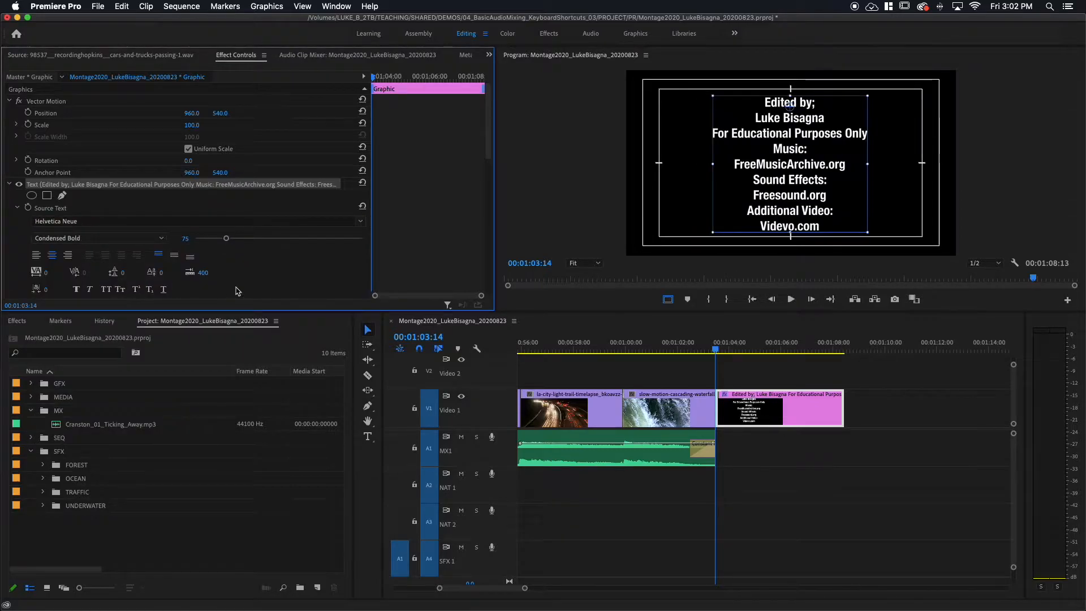
Deselect the credits graphic, fit the whole sequence in the timeline and move the playhead to the start.
click(654, 376)
key(backslash)
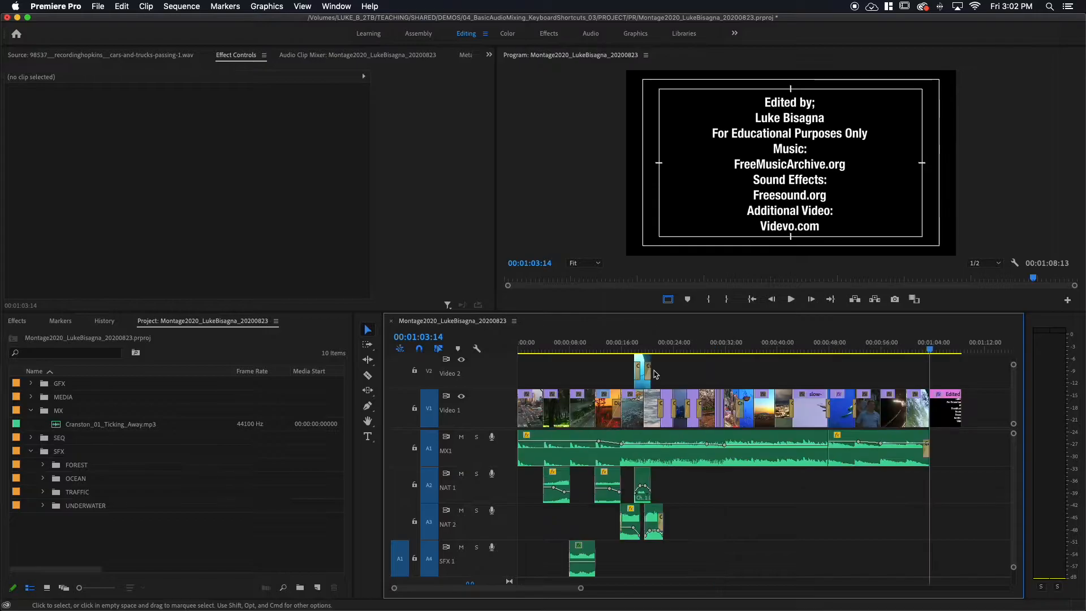
drag(751, 350, 482, 373)
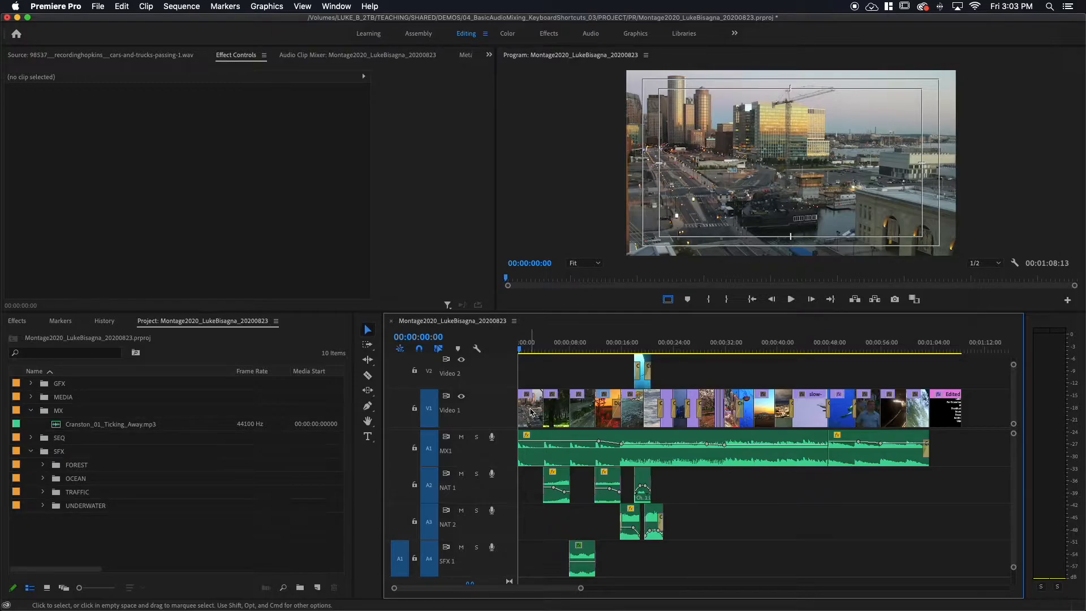
Create a Black Video item at 1920 x 1080, 29.97 fps Non-Drop-Frame, with square pixels.
click(317, 588)
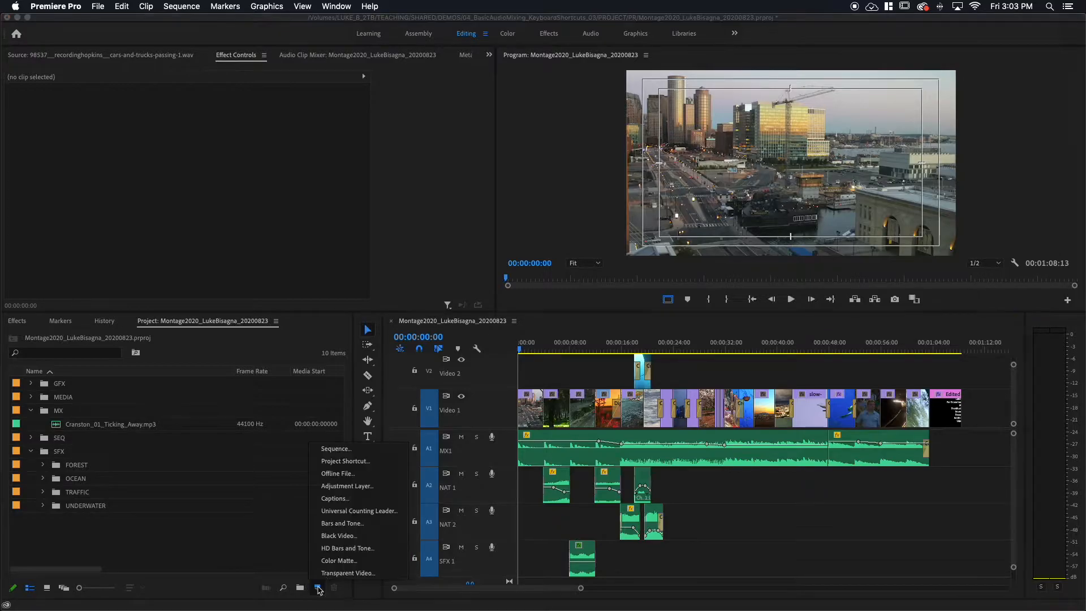
click(329, 537)
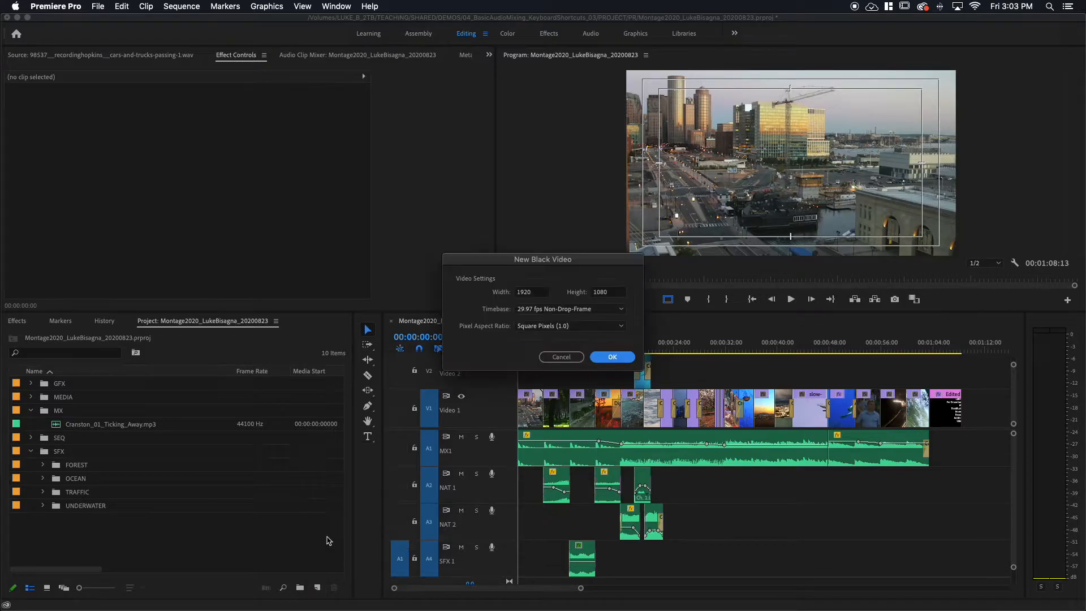
drag(532, 259, 478, 225)
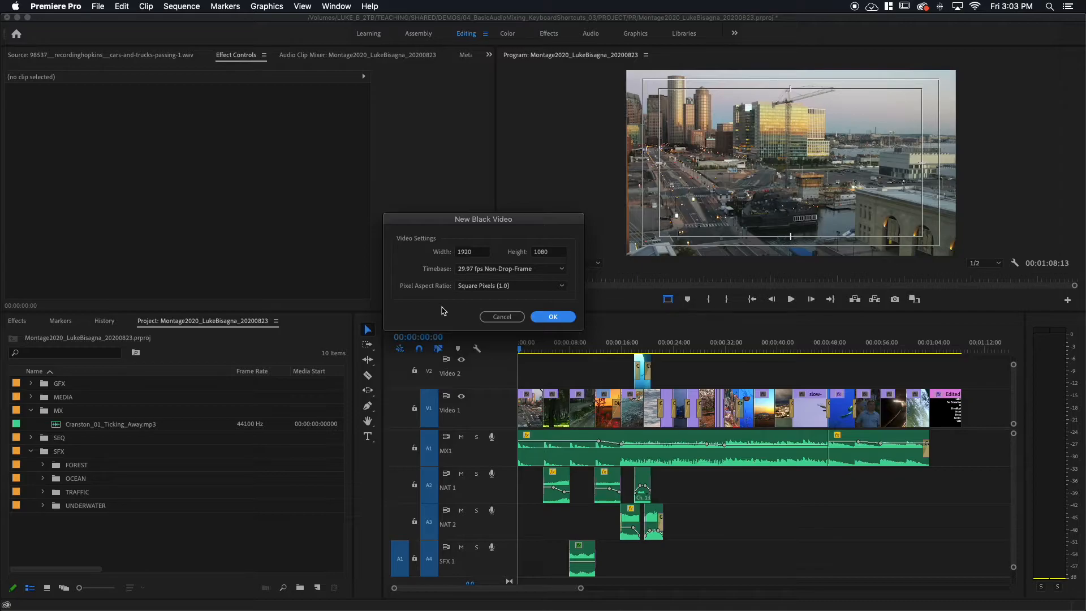
click(556, 318)
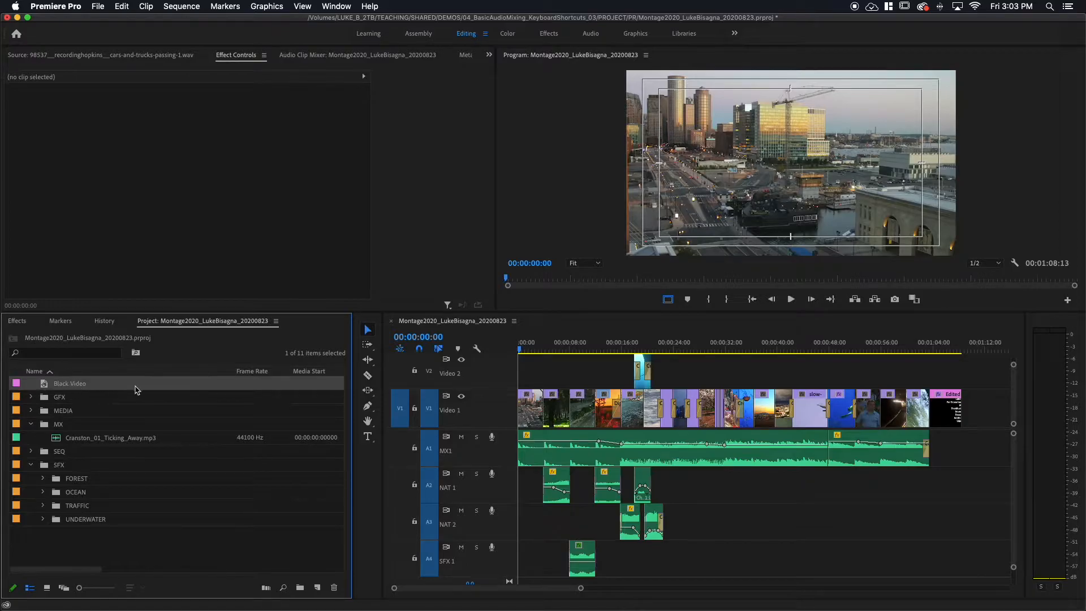
Move the Black Video item into the MEDIA bin and expand that bin.
click(35, 390)
drag(35, 390, 37, 410)
click(31, 398)
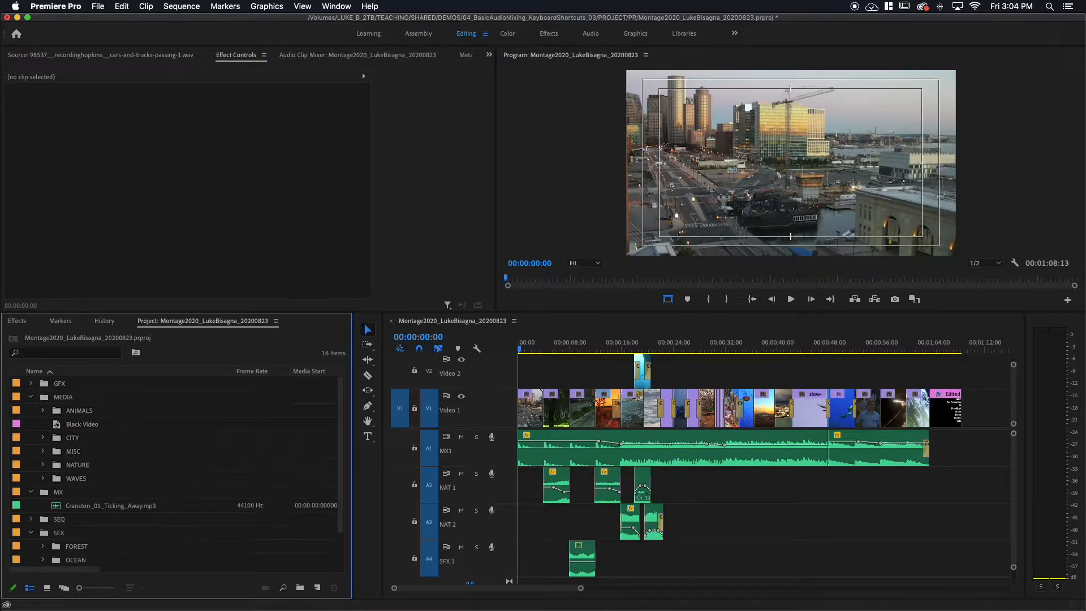
Open the Black Video clip in the Source Monitor and clear its In and Out points.
double_click(62, 424)
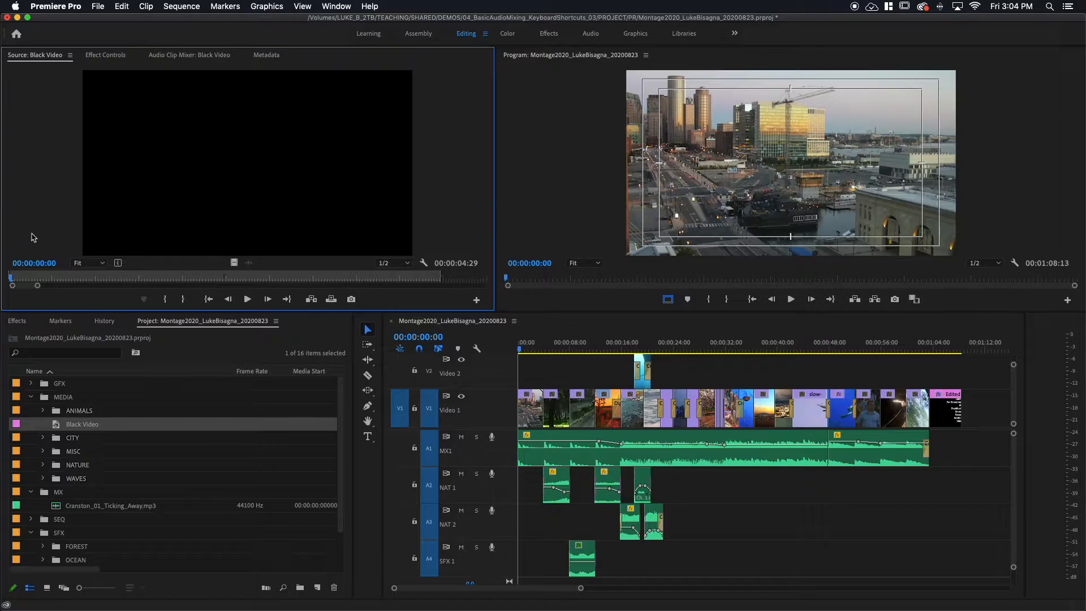
key(shift+i)
key(alt+x)
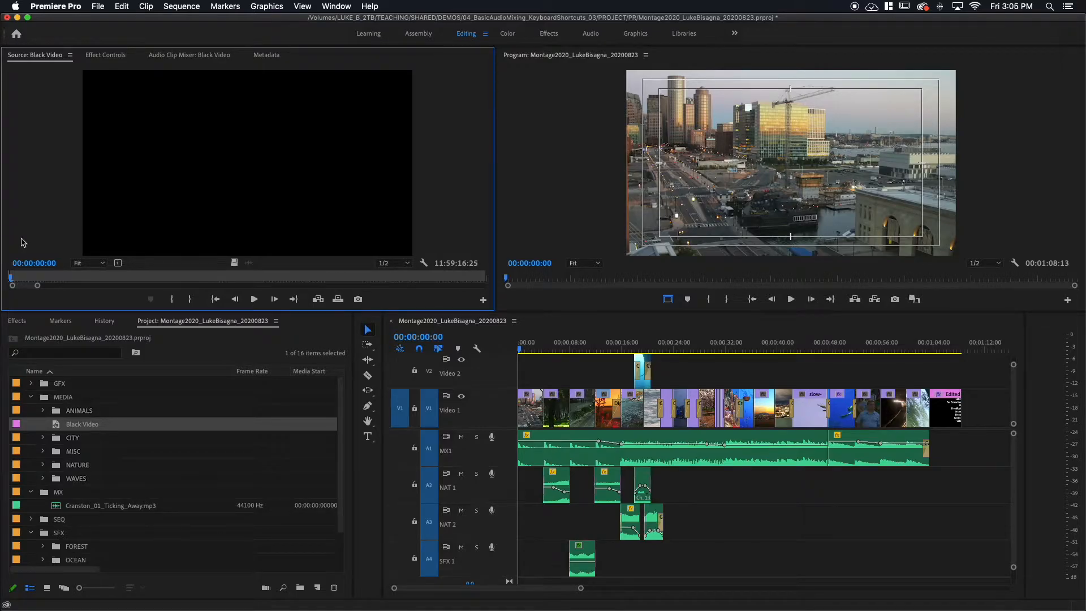
Set the Black Video's Out point at 00:00:00:29 to mark one second from the clip's start.
click(16, 279)
drag(15, 278, 95, 284)
key(Home)
drag(10, 277, 94, 279)
key(o)
key(o)
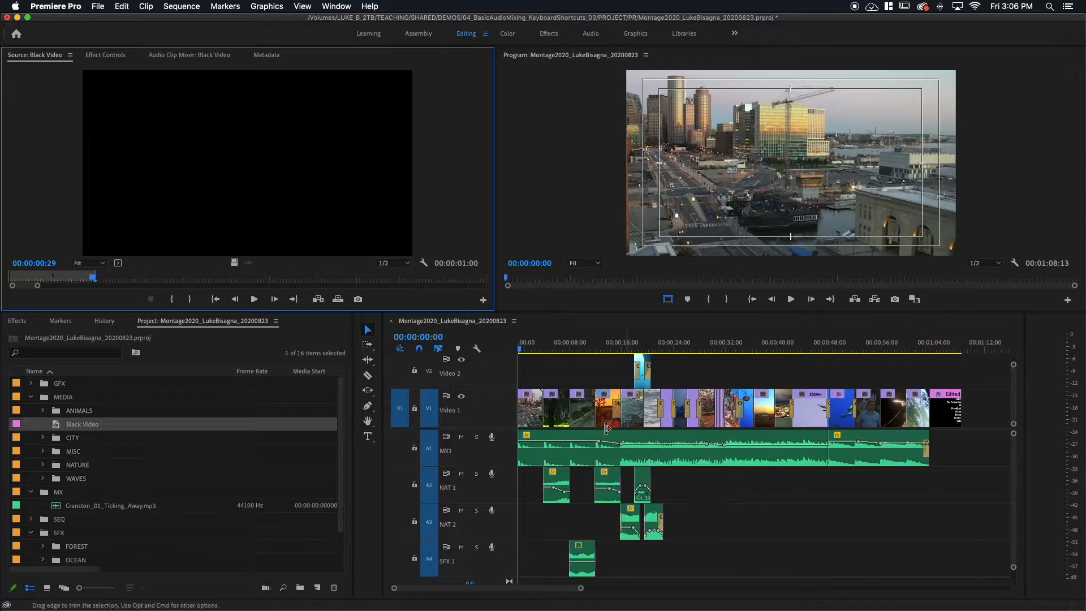
Insert the one-second Black Video clip on Video 1 at the very start of the sequence.
click(527, 350)
drag(528, 349, 496, 379)
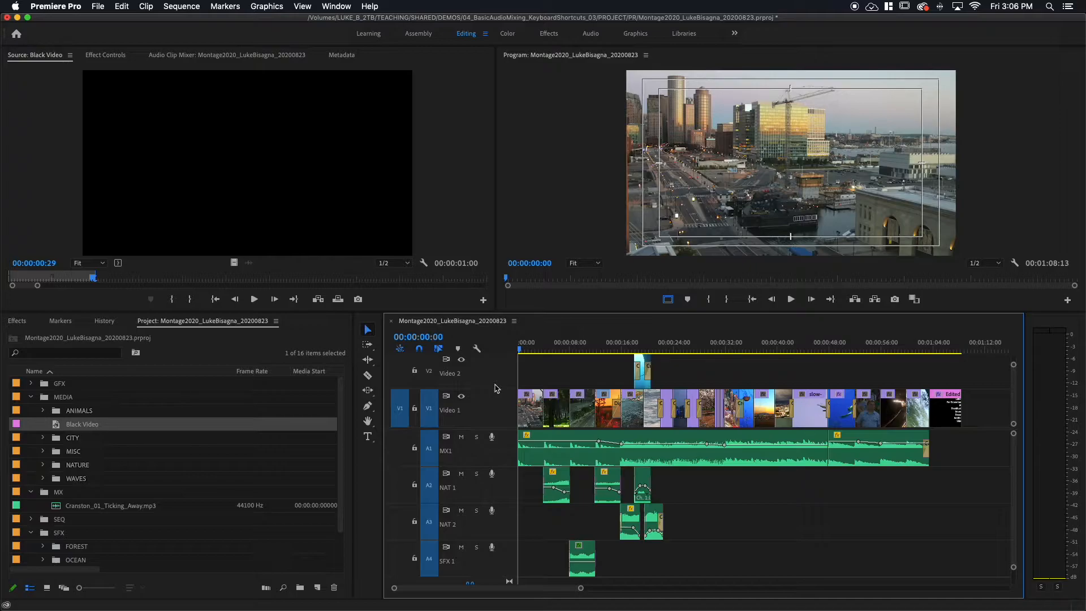
key(super+a)
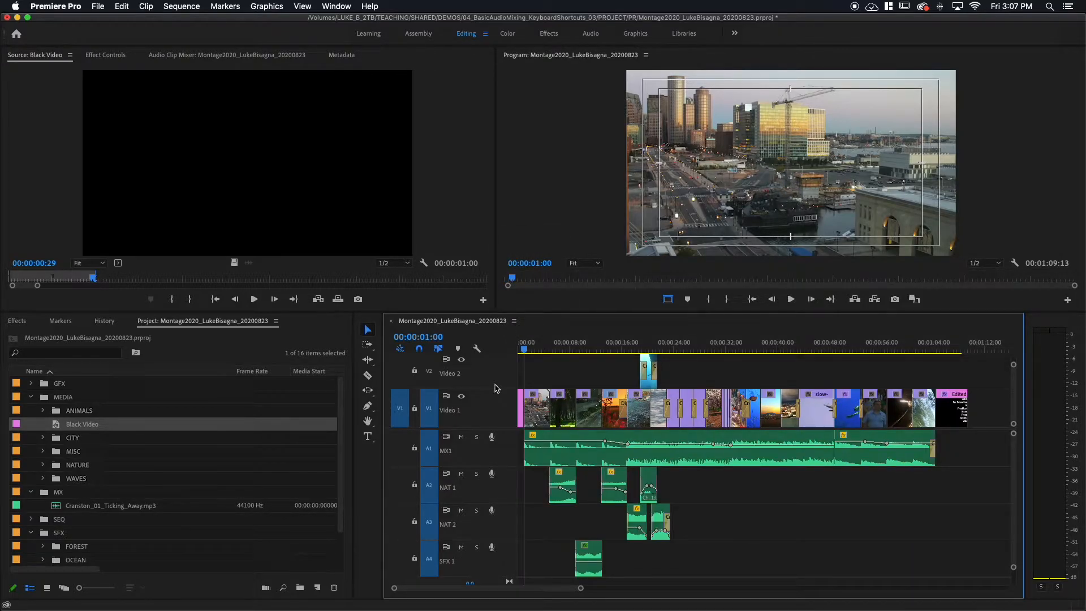
key(equal)
key(equal)
key(equal)
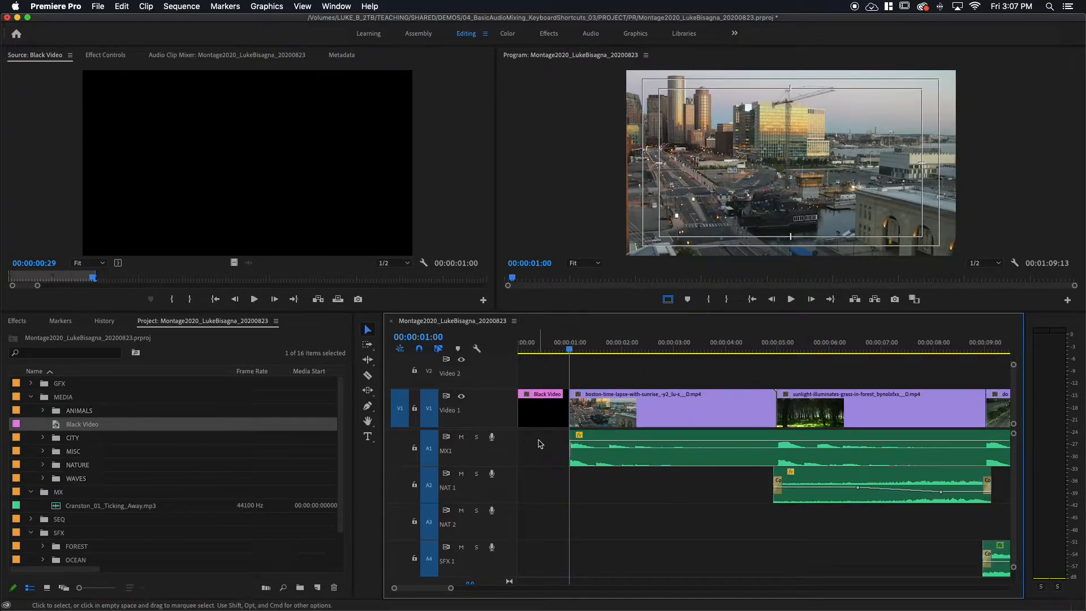
Mark the opening Black Video clip with In and Out points to check its duration, and clear the marks.
click(540, 421)
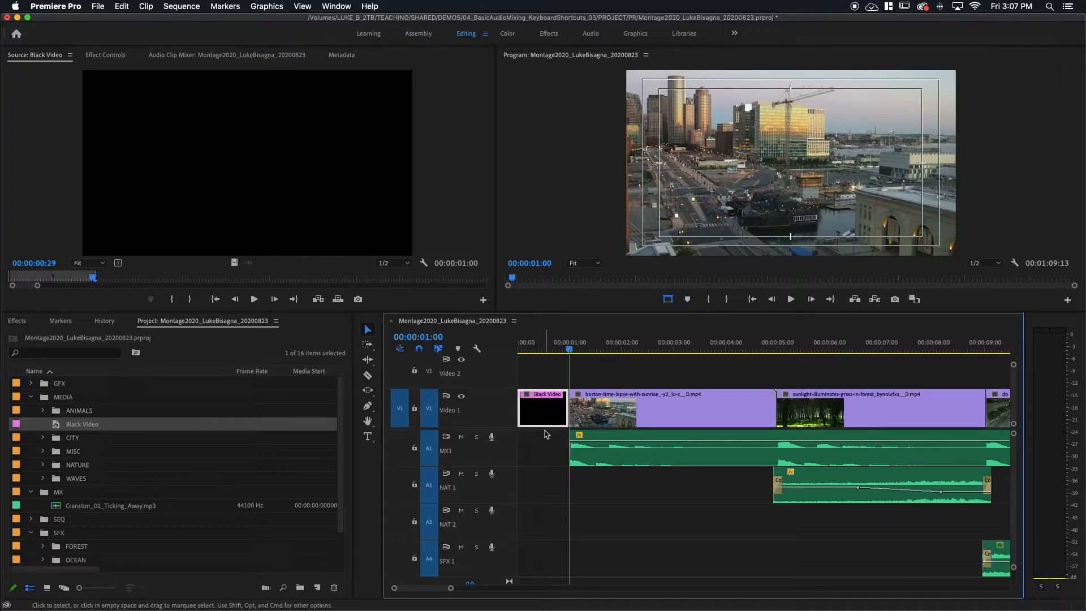
key(/)
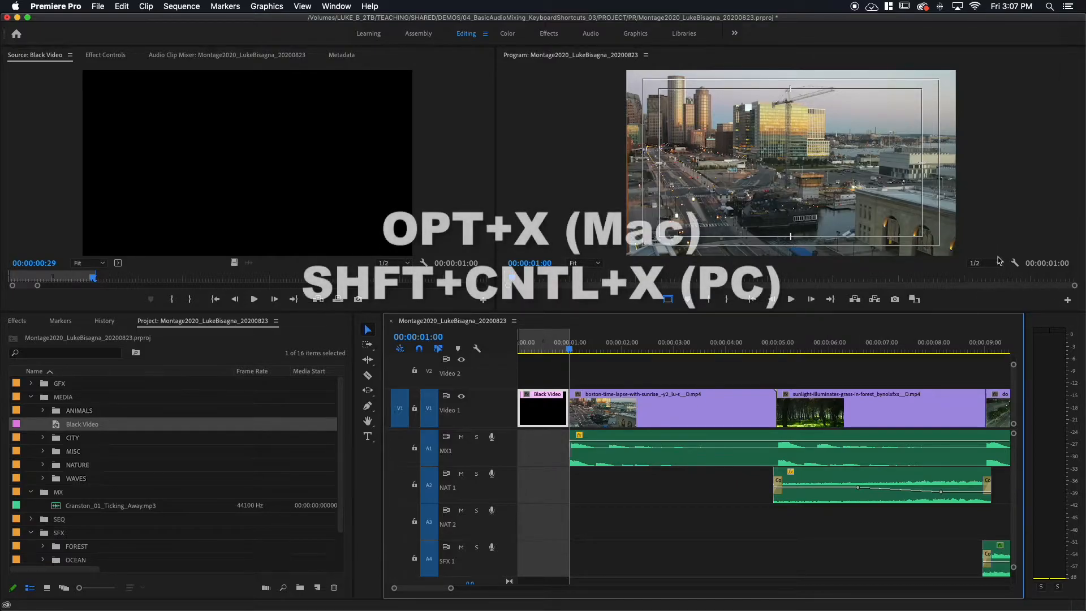
key(alt+x)
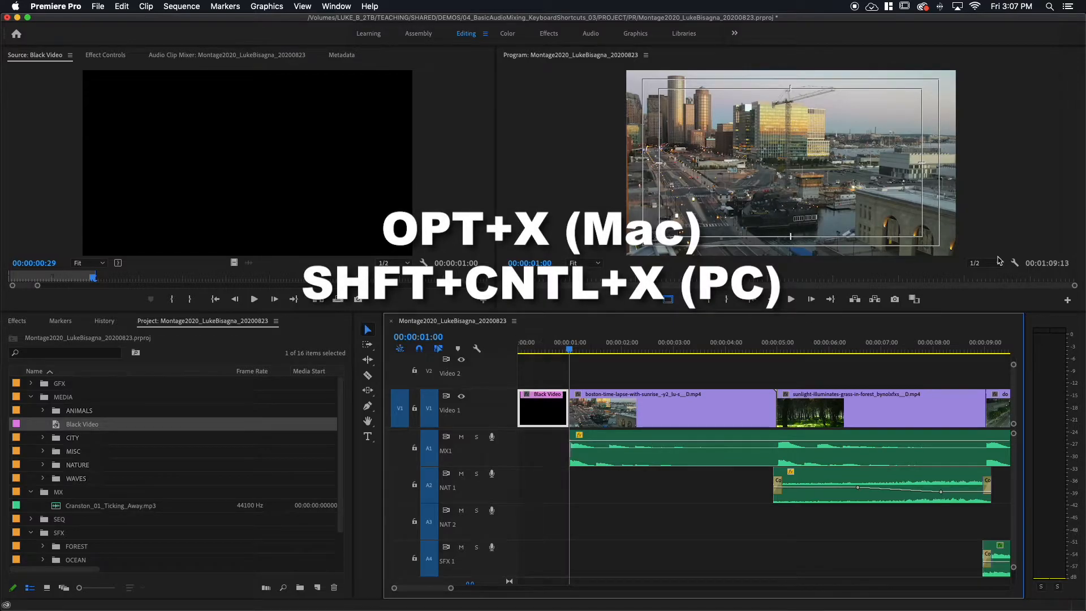
key(backslash)
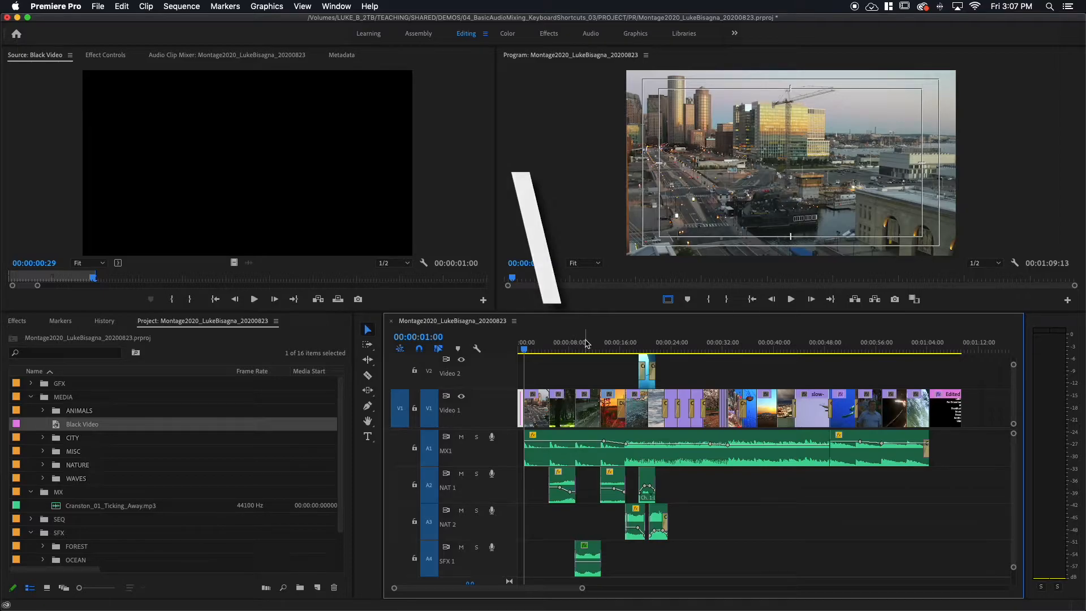
Place the one-second Black Video on Video 1 at the end of the sequence, directly after the end-credits title, and save the project.
key(End)
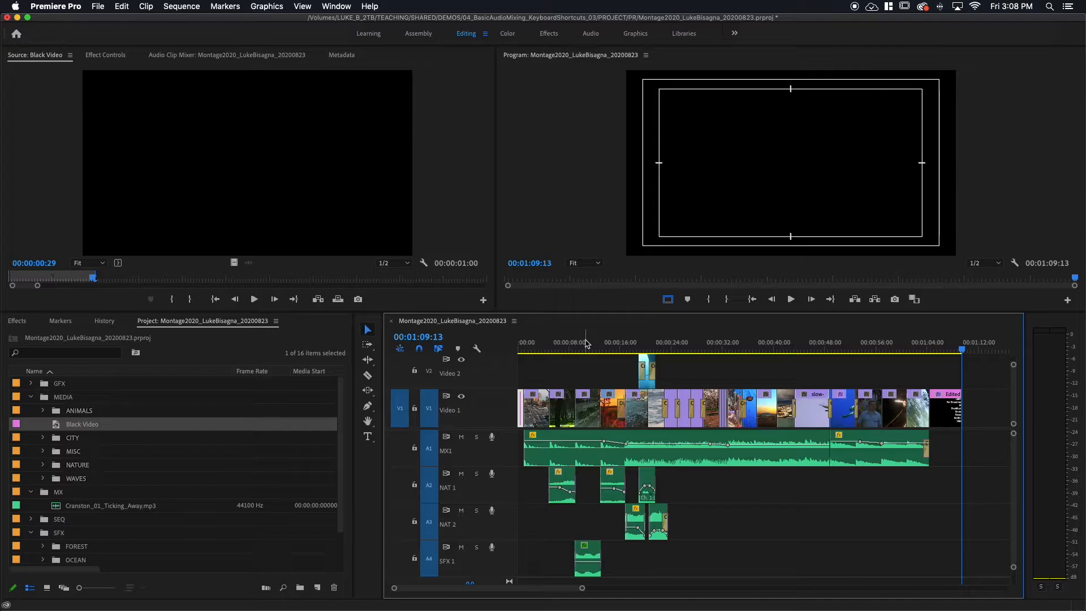
key(i)
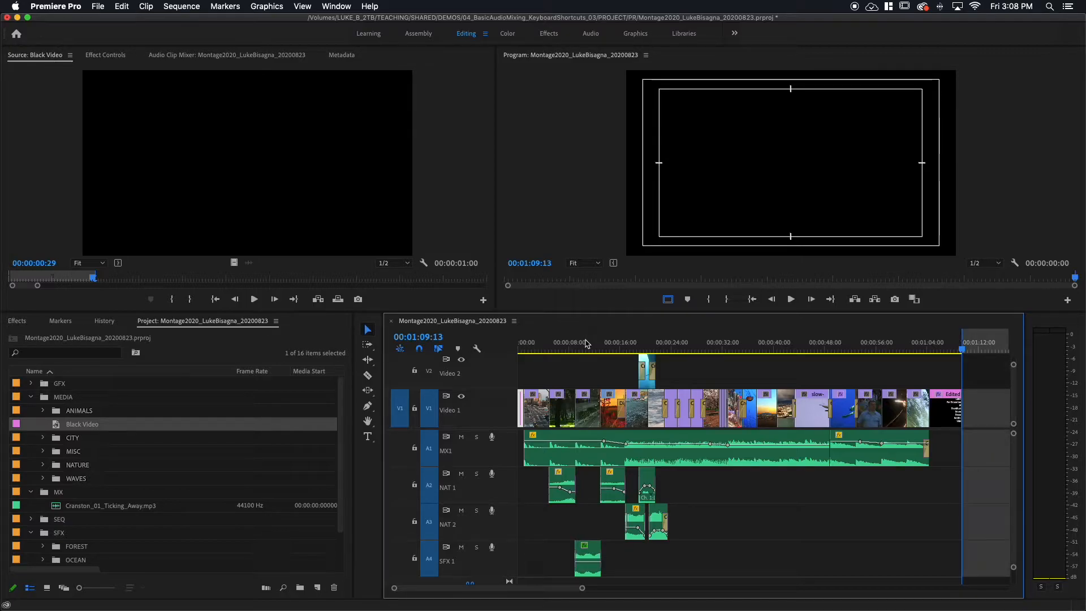
key(period)
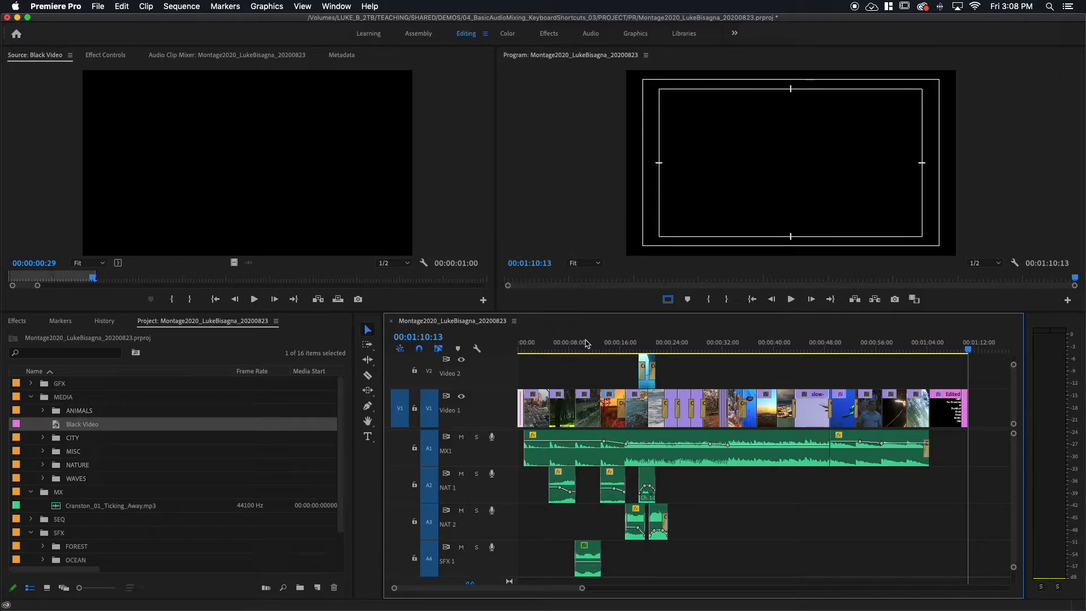
key(equal)
key(equal)
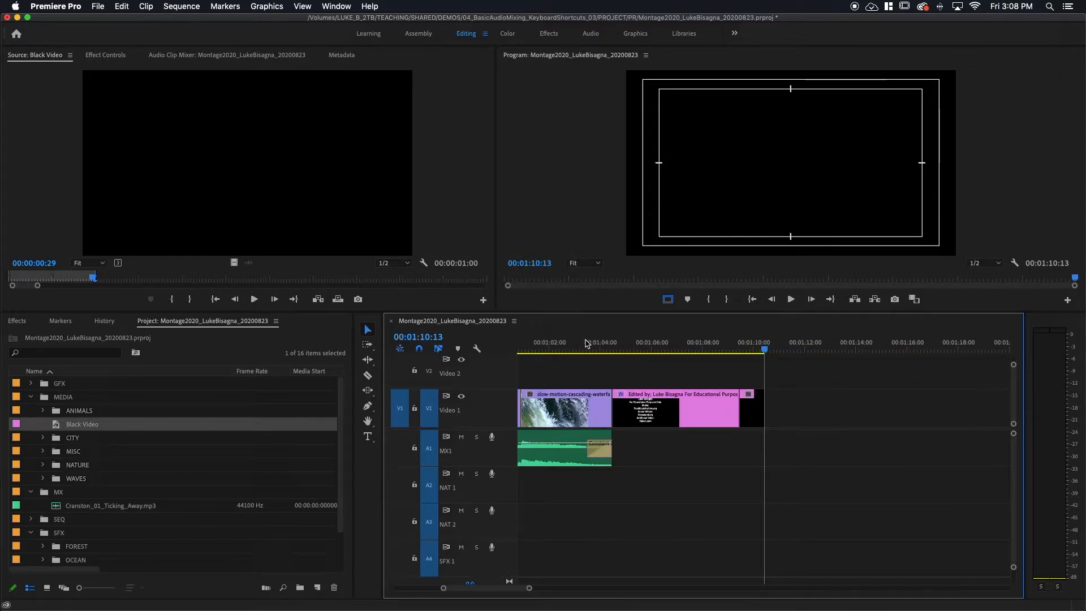
key(backslash)
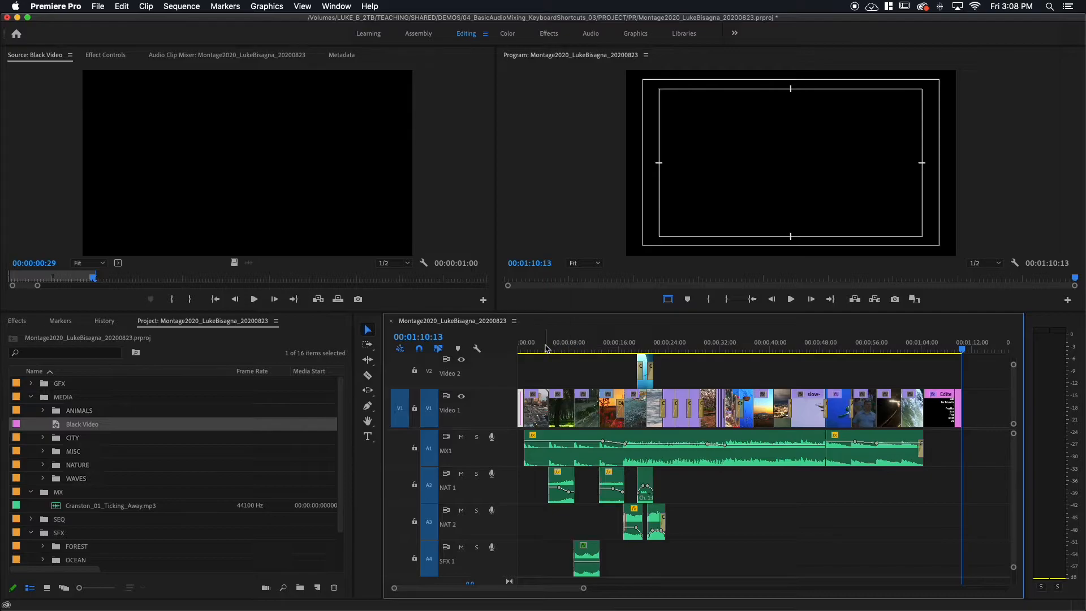
key(super+s)
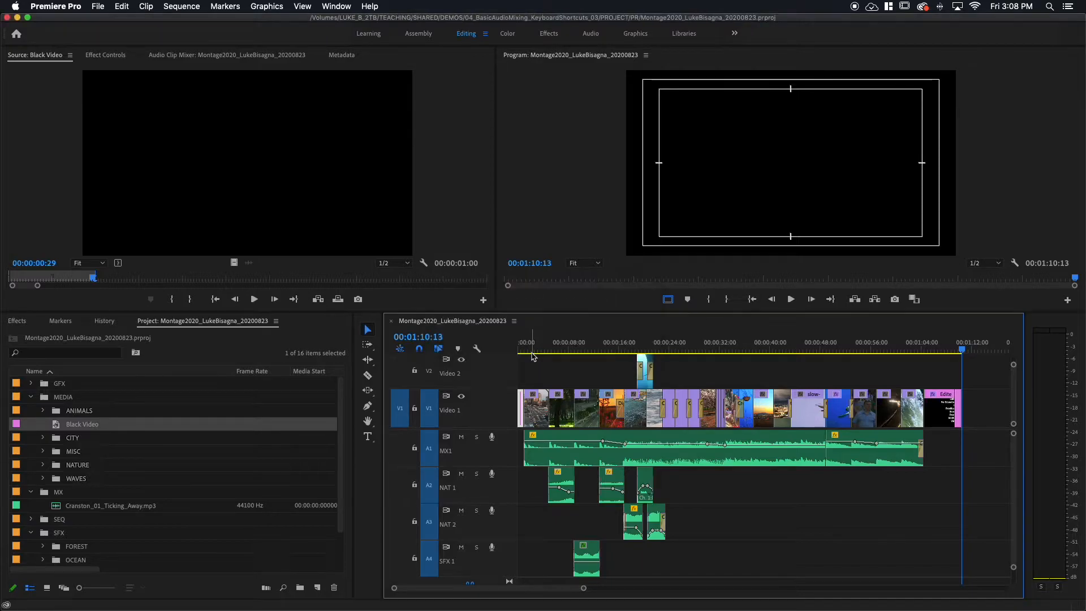
Return the playhead to the sequence start, deselect all clips, and open the media export settings for the sequence.
drag(566, 345, 494, 360)
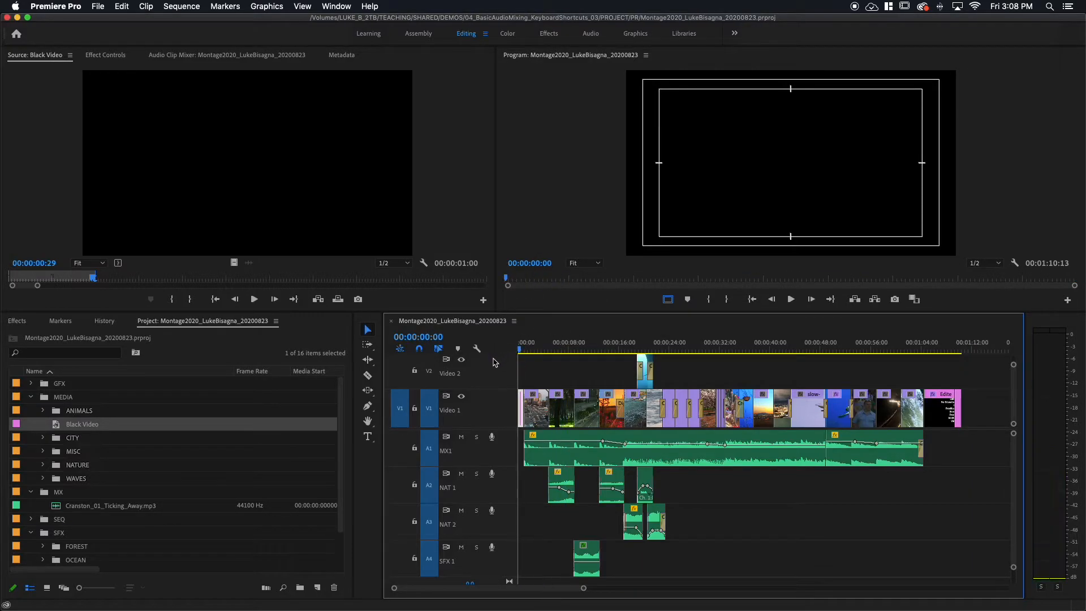
click(534, 376)
click(534, 376)
click(99, 8)
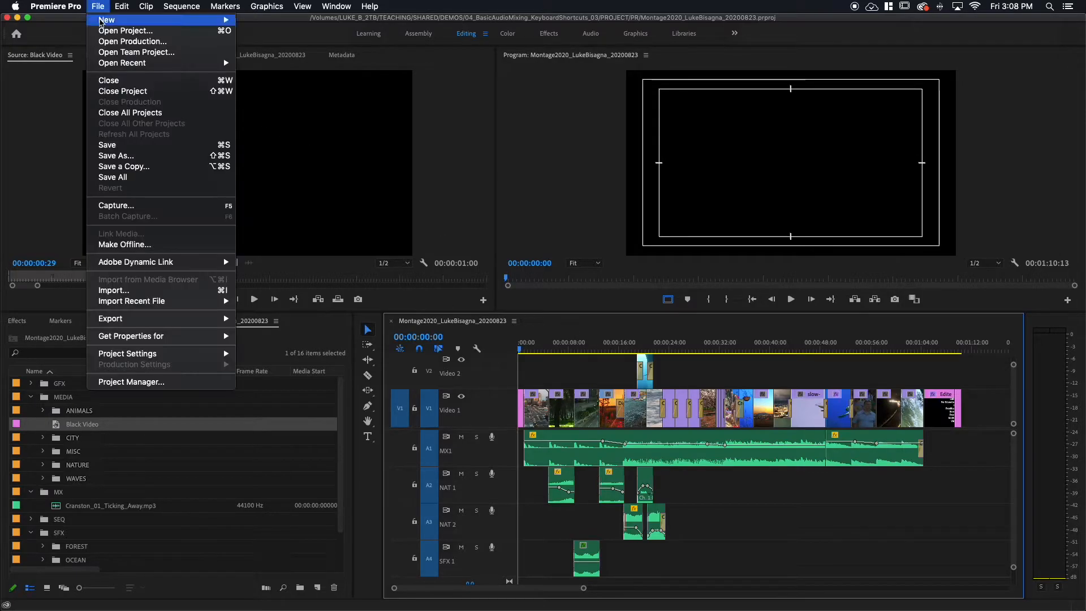
mouse_move(150, 320)
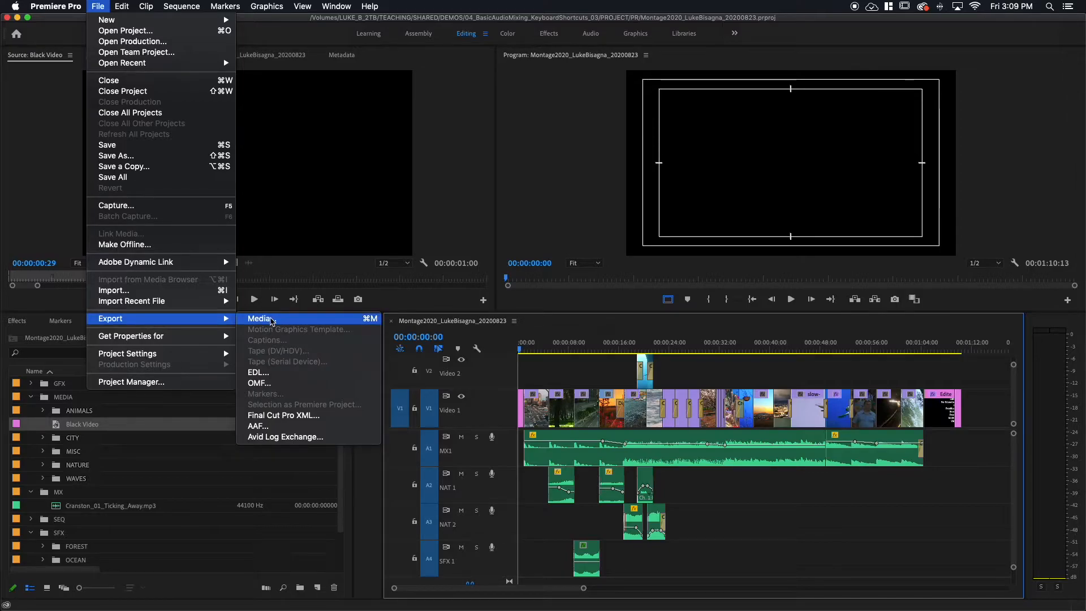
click(582, 325)
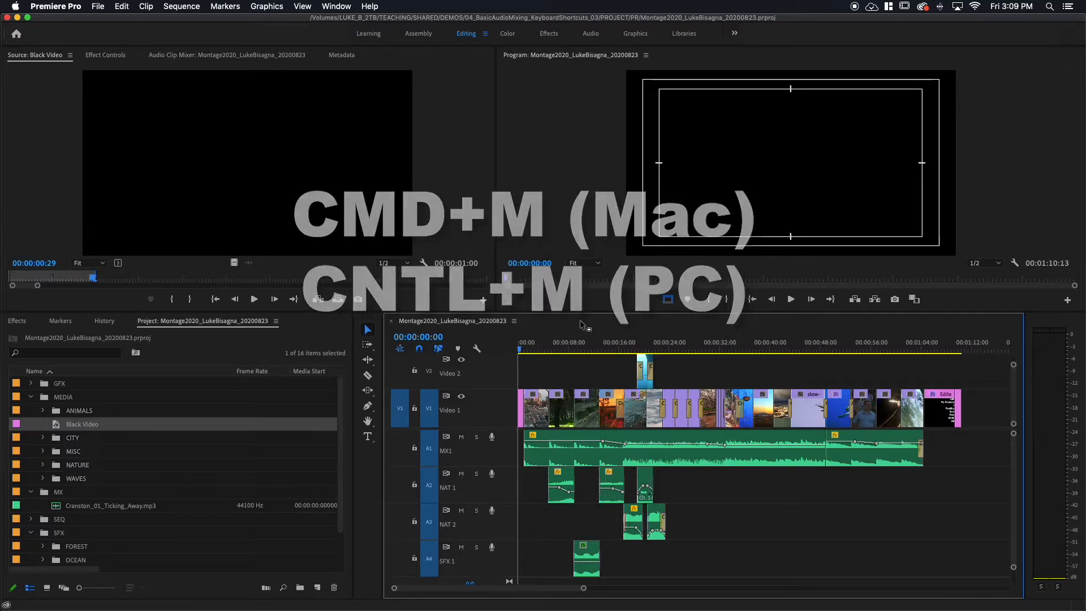
key(super+m)
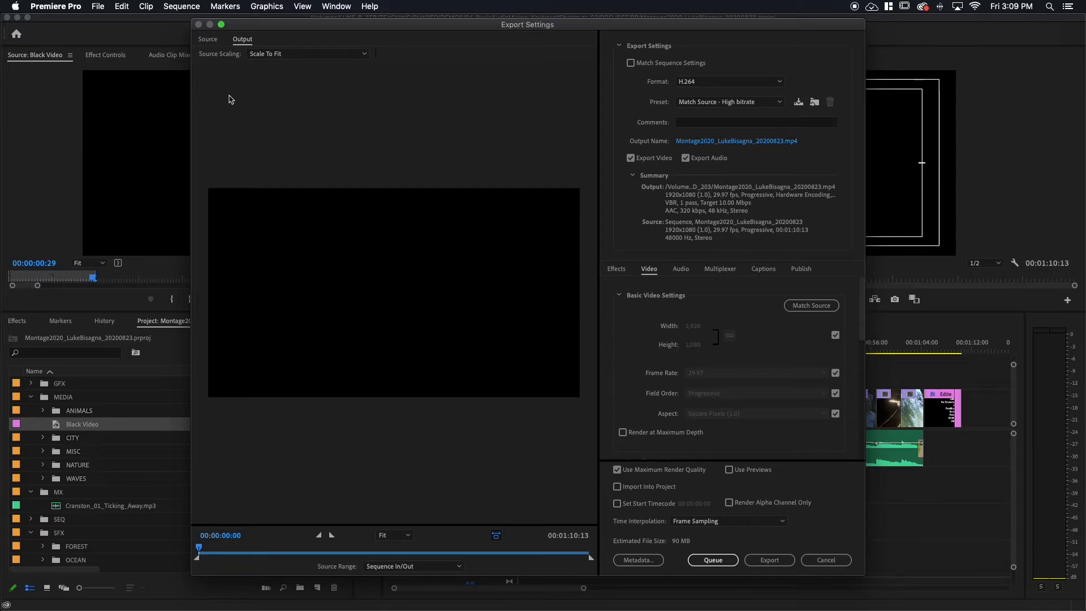
Compare the Source and Output views in the export preview and scrub through the montage.
click(208, 40)
click(243, 41)
drag(199, 548, 329, 573)
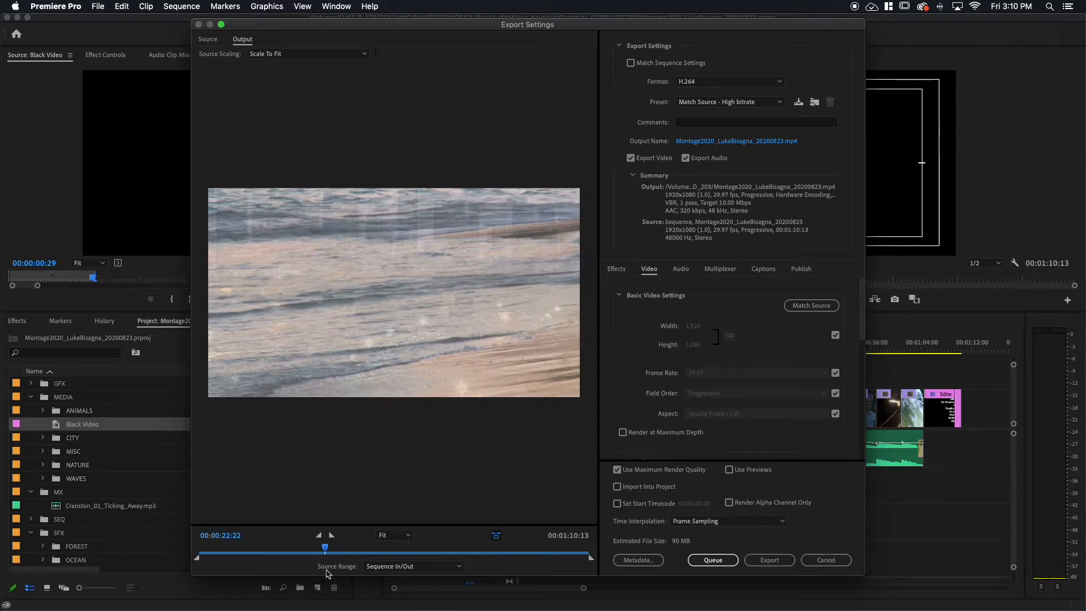
drag(325, 548, 226, 557)
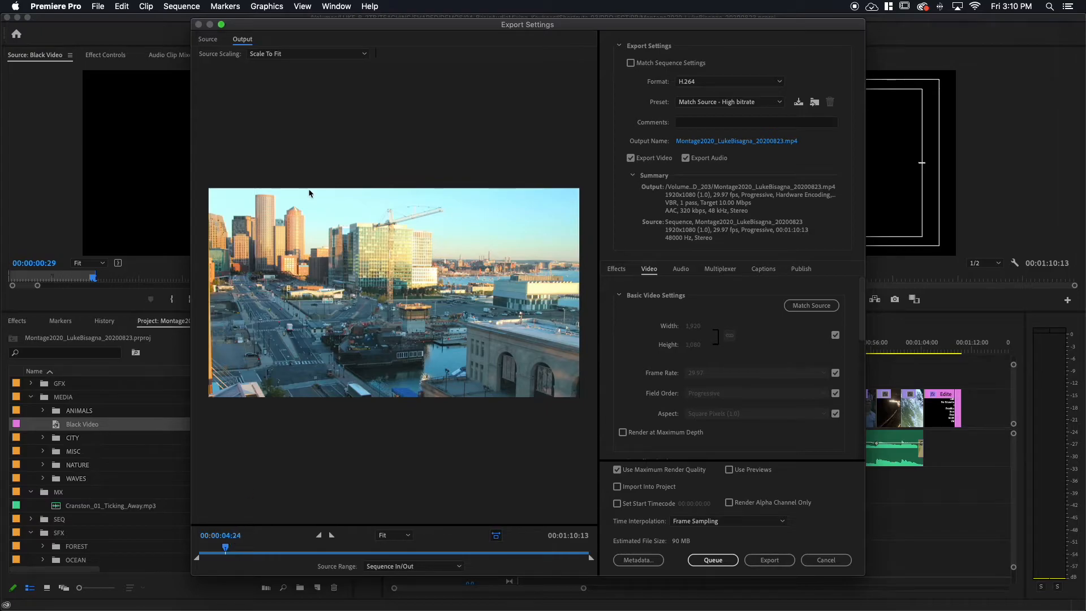
click(210, 41)
click(249, 41)
click(208, 43)
click(251, 45)
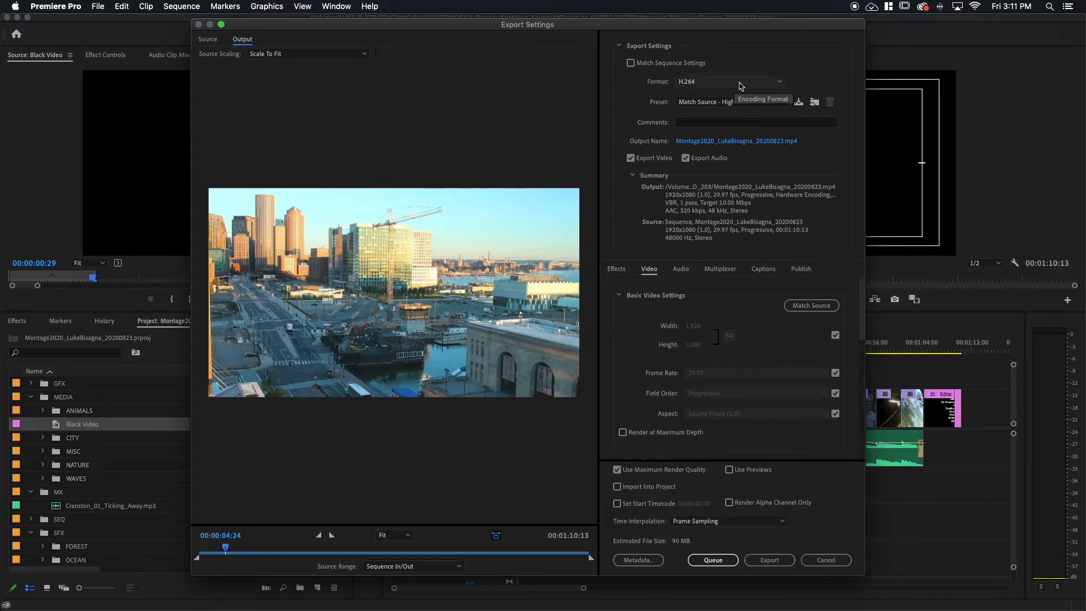
Choose H.264 as the export format.
click(782, 86)
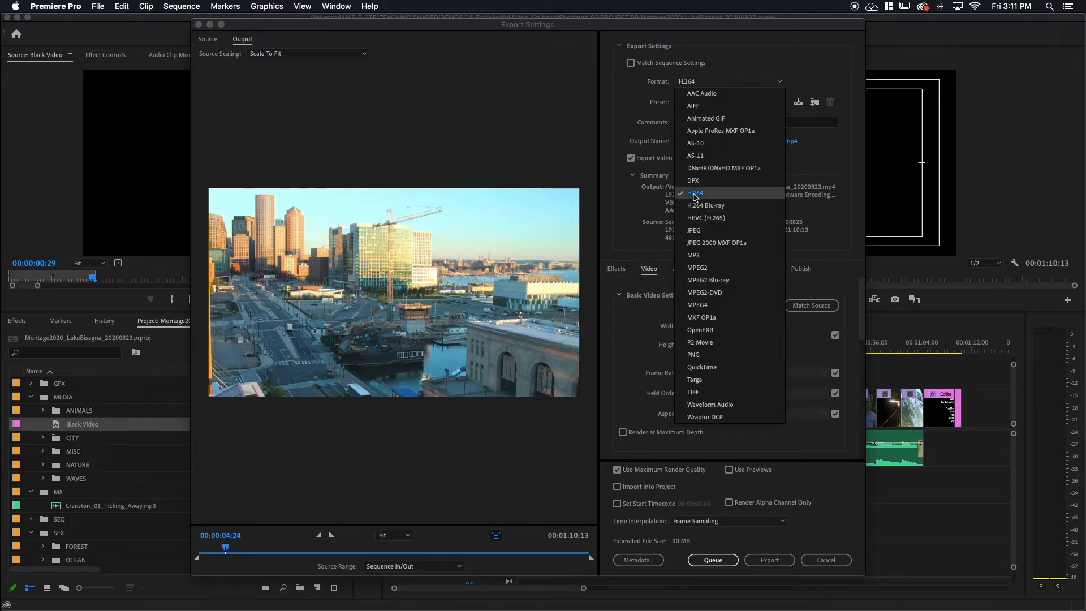
click(695, 195)
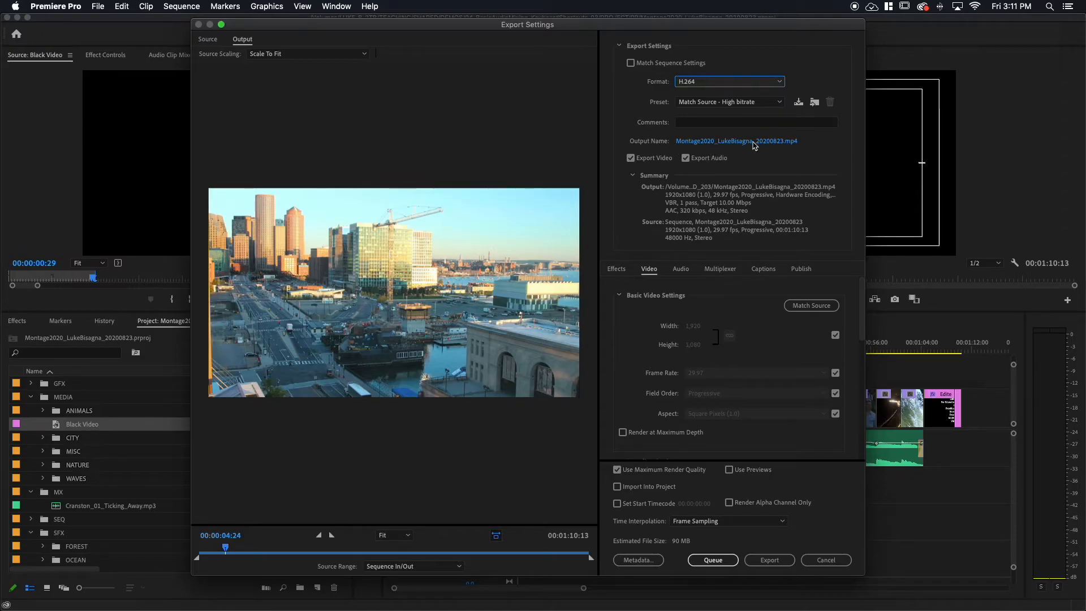
drag(804, 27, 312, 61)
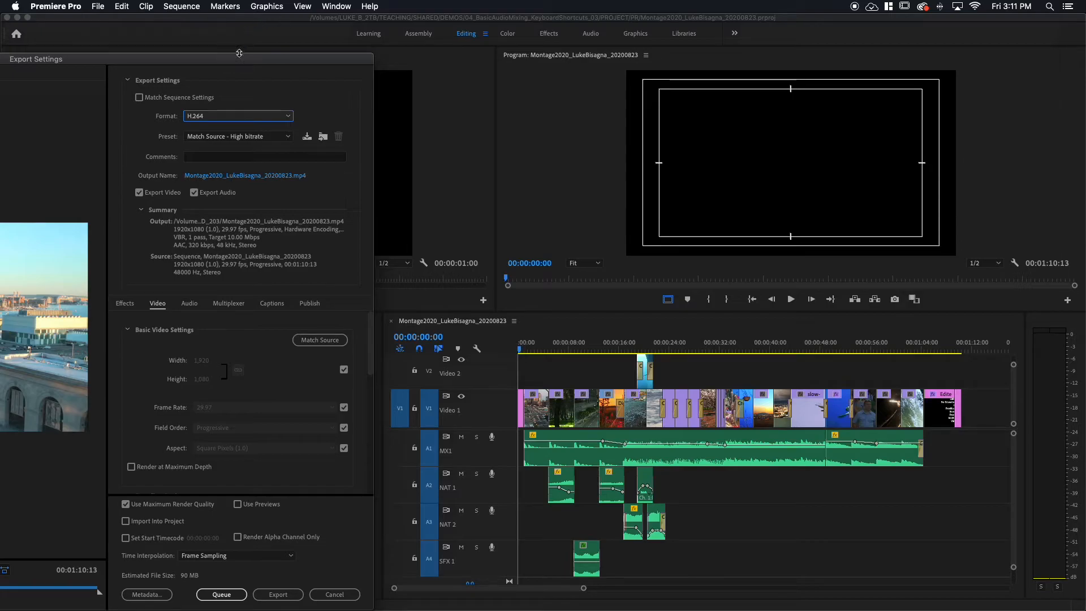
drag(238, 55, 723, 24)
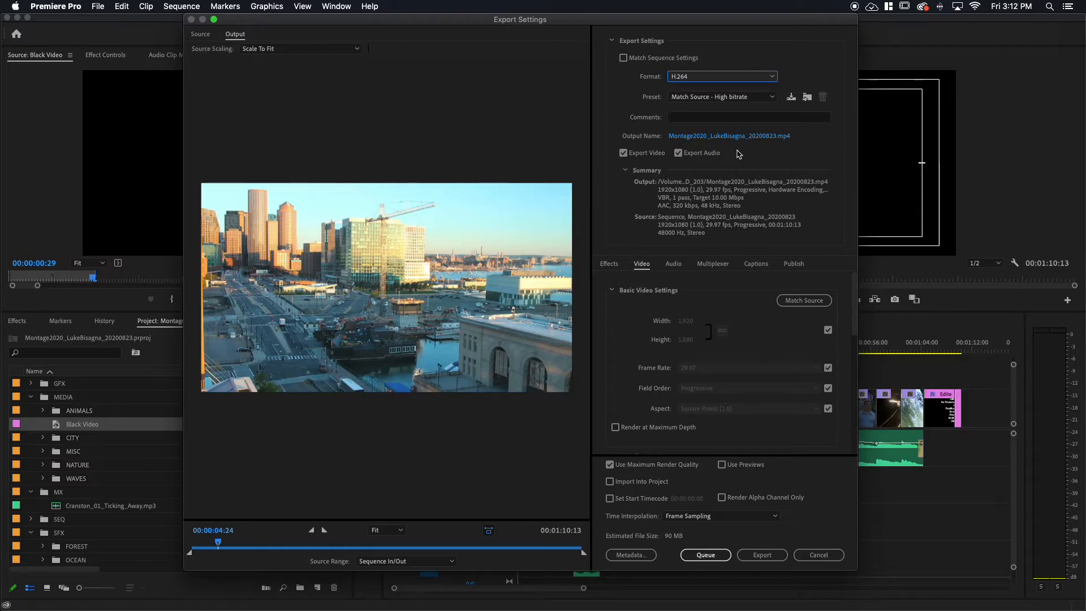
Set the export's destination to the OUTPUTS folder inside MONTAGE_2020 on the Desktop, keeping the proposed file name.
click(702, 137)
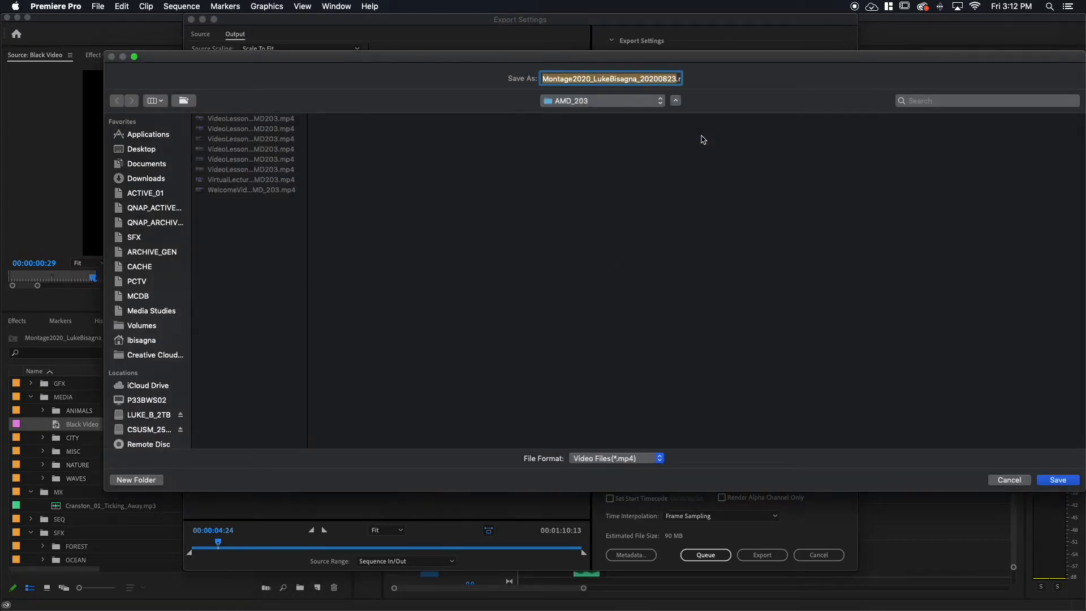
click(132, 150)
click(217, 128)
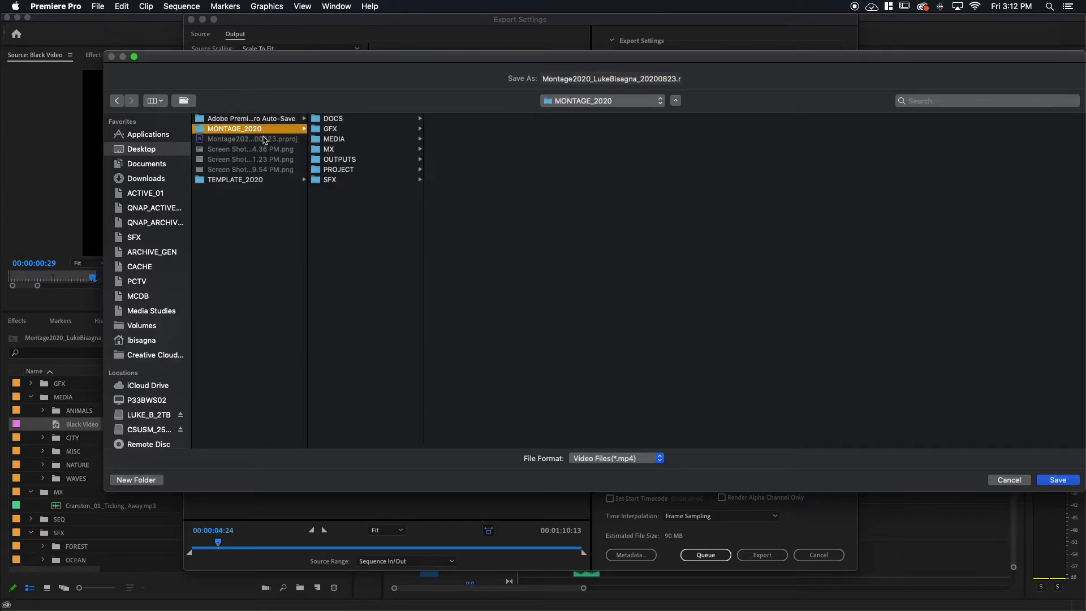
click(339, 160)
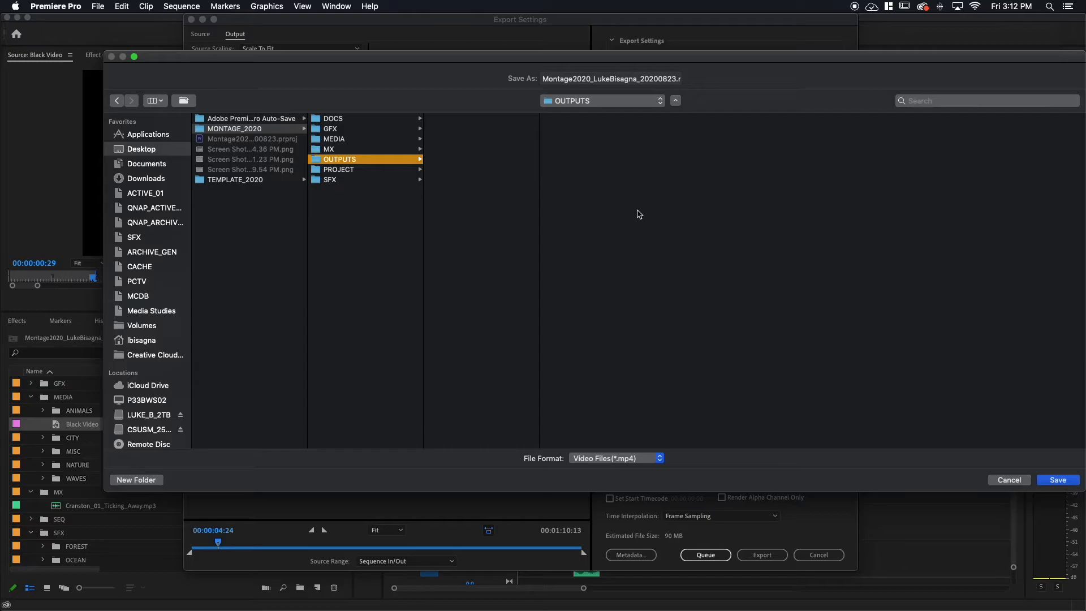
click(1058, 480)
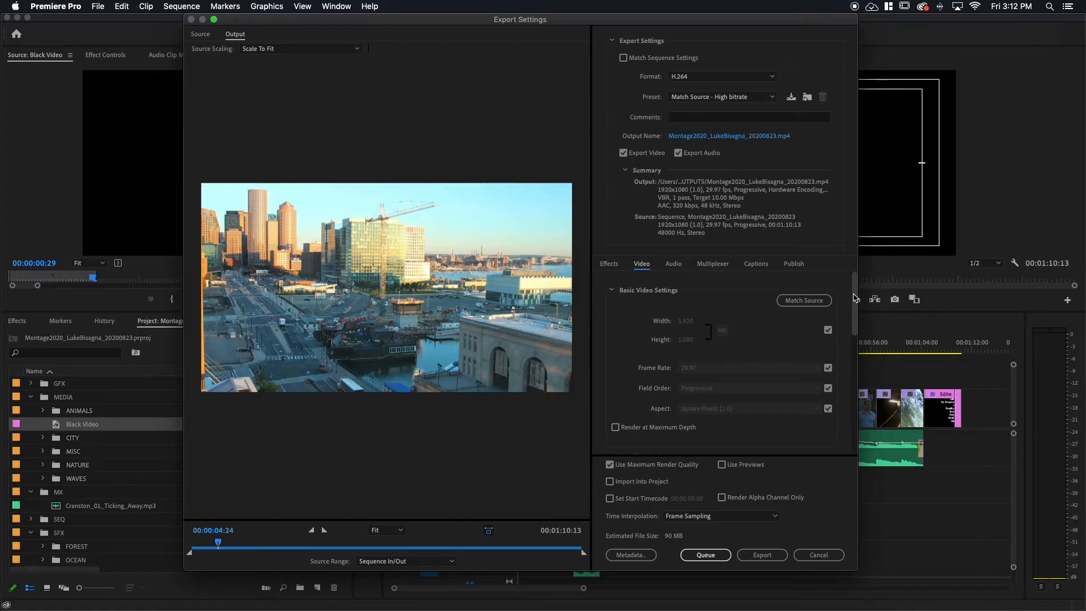
Match the export's basic video settings to the source sequence.
click(806, 302)
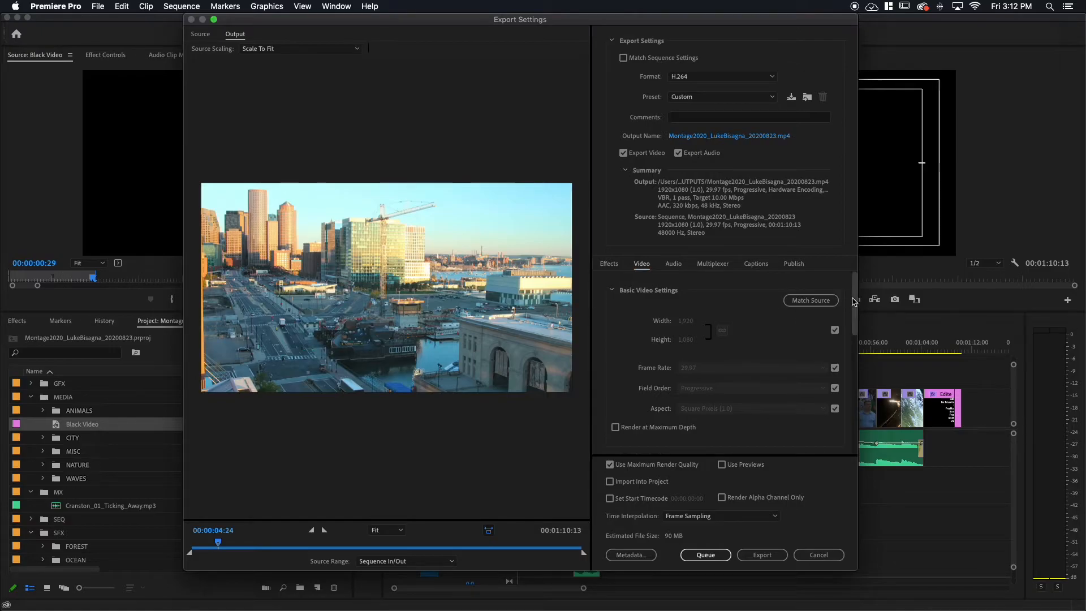
drag(857, 294, 855, 302)
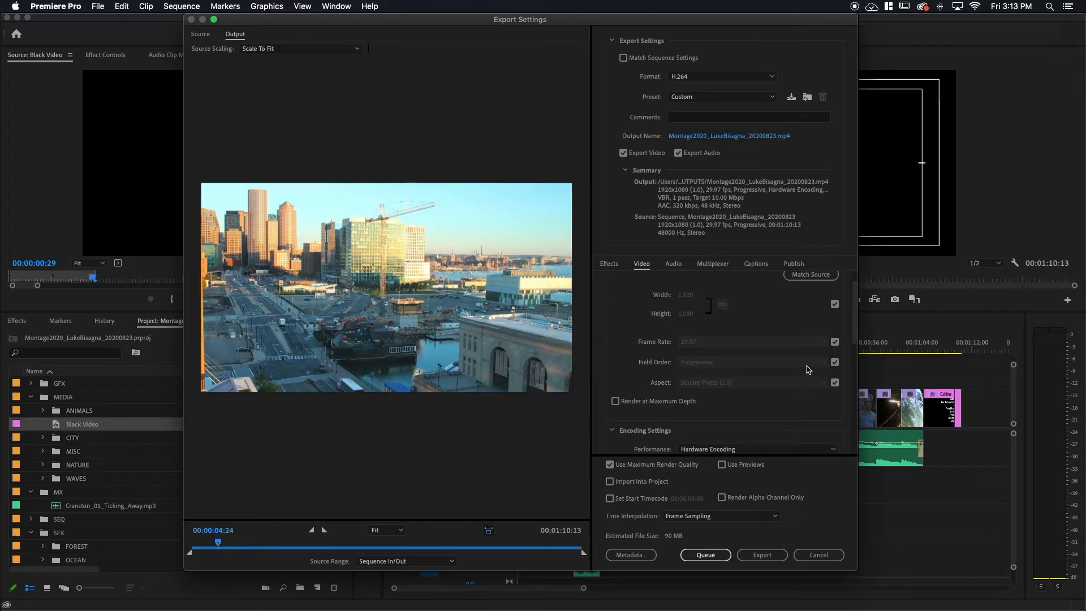
Release the frame rate from source matching to view the available rates, and match it to the source again.
click(835, 342)
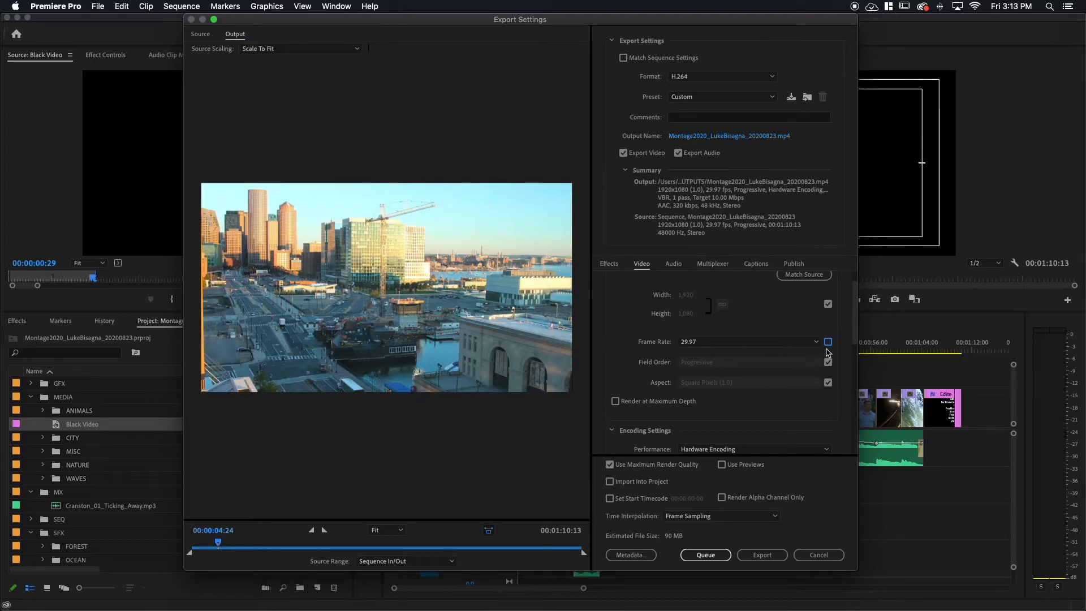
click(817, 342)
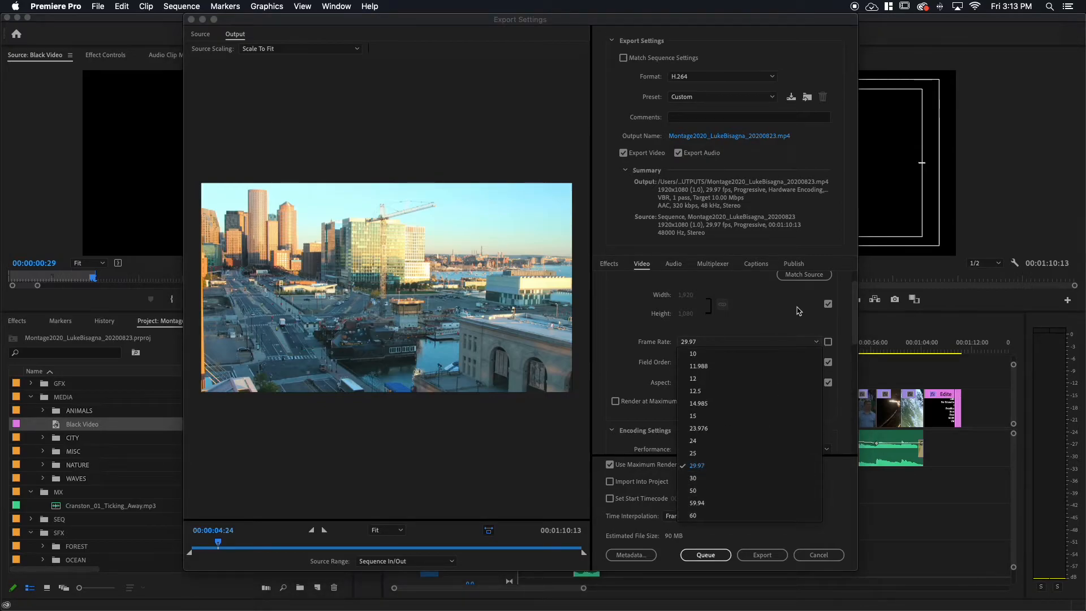
click(828, 343)
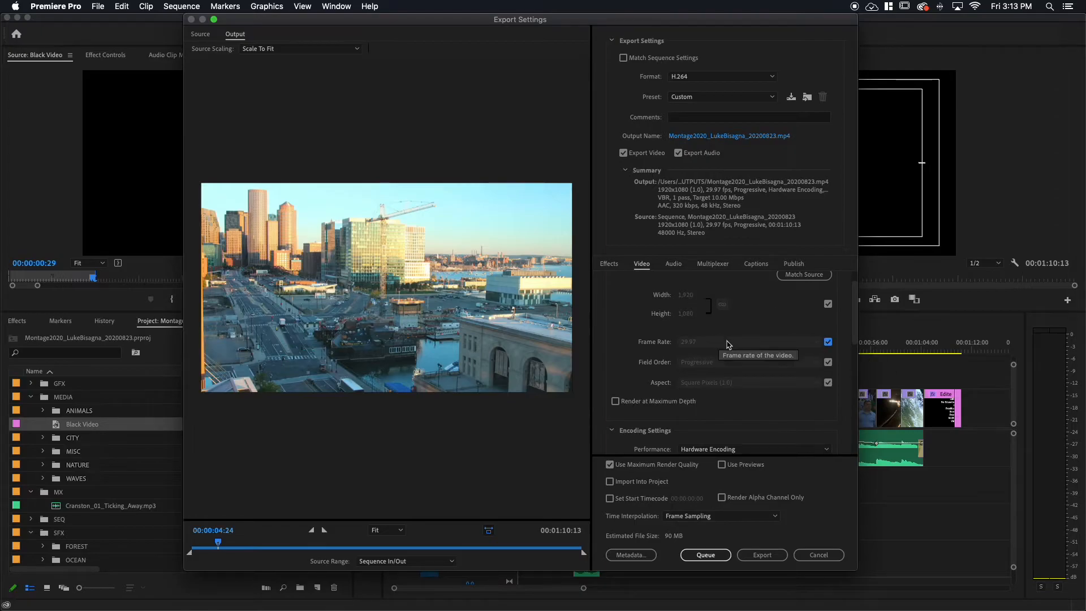
Enable Render at Maximum Depth and bring the encoding settings into view.
click(616, 401)
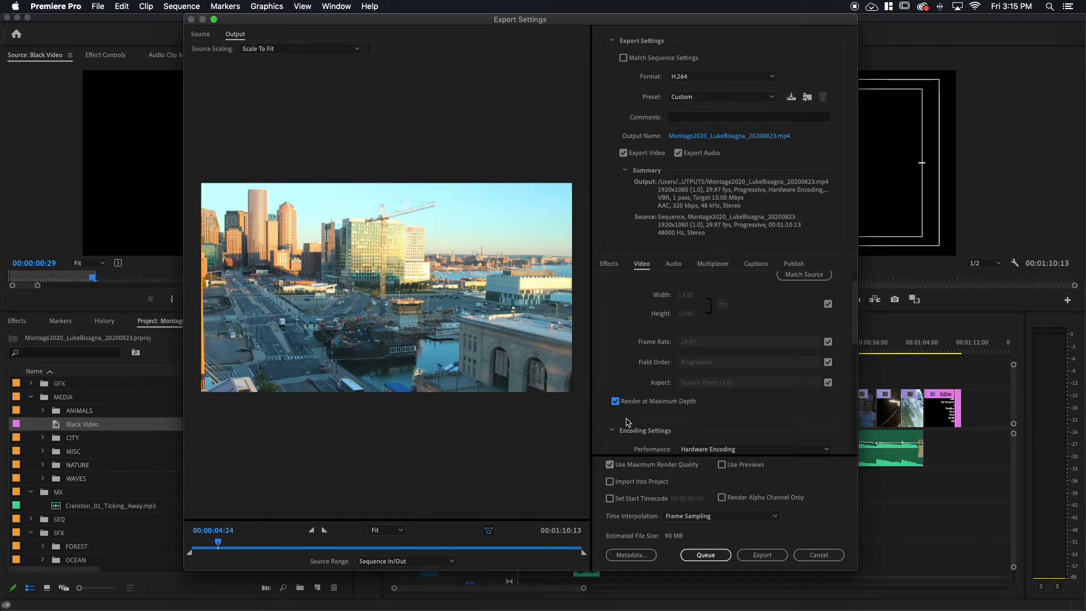
click(854, 310)
drag(854, 310, 854, 355)
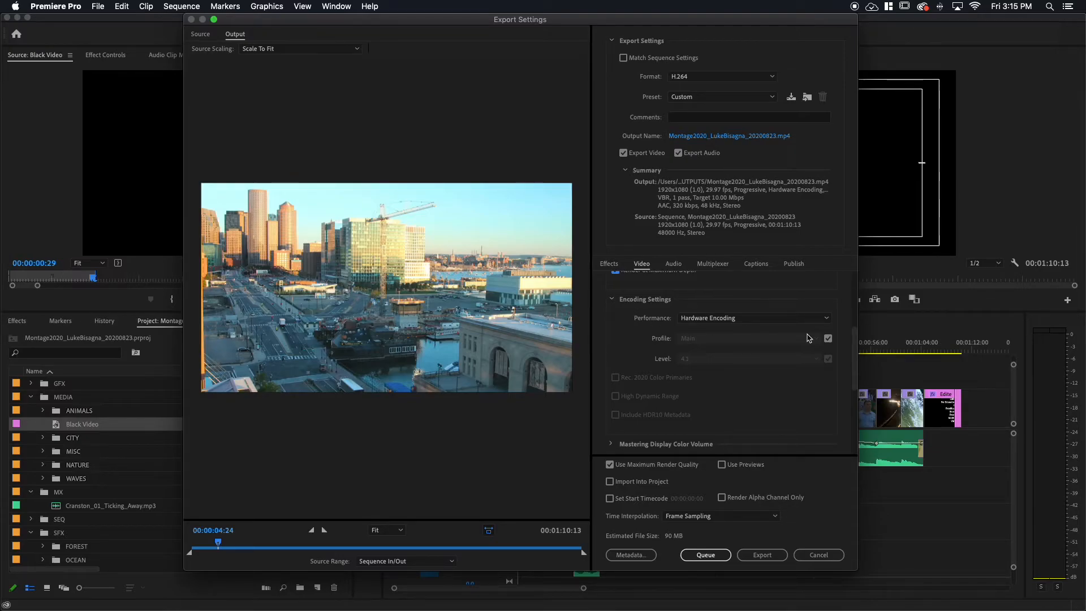
Examine the encoding performance choices and the settings under Mastering Display Color Volume and Content Light Levels.
click(830, 320)
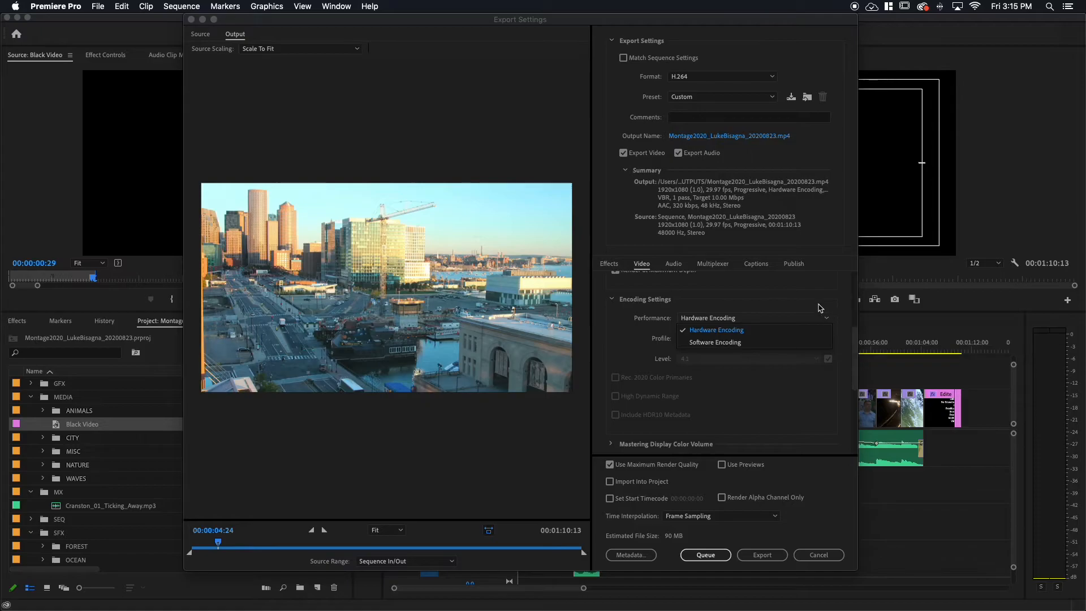
click(818, 310)
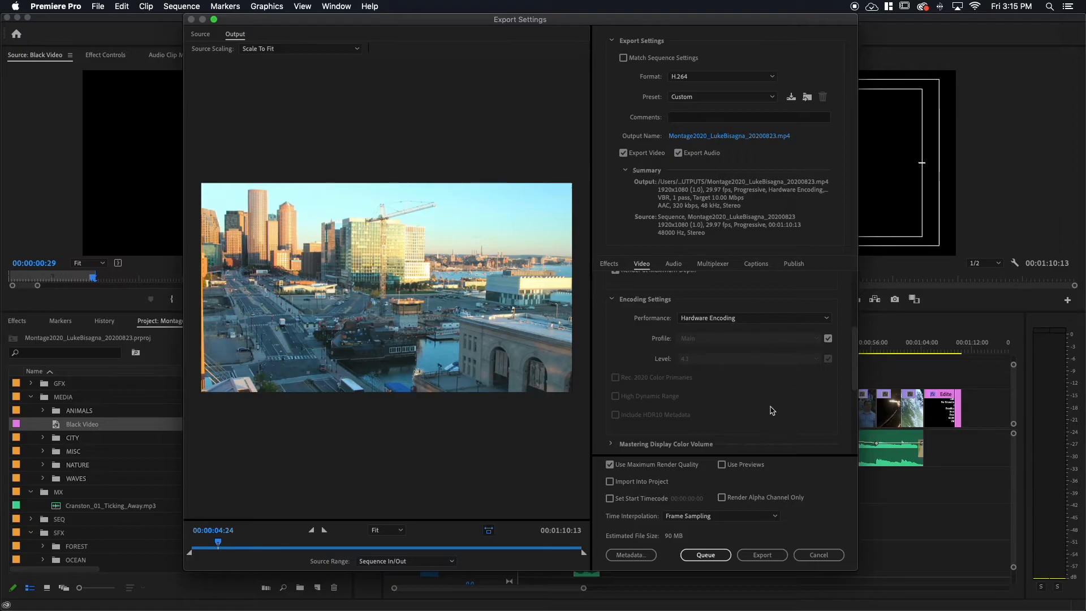
drag(854, 370, 851, 415)
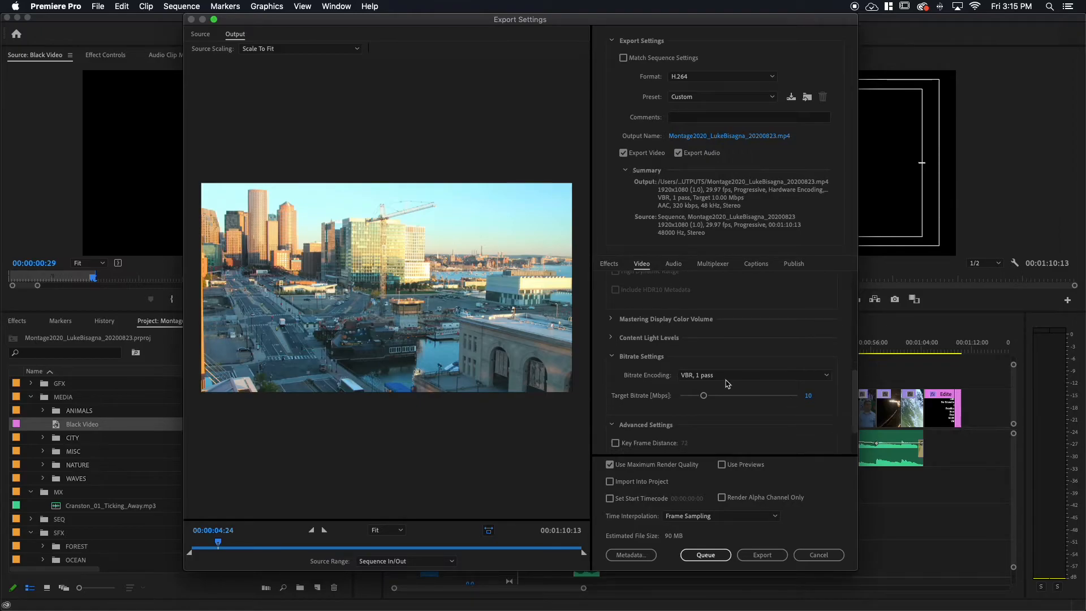
click(612, 319)
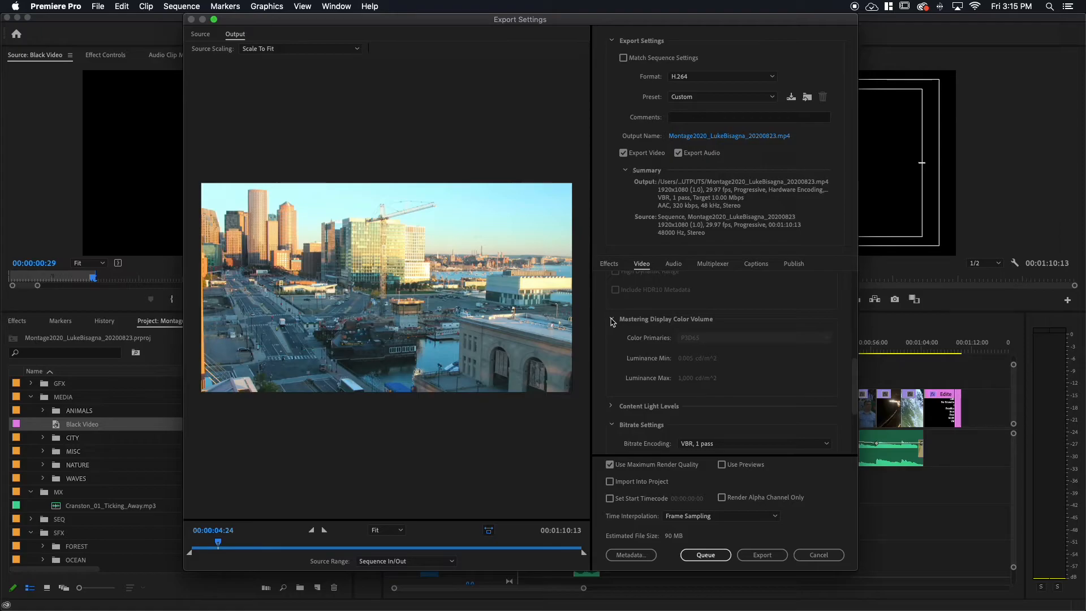
click(611, 320)
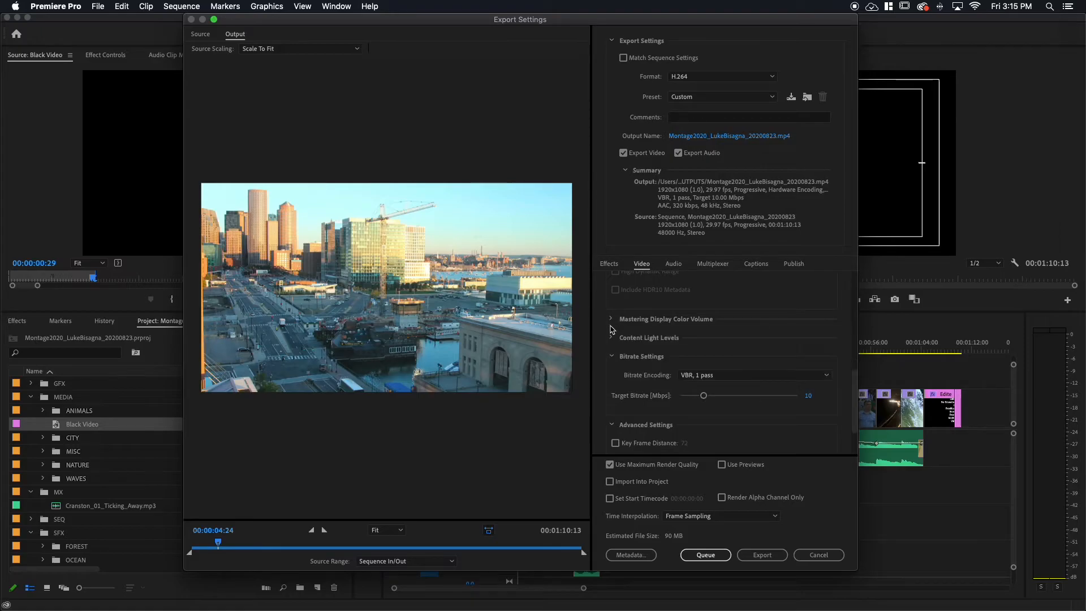
click(611, 339)
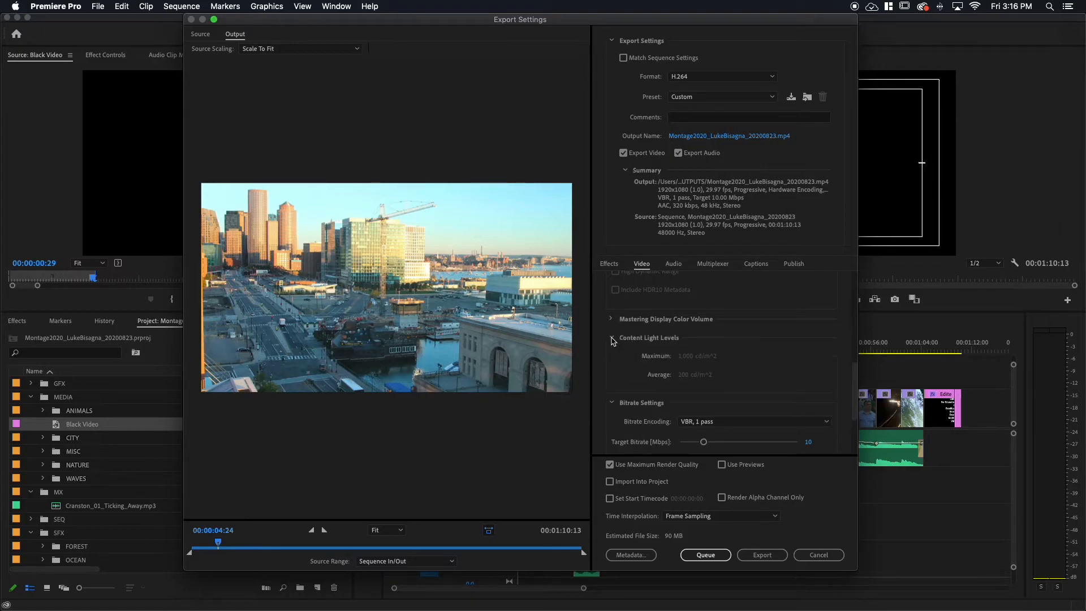
click(613, 339)
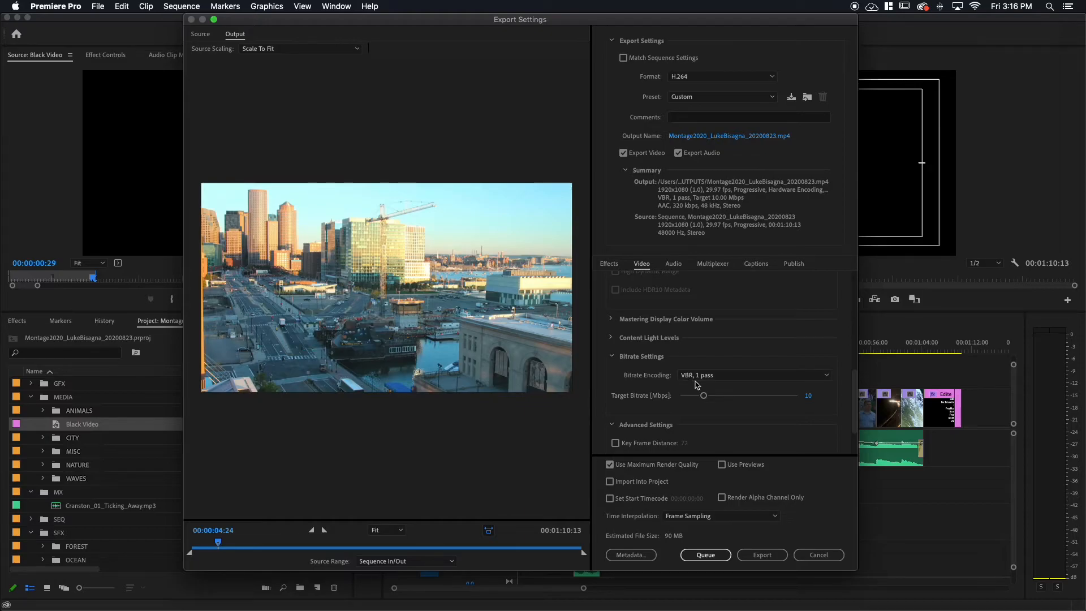
Try the bitrate encoding as CBR, VBR 1 pass and VBR 2 pass.
click(747, 375)
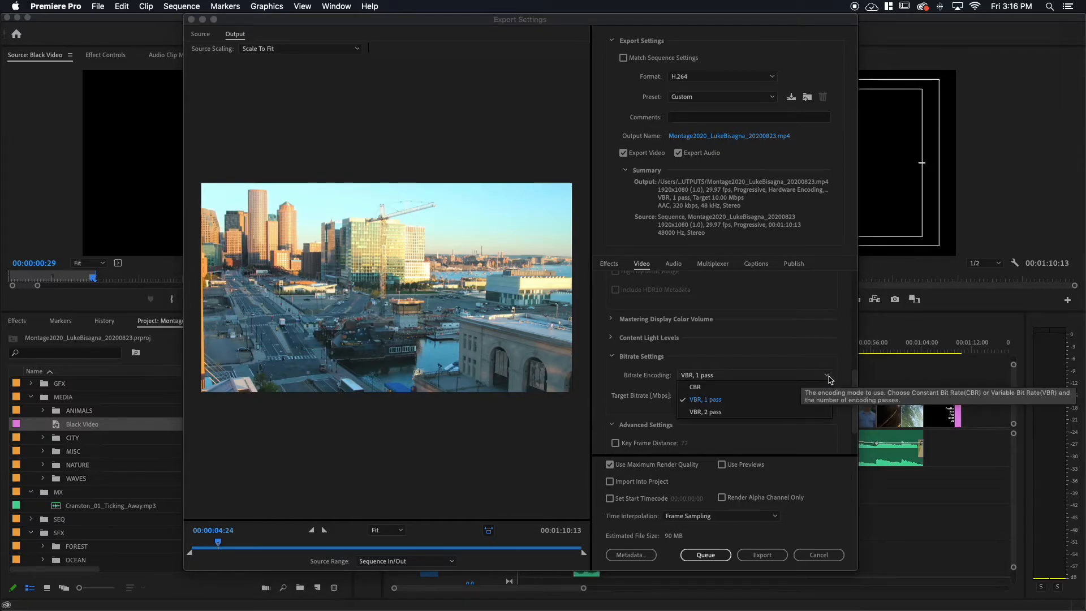
click(711, 390)
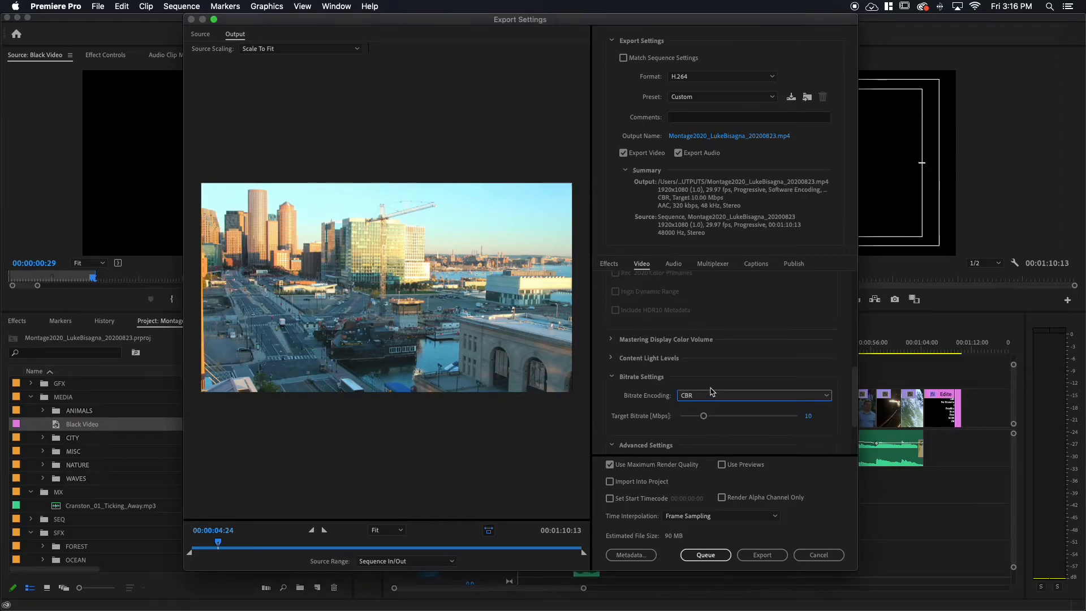
click(824, 396)
click(717, 422)
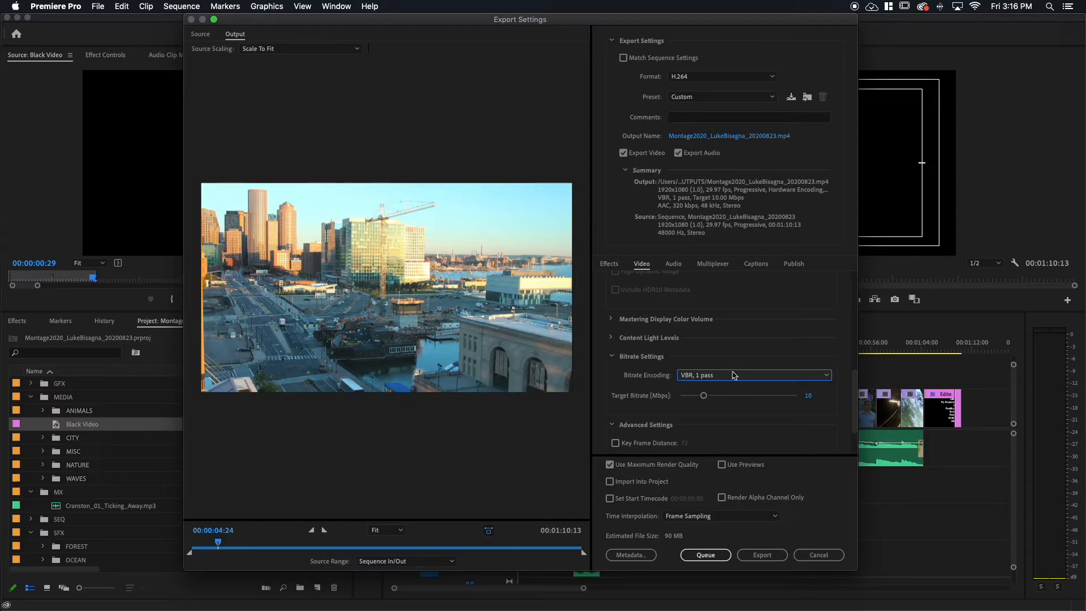
click(783, 380)
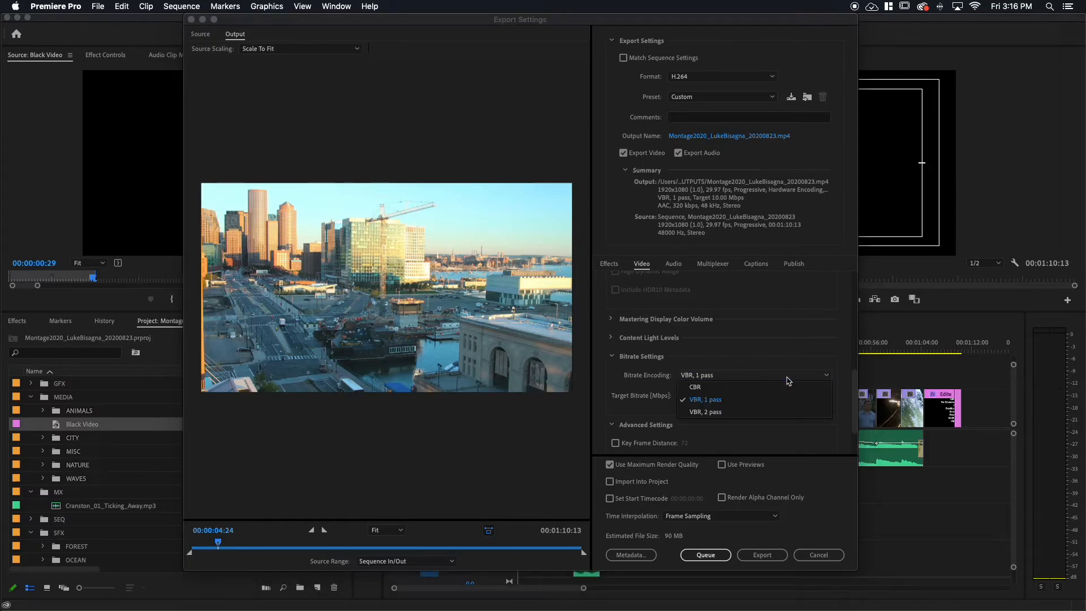
click(721, 416)
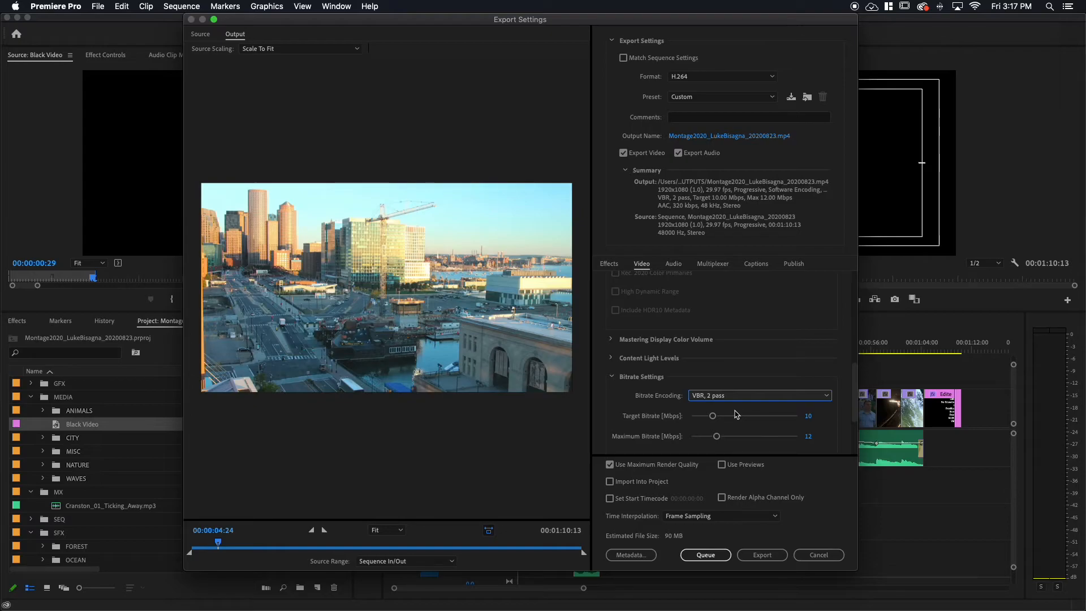
Set the bitrate encoding to CBR with a target bitrate of 15 Mbps.
click(781, 395)
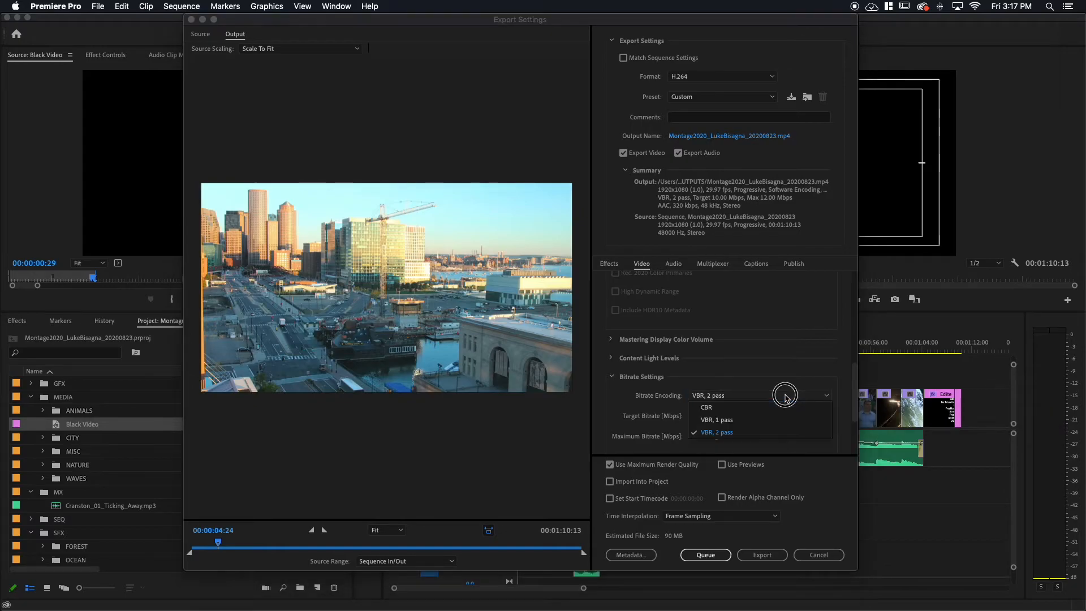
click(701, 411)
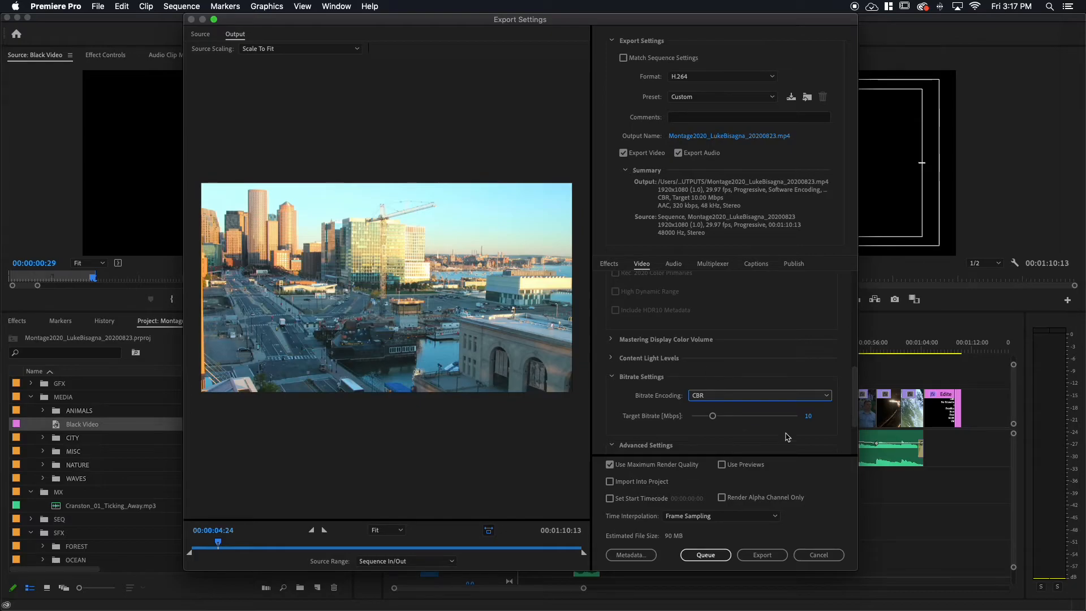
click(809, 418)
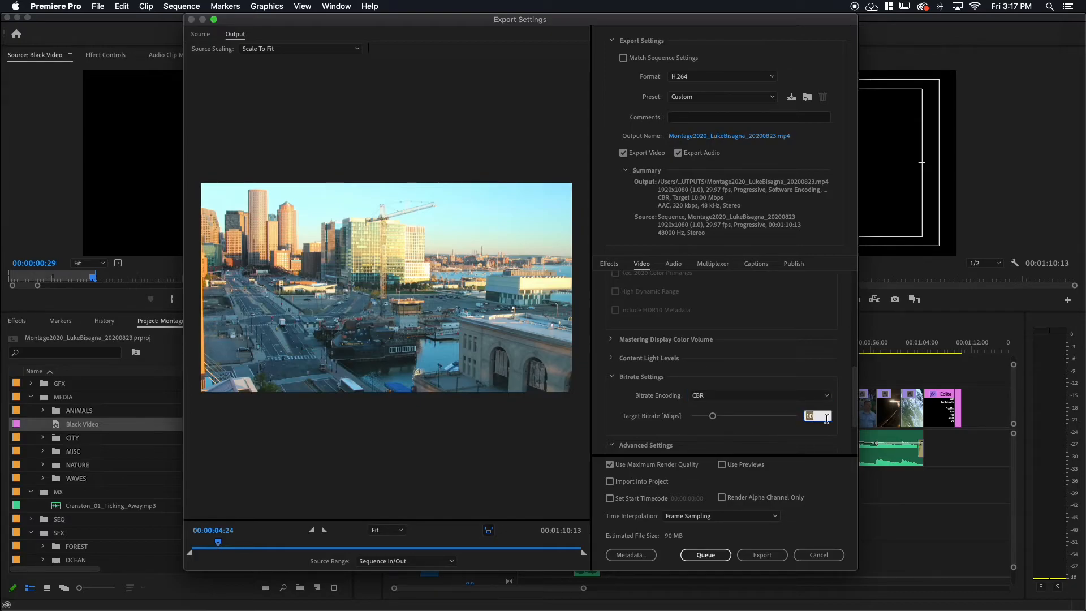
text(15)
key(Return)
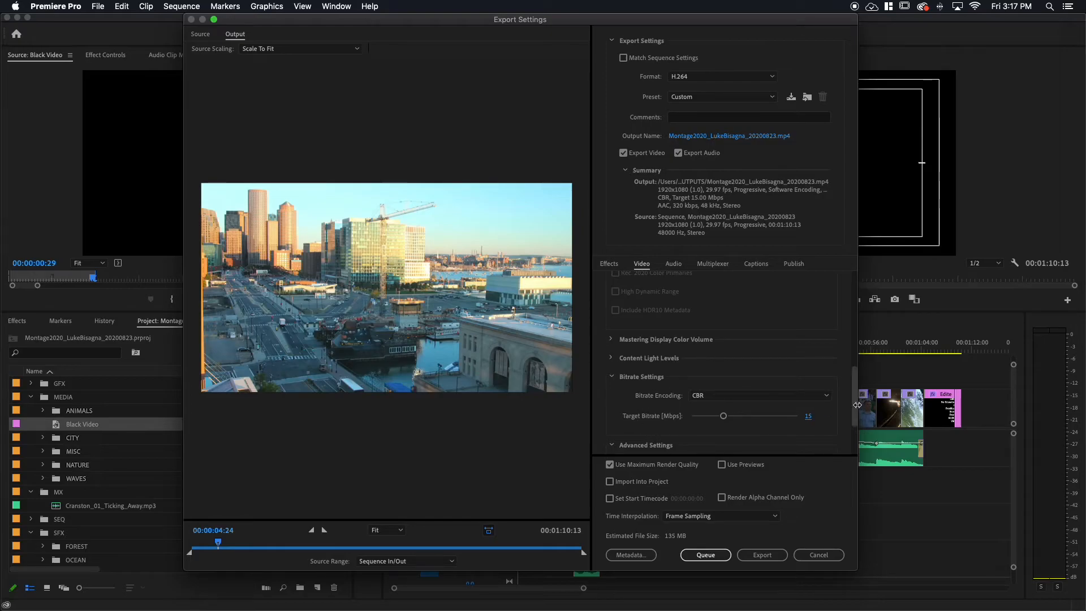
Enable Key Frame Distance in the advanced video settings and set it to 30.
drag(854, 396, 849, 427)
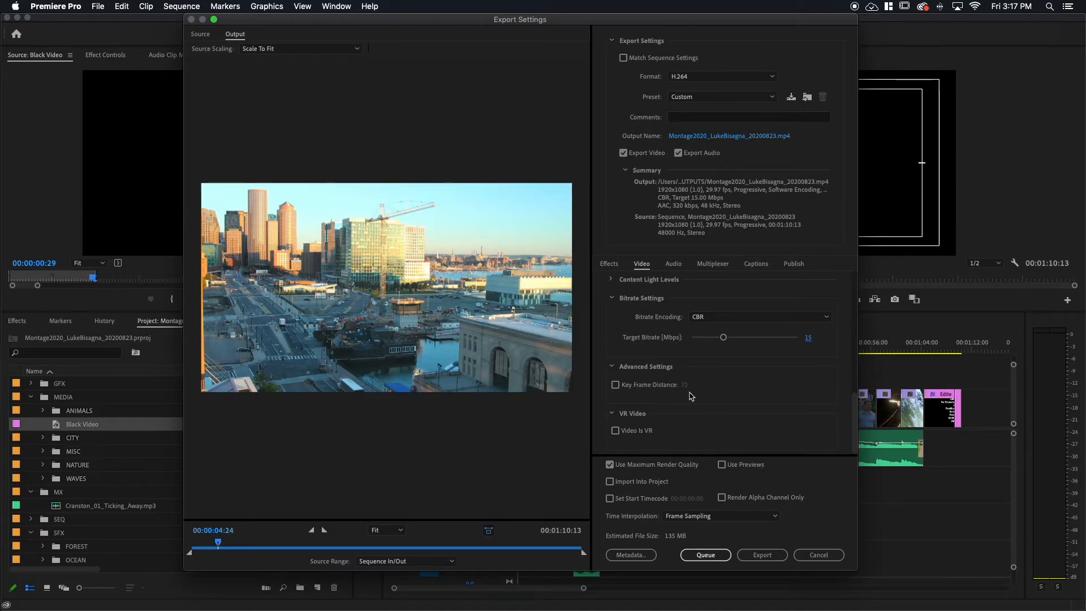
click(616, 384)
click(685, 385)
text(30)
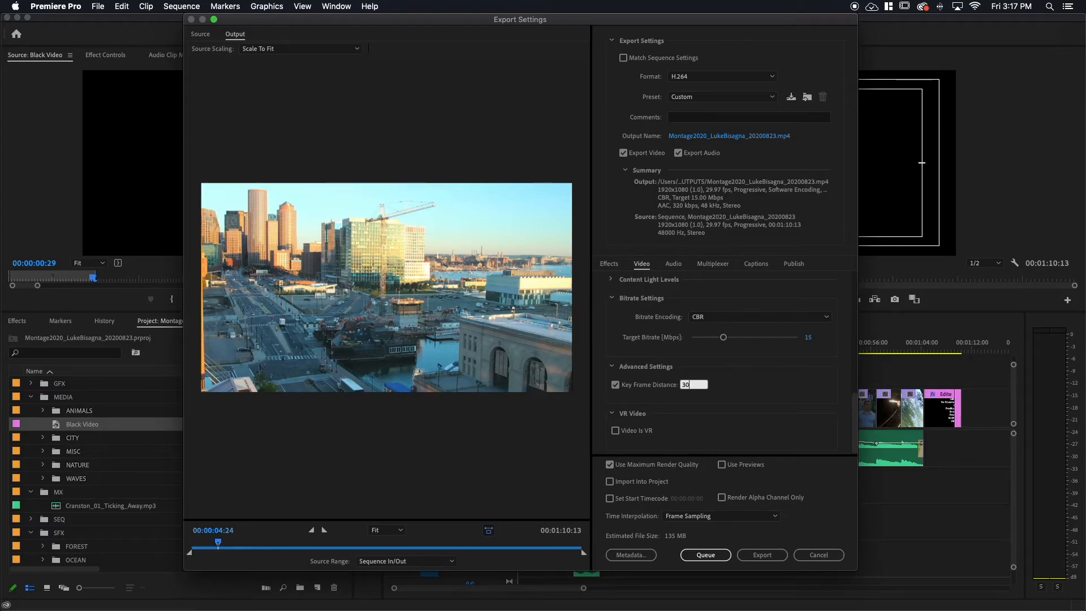
click(731, 387)
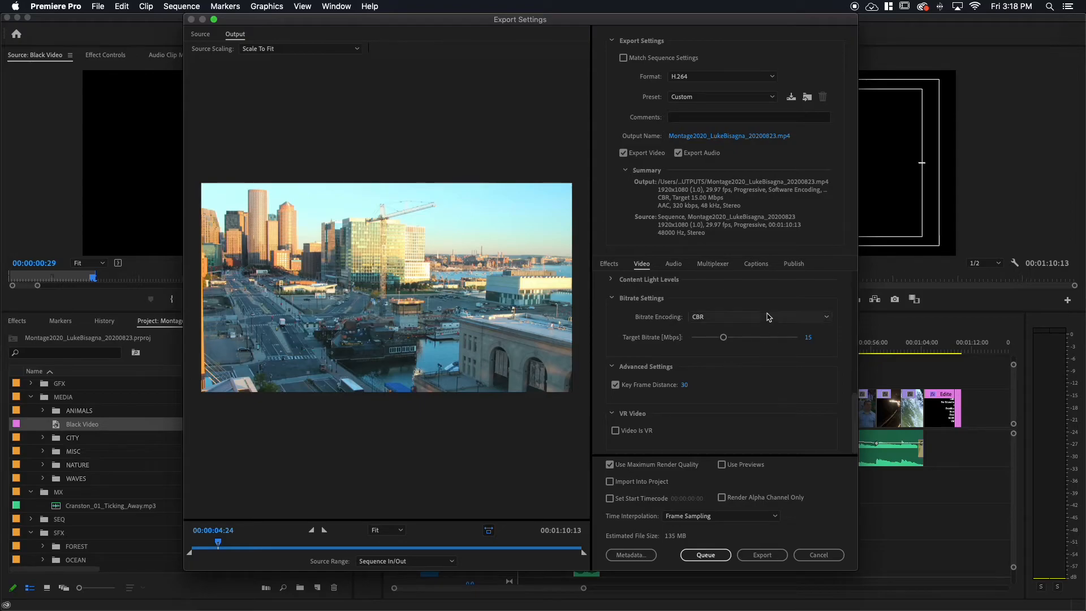
Review the audio export settings, keeping the audio quality at High and the bitrate at 320 kbps.
click(674, 265)
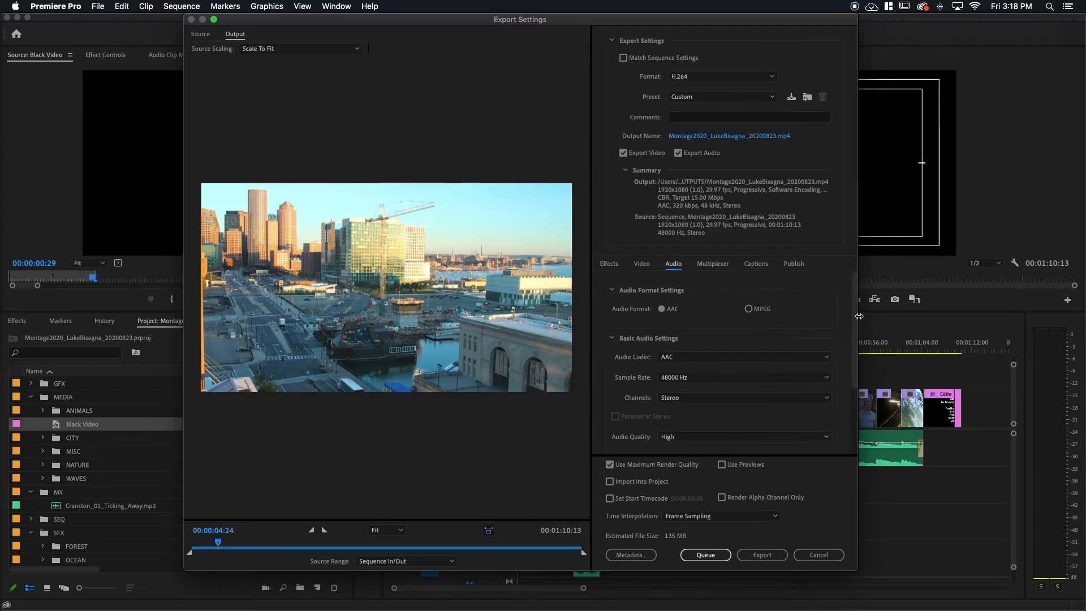
scroll(854, 320, down, 2)
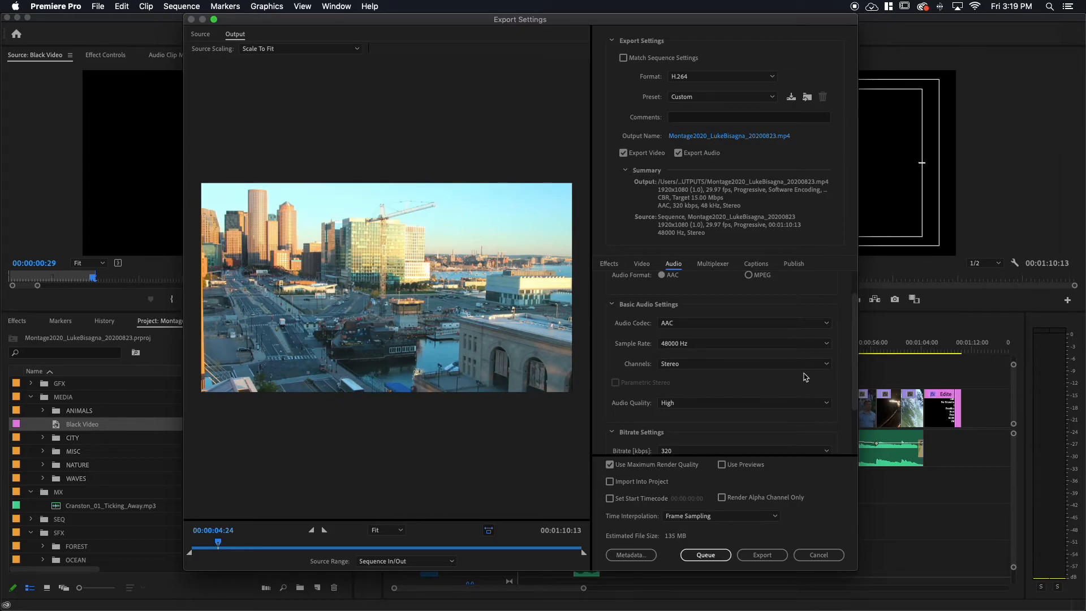
scroll(854, 369, down, 3)
click(823, 362)
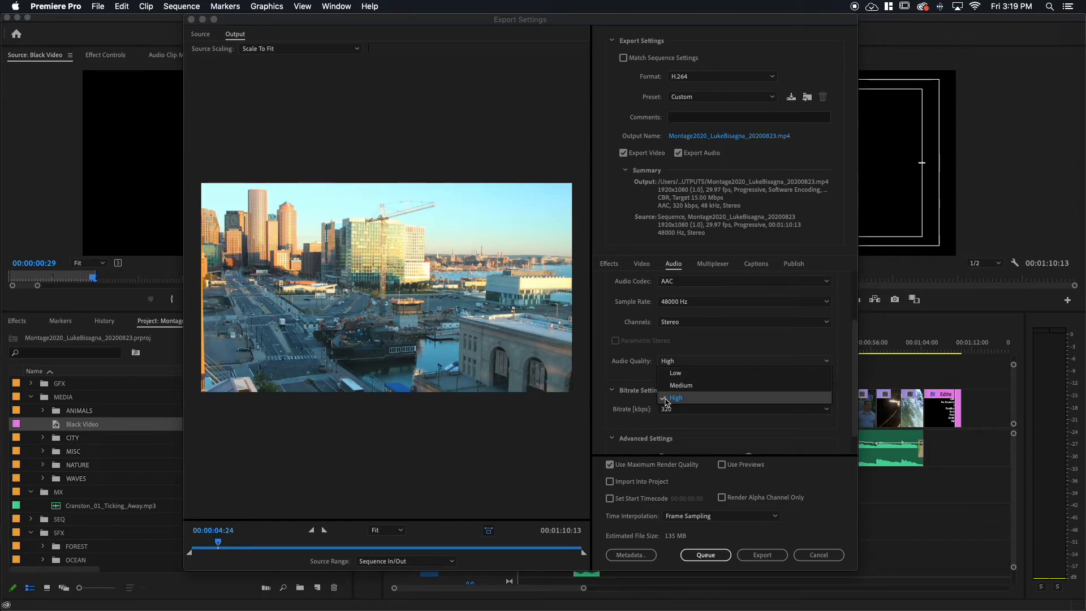
click(635, 380)
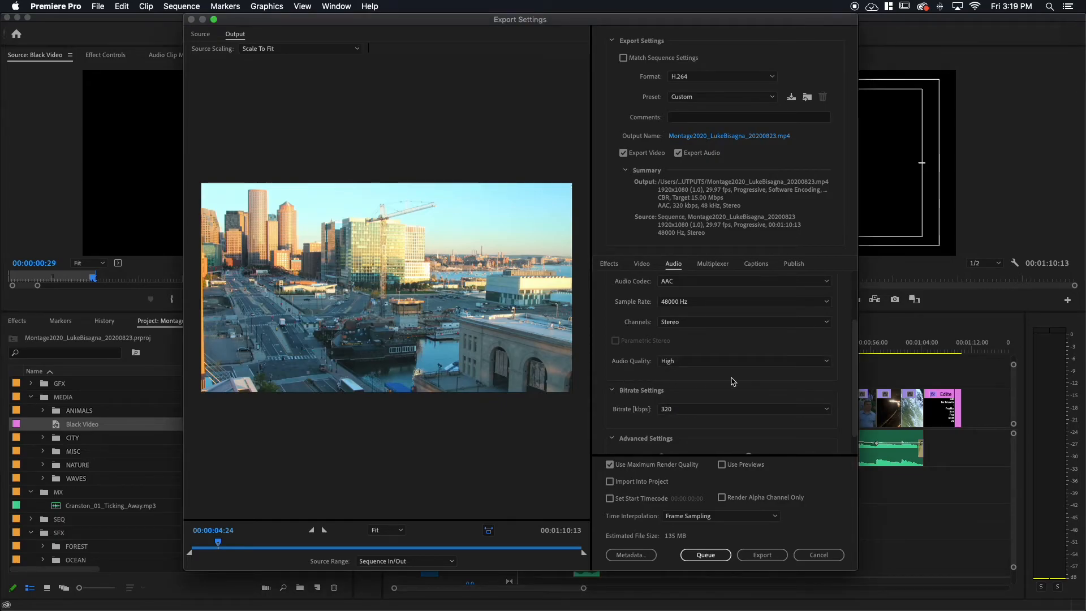
scroll(856, 382, down, 1)
click(825, 391)
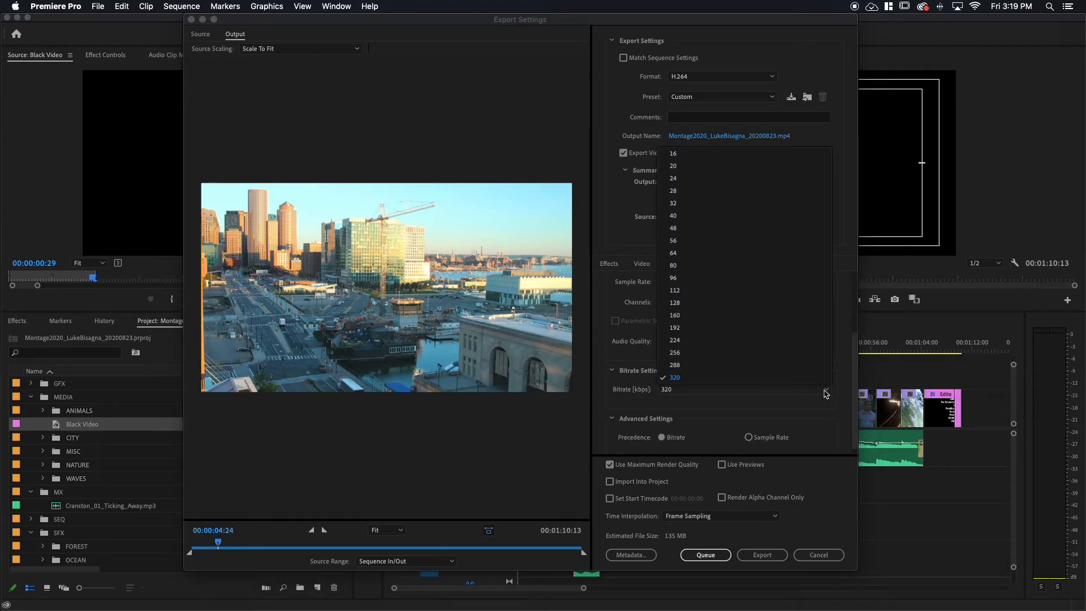
click(656, 376)
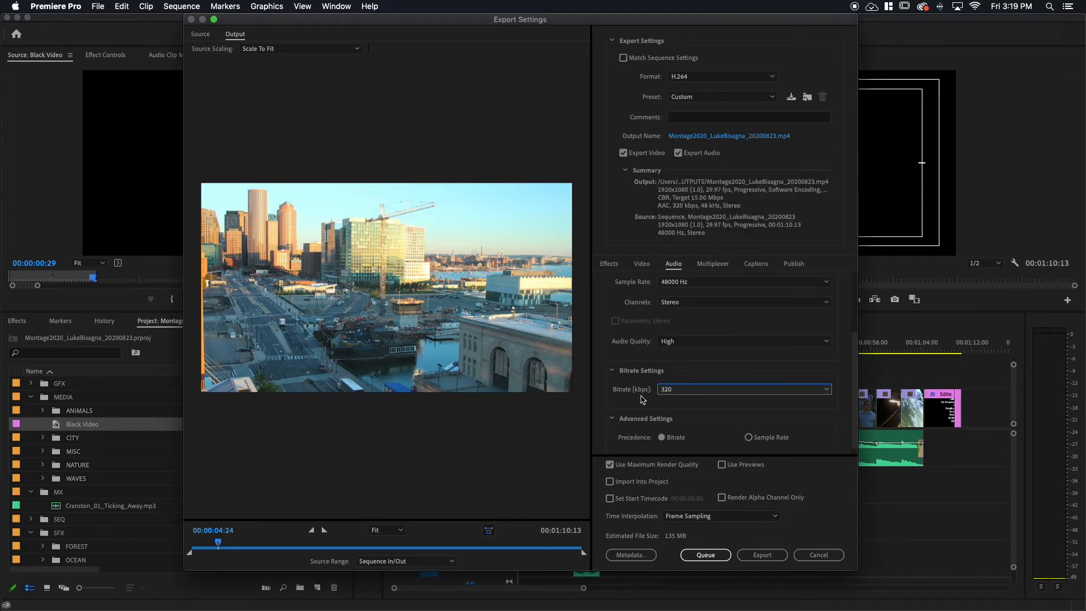
drag(855, 411, 855, 418)
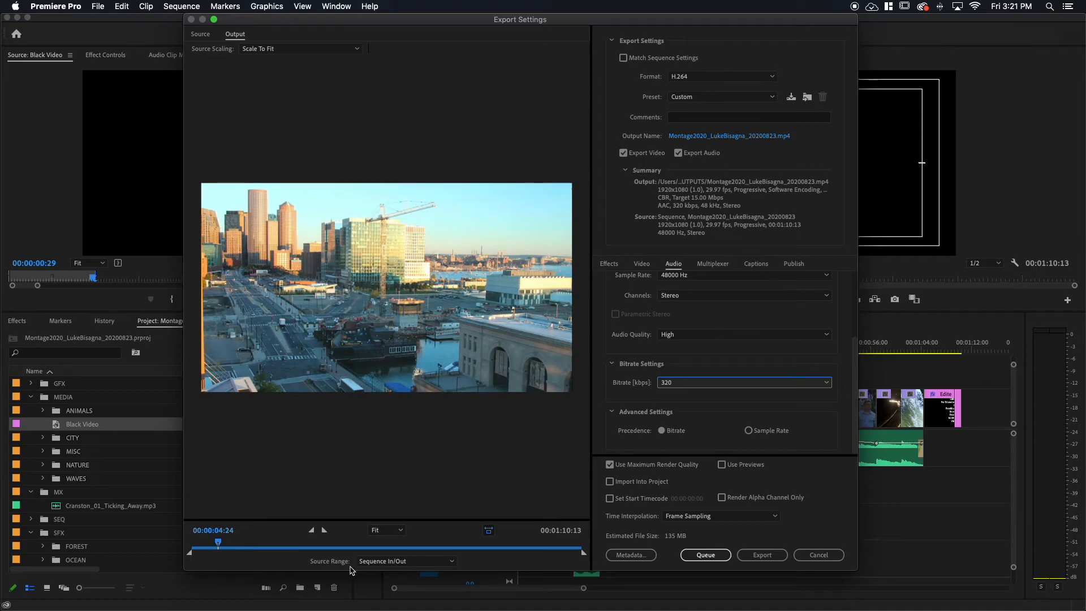
Set the export's source range to Entire Sequence.
click(435, 566)
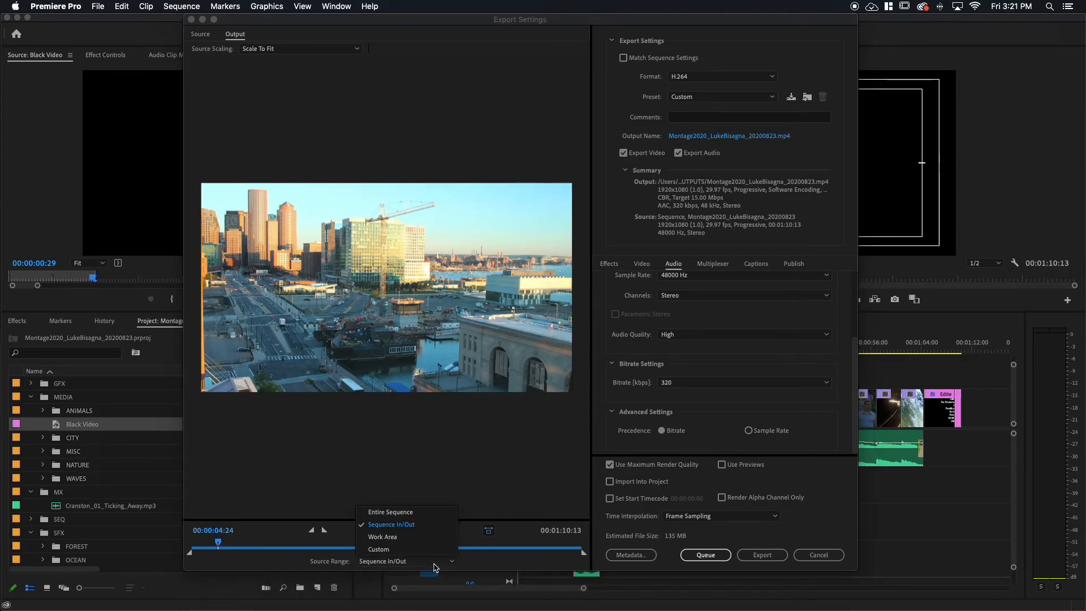
click(399, 514)
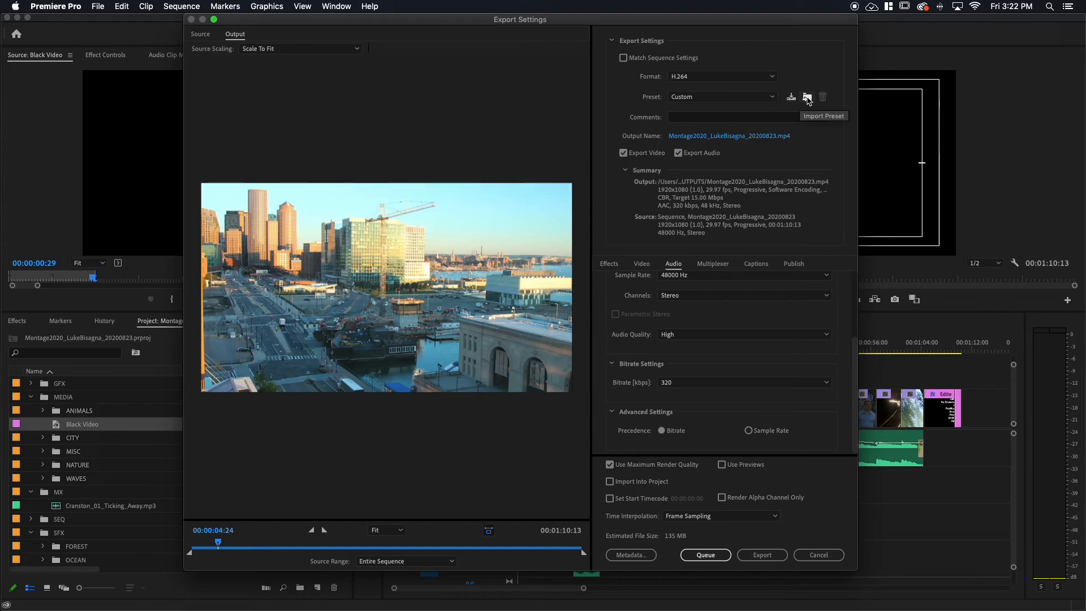
Save the current export settings as a preset named 1080p_H264_15Mbps_Stereo, without effects or publish settings.
click(791, 98)
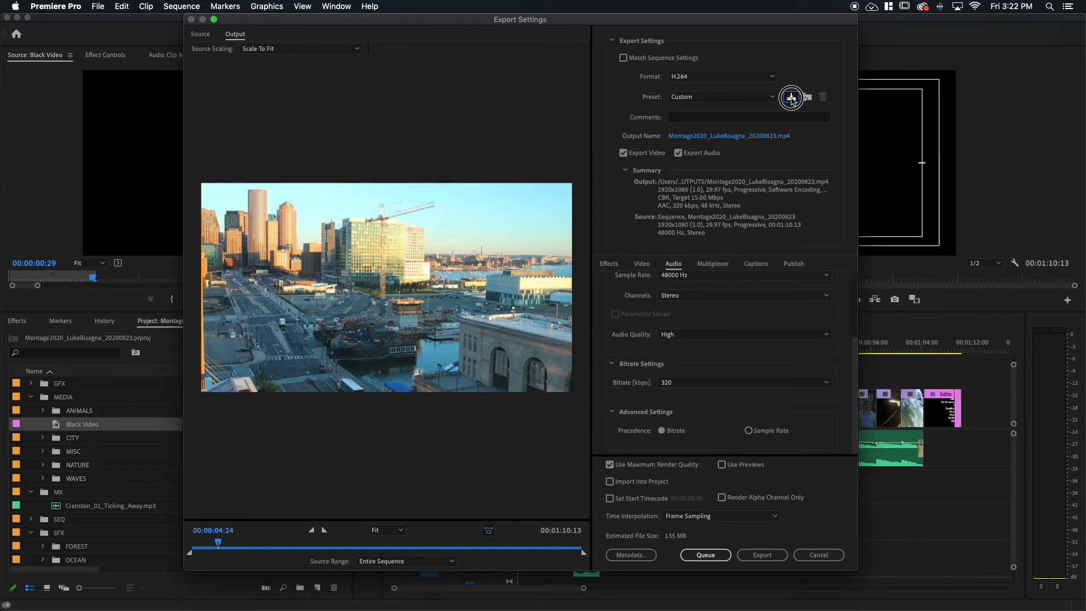
drag(502, 250, 520, 244)
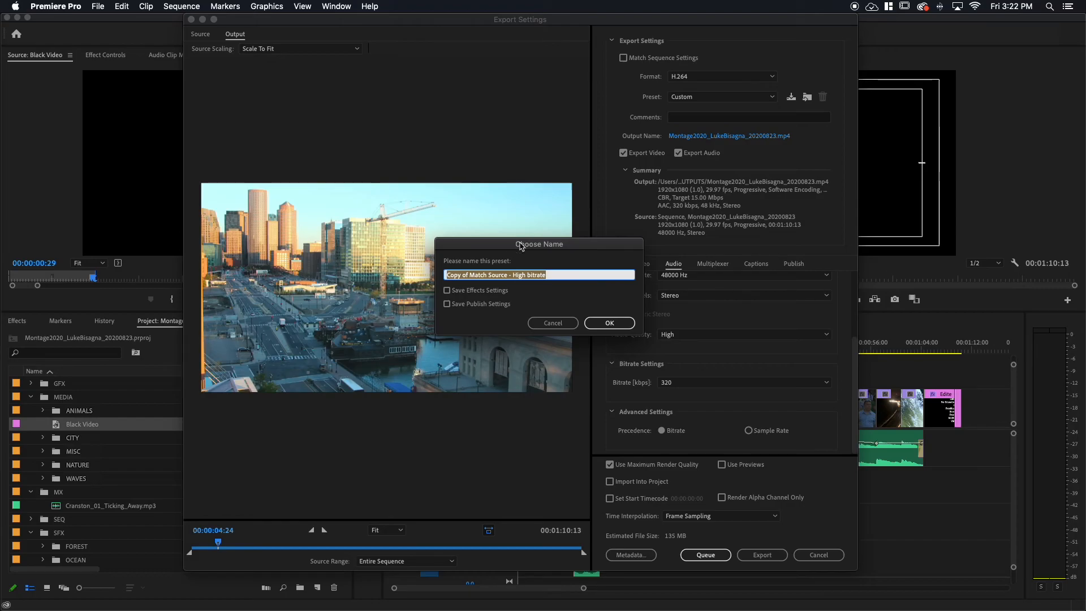
text(1080p)
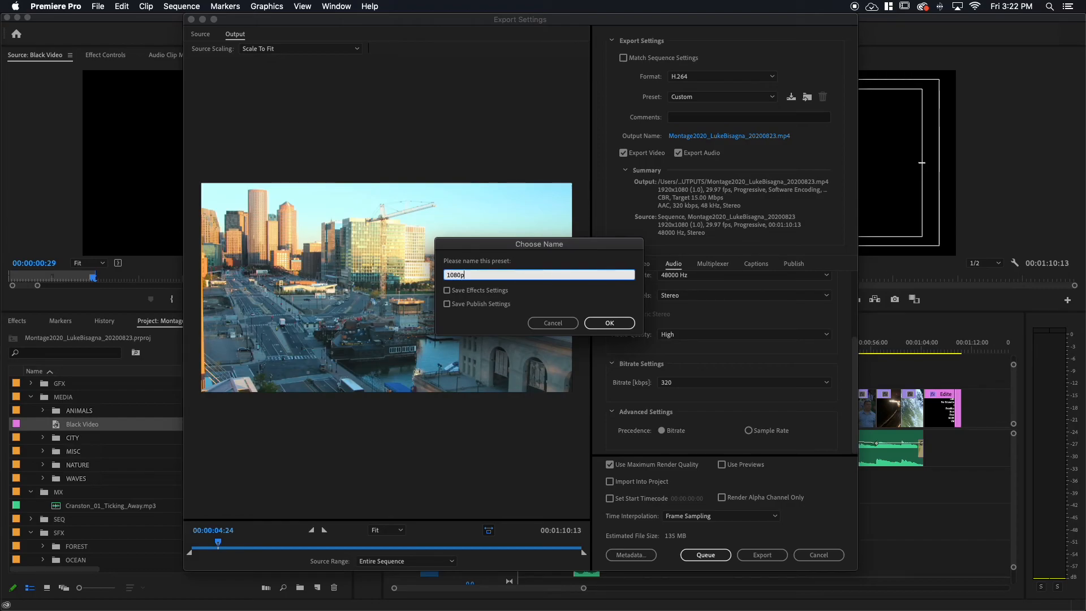
text(_H264_15Mbps_Stereo)
click(608, 323)
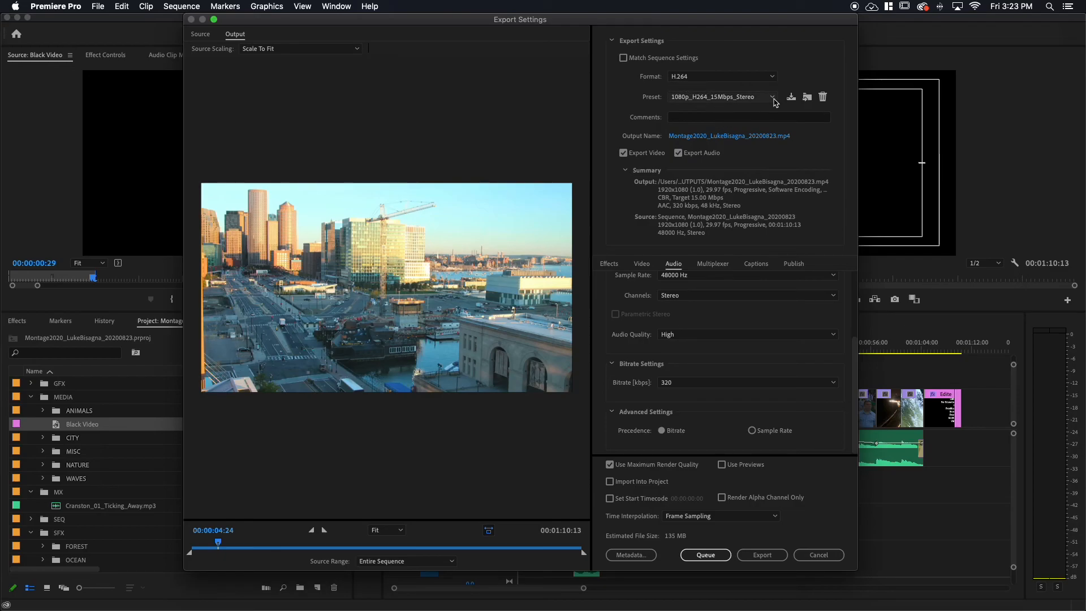
Choose the saved 1080p_H264_15Mbps_Stereo preset and export the sequence directly.
click(730, 97)
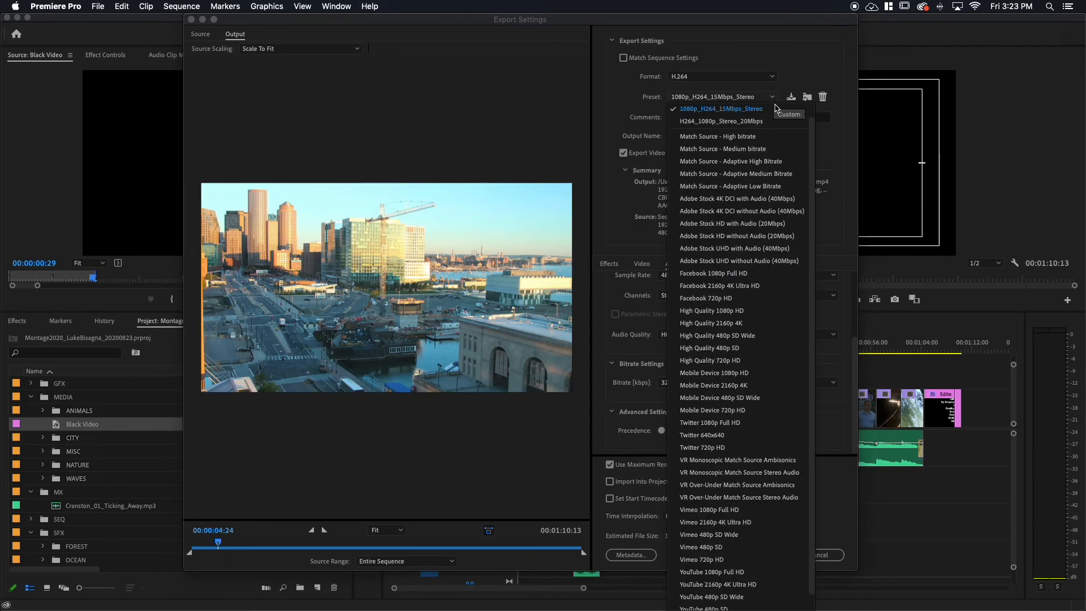
click(728, 112)
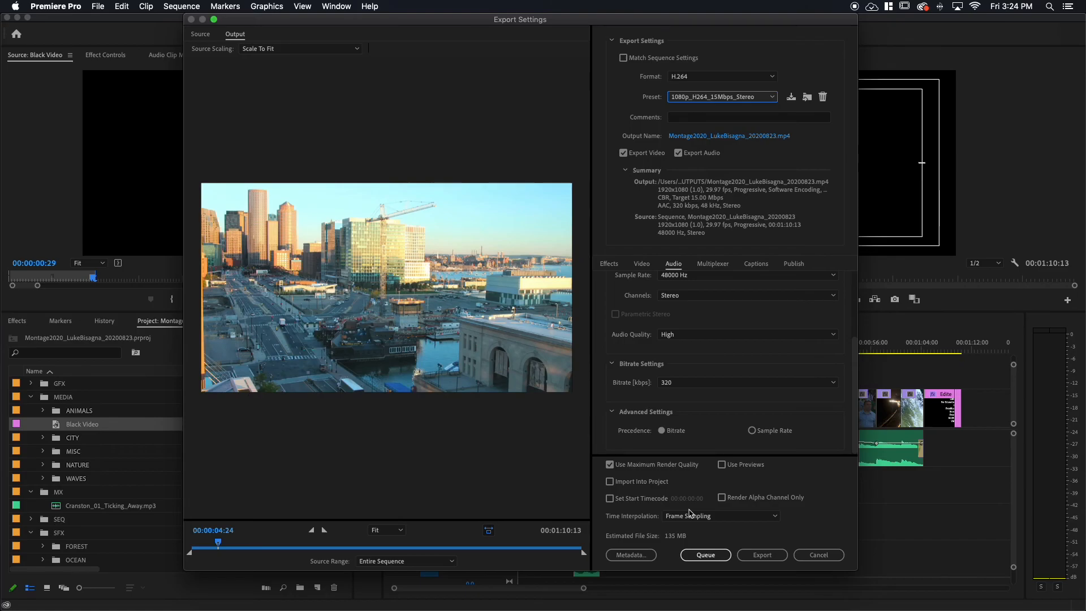
click(760, 556)
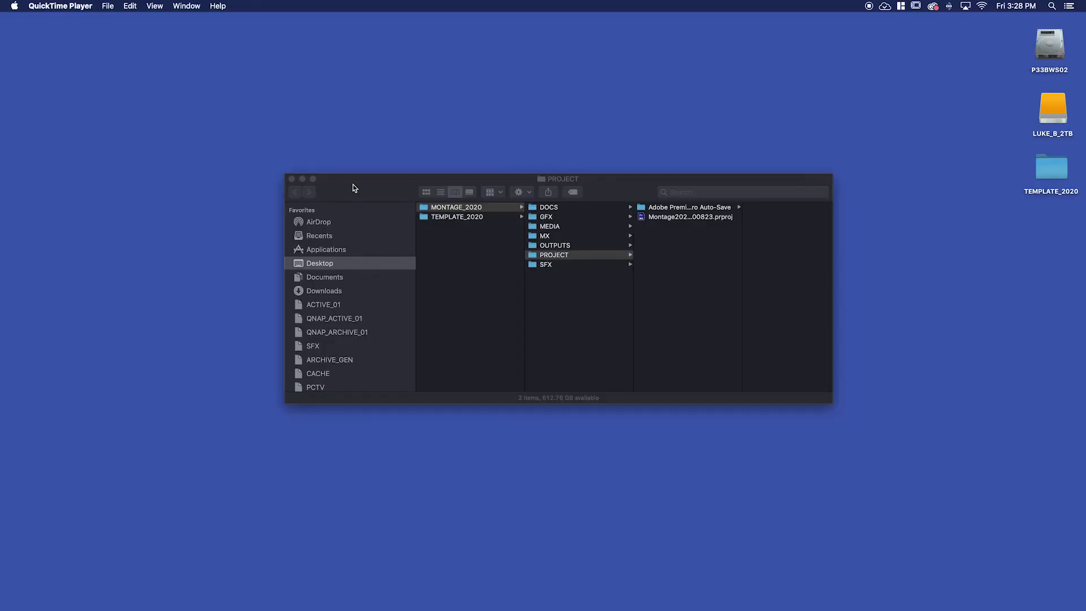
Open the exported montage MP4 from the OUTPUTS folder of MONTAGE_2020 in QuickTime Player.
click(743, 294)
drag(741, 293, 764, 290)
click(541, 248)
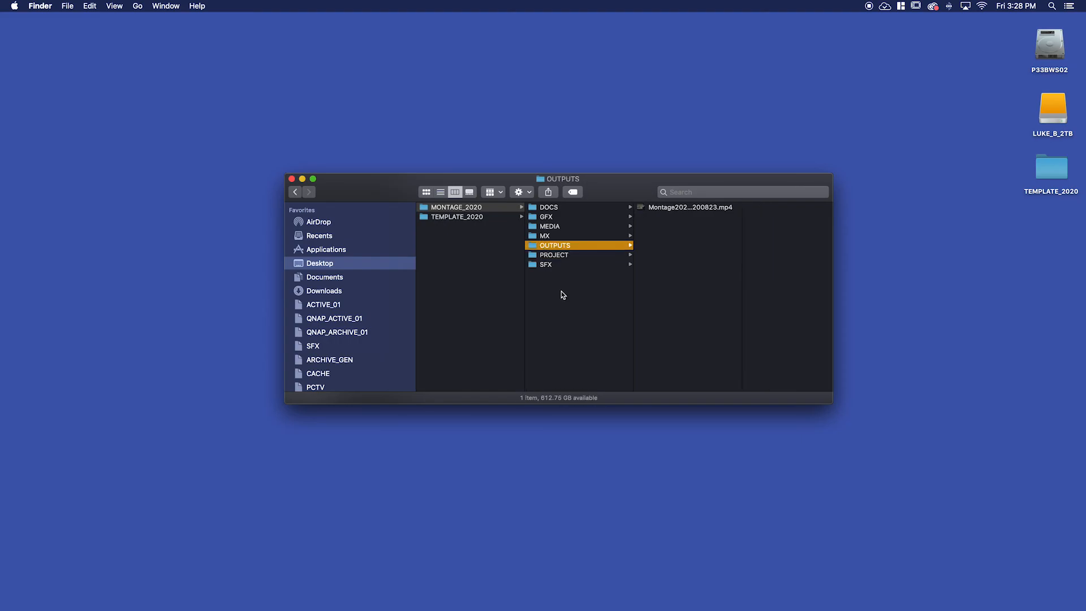
drag(745, 239, 803, 244)
double_click(645, 208)
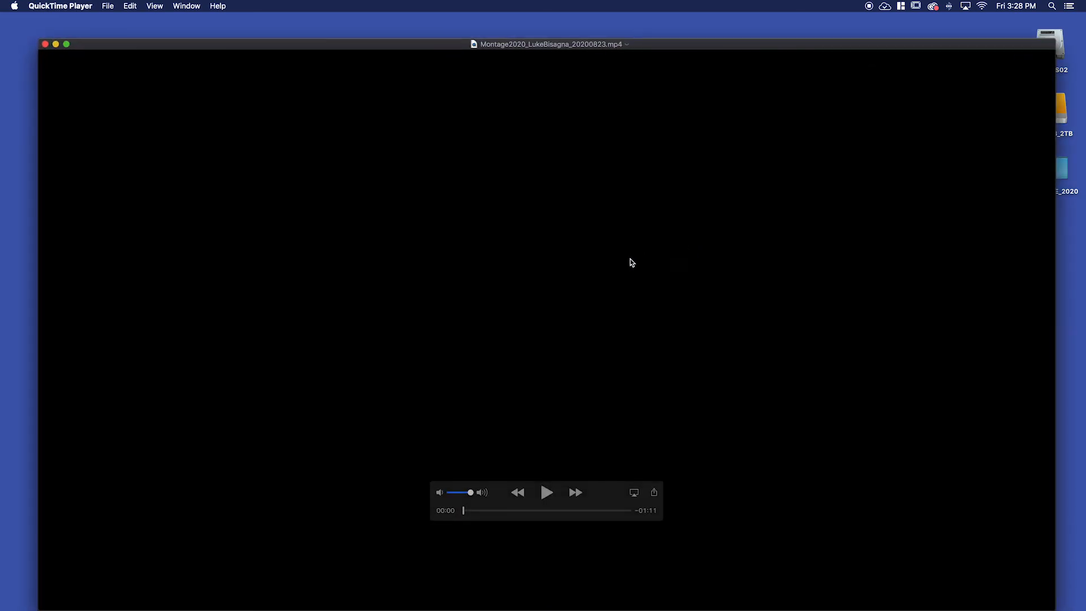
Play the first few seconds of the exported montage from its start to check it, and close the movie.
mouse_move(465, 512)
mouse_down()
mouse_move(630, 511)
mouse_move(462, 511)
mouse_up()
key(space)
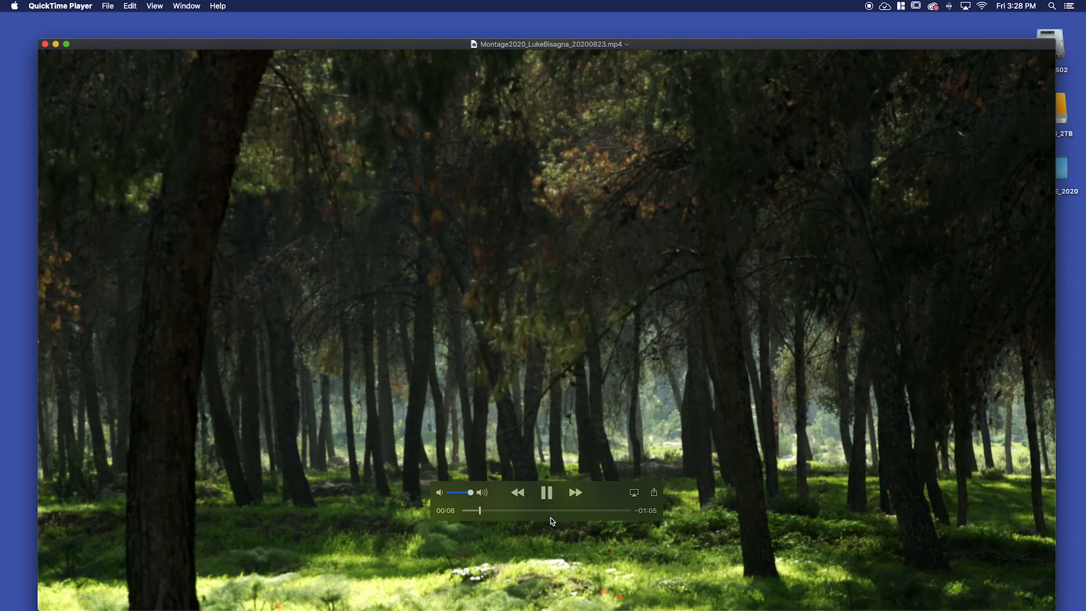
key(space)
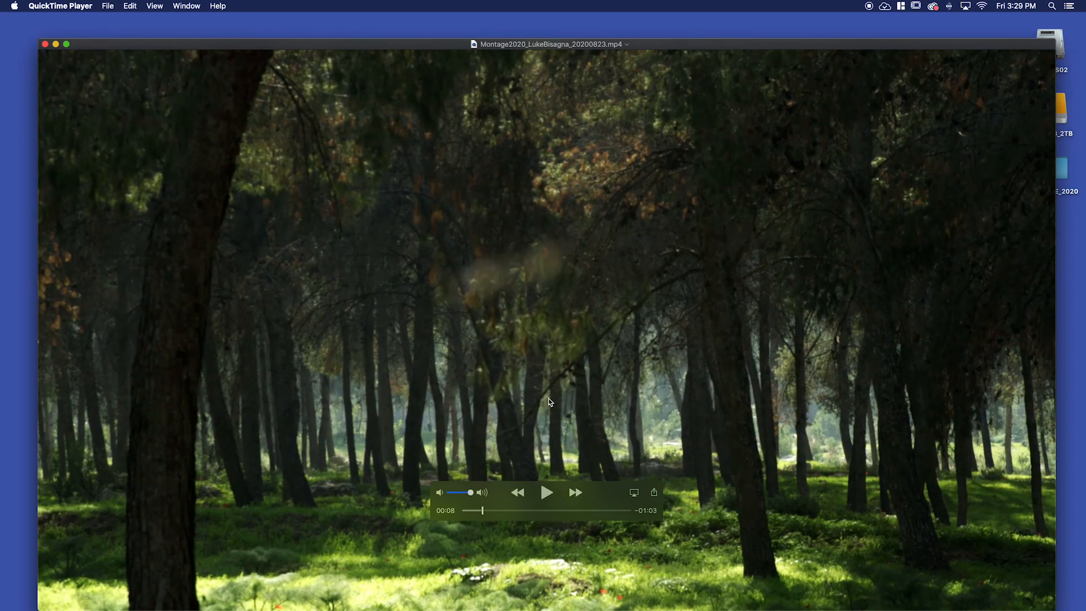
click(44, 44)
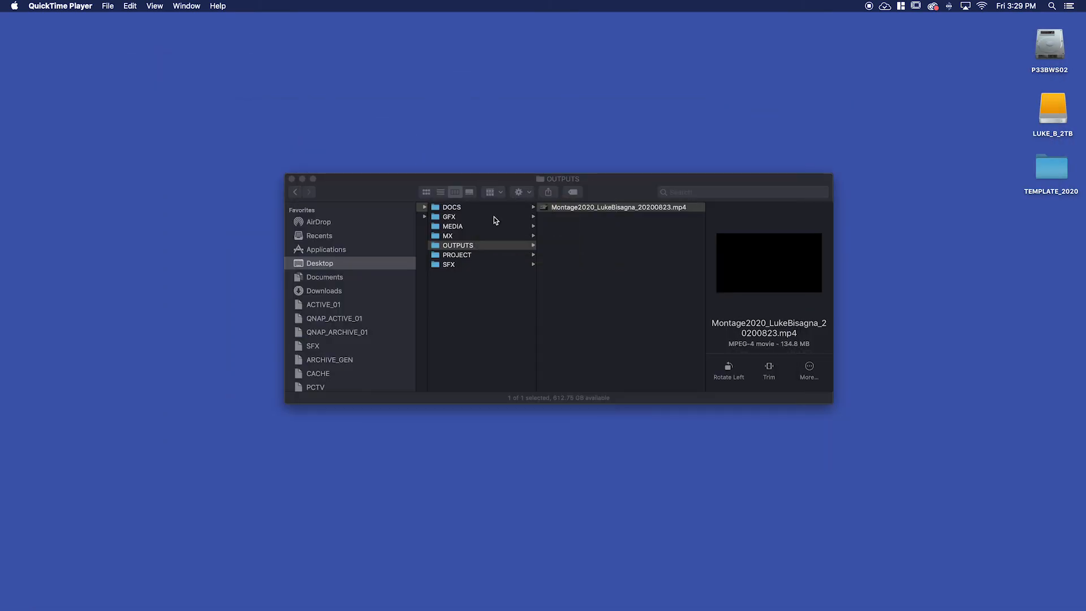
drag(613, 187, 593, 185)
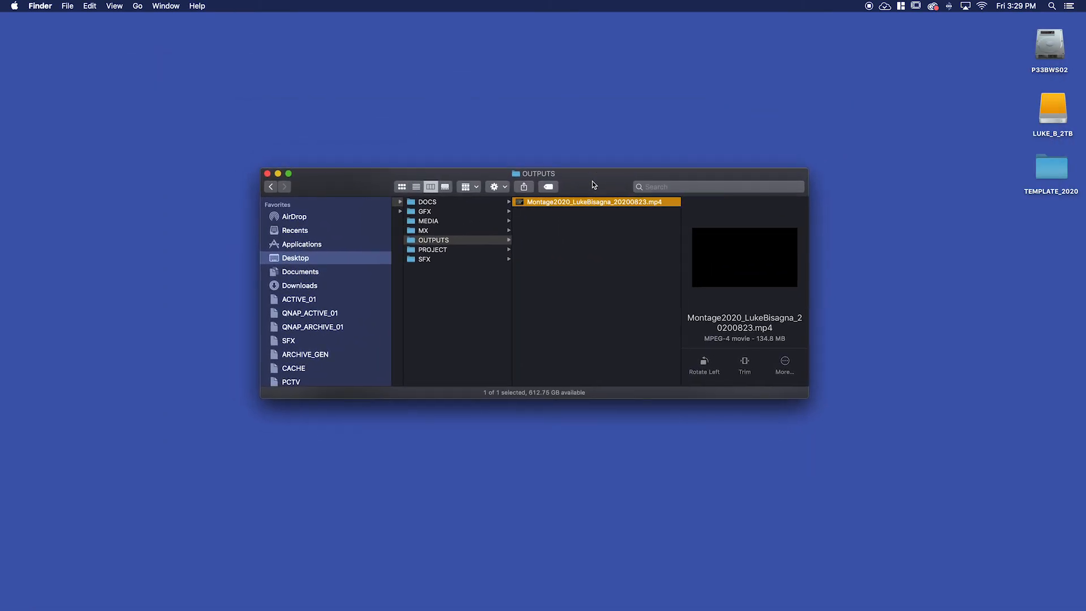